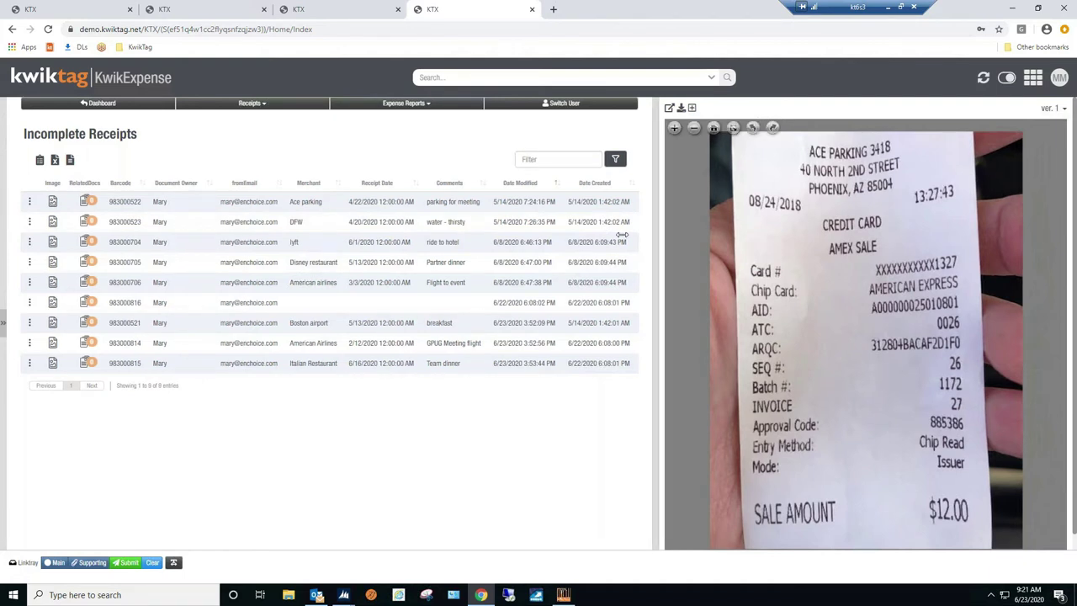
Step: Widen the receipt preview and examine the Receipts and Reports sections on the dashboards in the other KwikExpense sessions
{"action": "left_click_drag", "start_coordinate": [655, 225], "coordinate": [610, 227]}
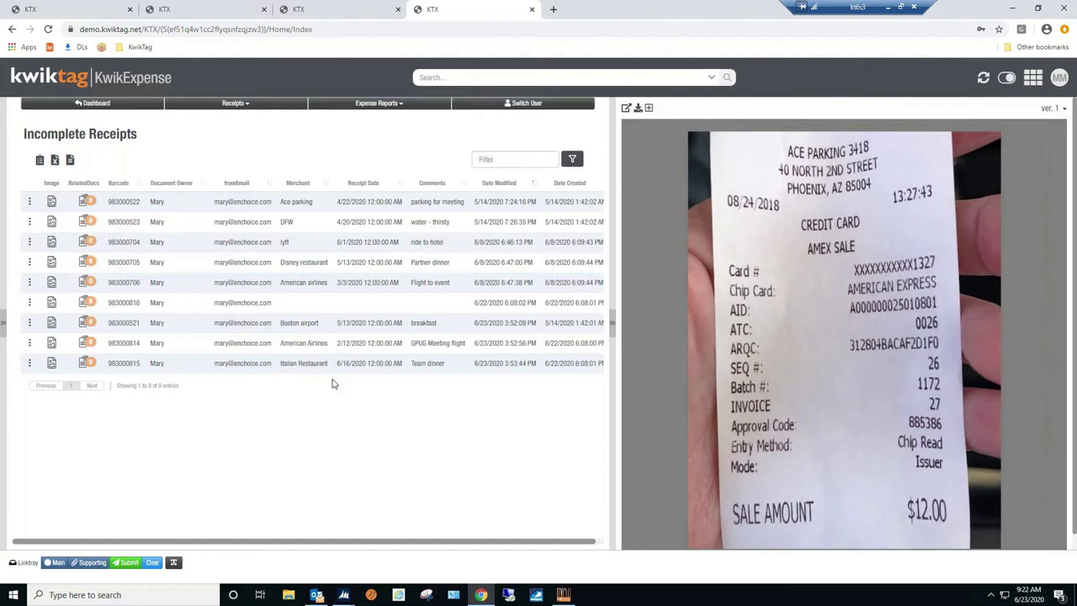
{"action": "left_click", "coordinate": [335, 15]}
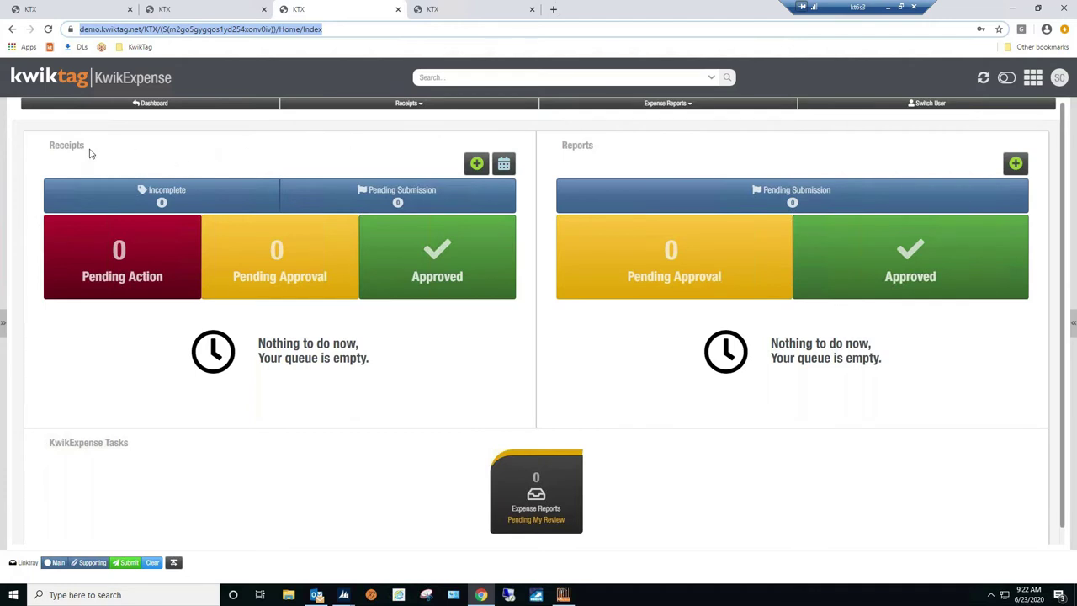
{"action": "left_click_drag", "start_coordinate": [93, 149], "coordinate": [44, 149]}
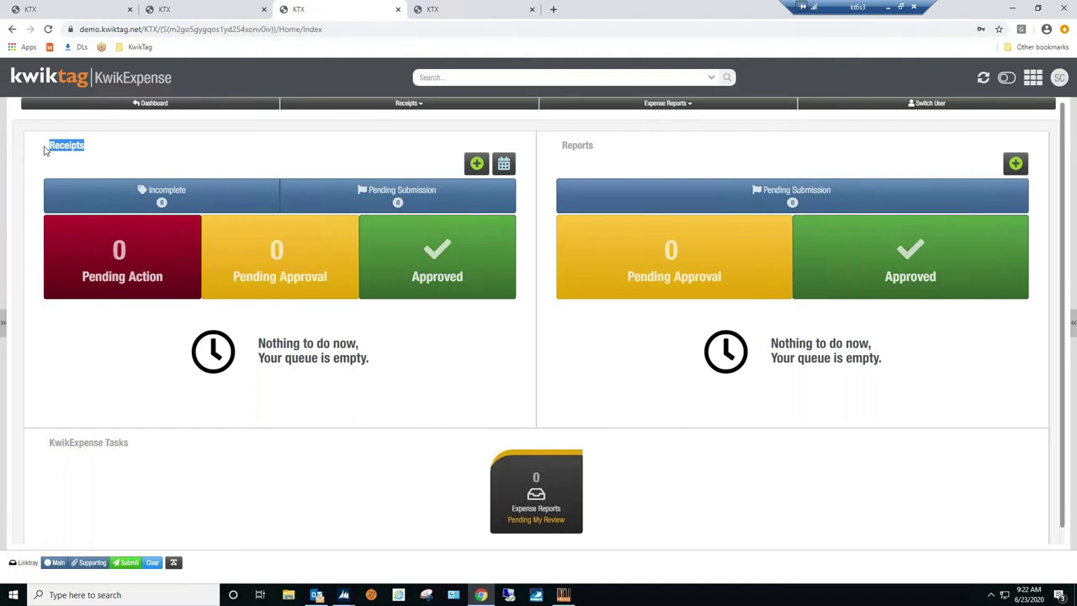
{"action": "left_click_drag", "start_coordinate": [595, 148], "coordinate": [560, 148]}
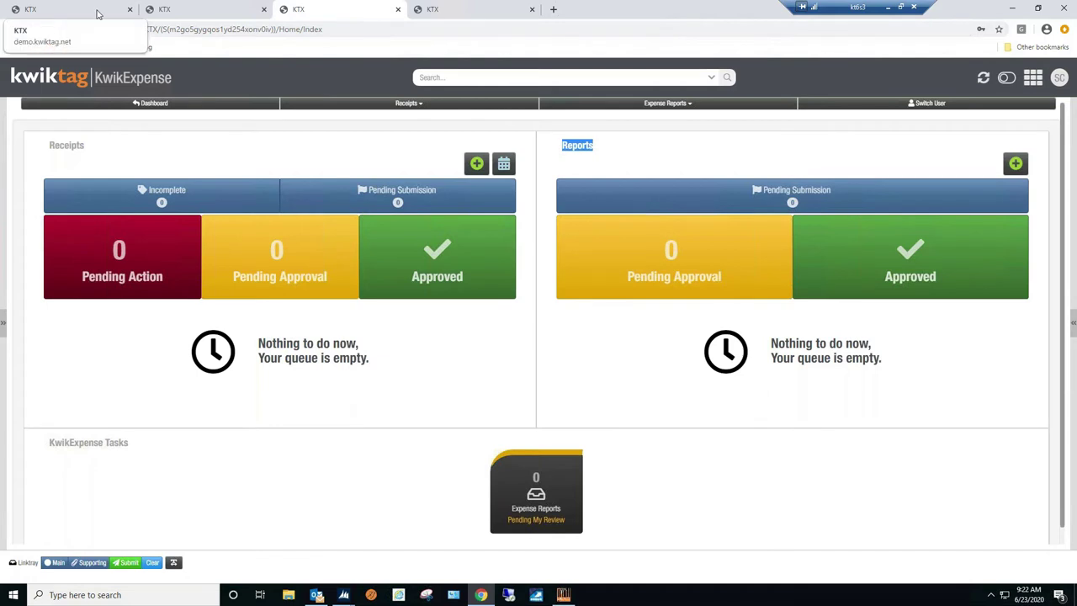
{"action": "left_click", "coordinate": [197, 9]}
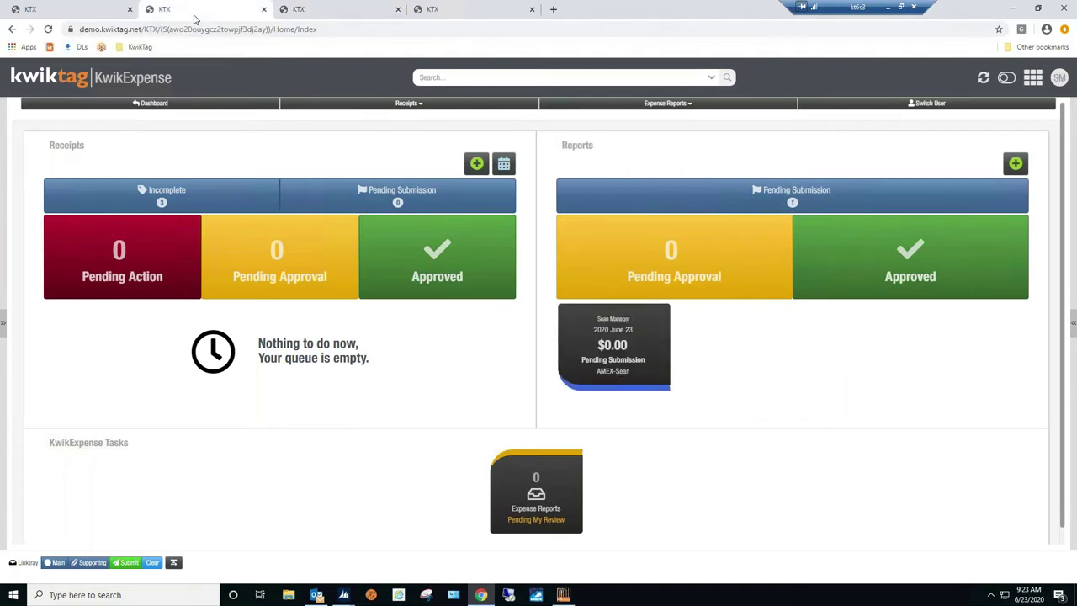
Step: In the session showing Tasks, open Reconciliation and select the department manager's AMEX credit card
{"action": "left_click", "coordinate": [48, 14]}
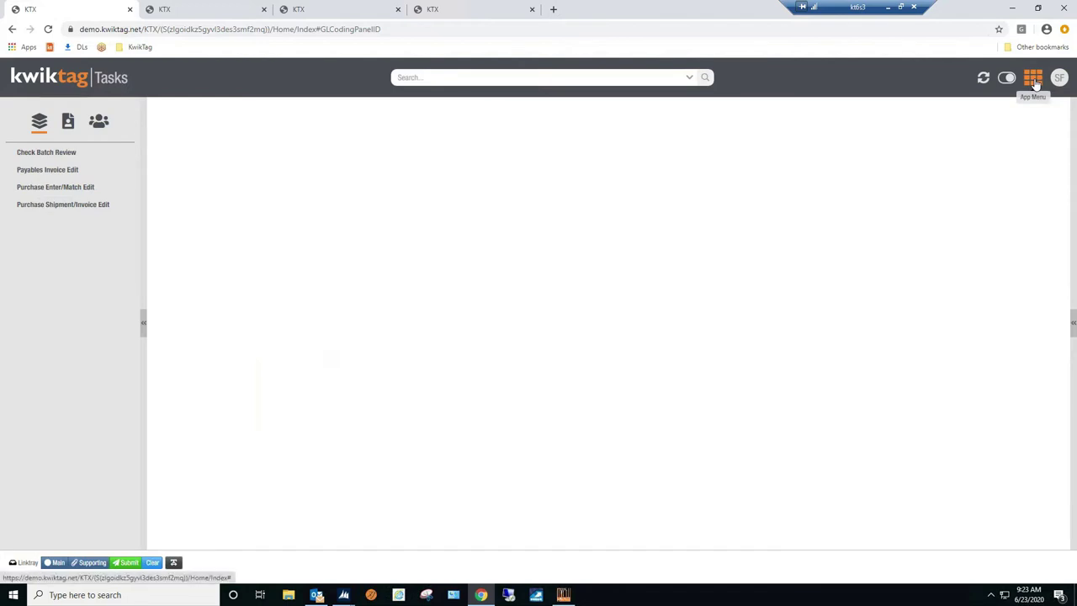
{"action": "left_click", "coordinate": [1035, 83]}
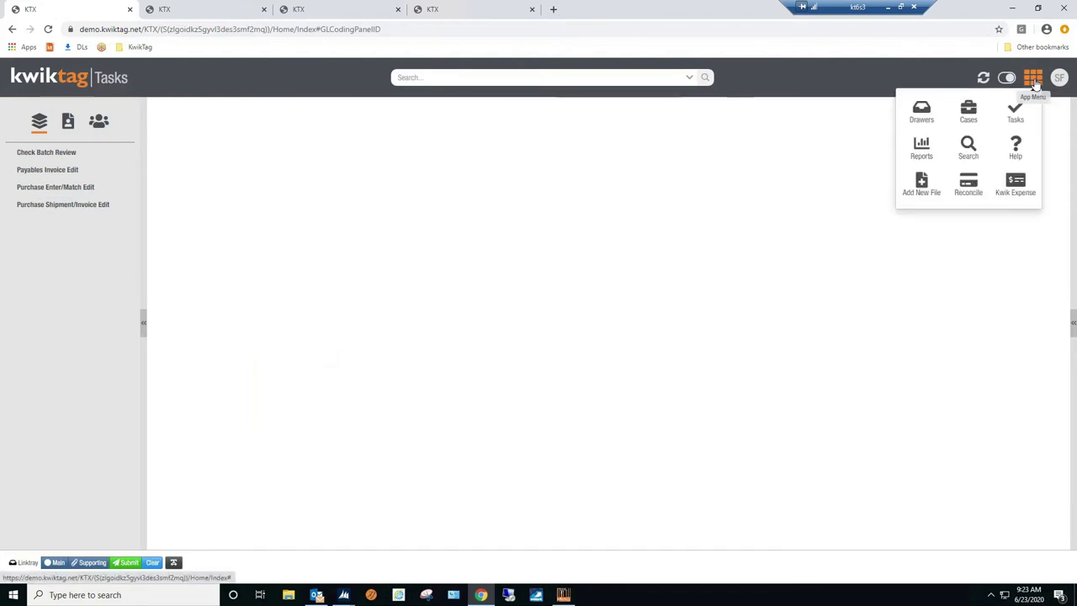
{"action": "left_click", "coordinate": [968, 188]}
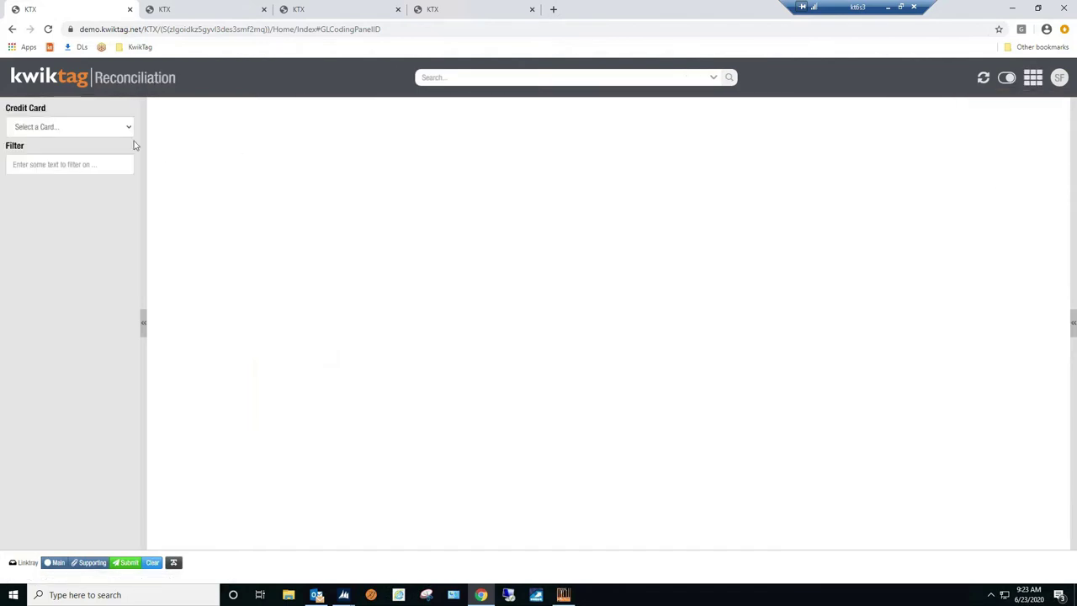
{"action": "left_click", "coordinate": [128, 127]}
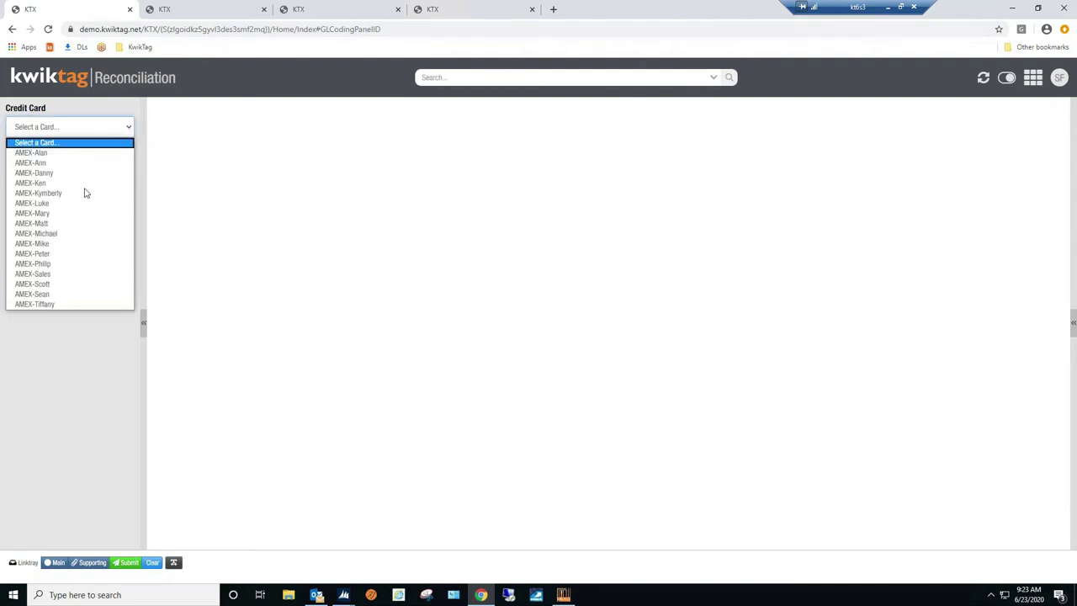
{"action": "left_click", "coordinate": [33, 295]}
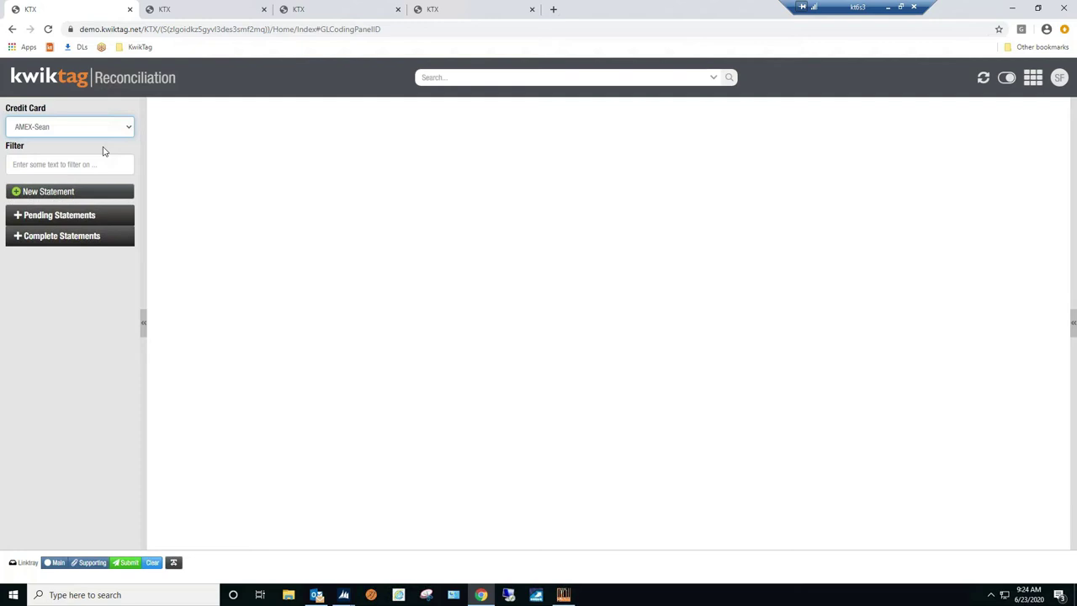
{"action": "left_click", "coordinate": [41, 193]}
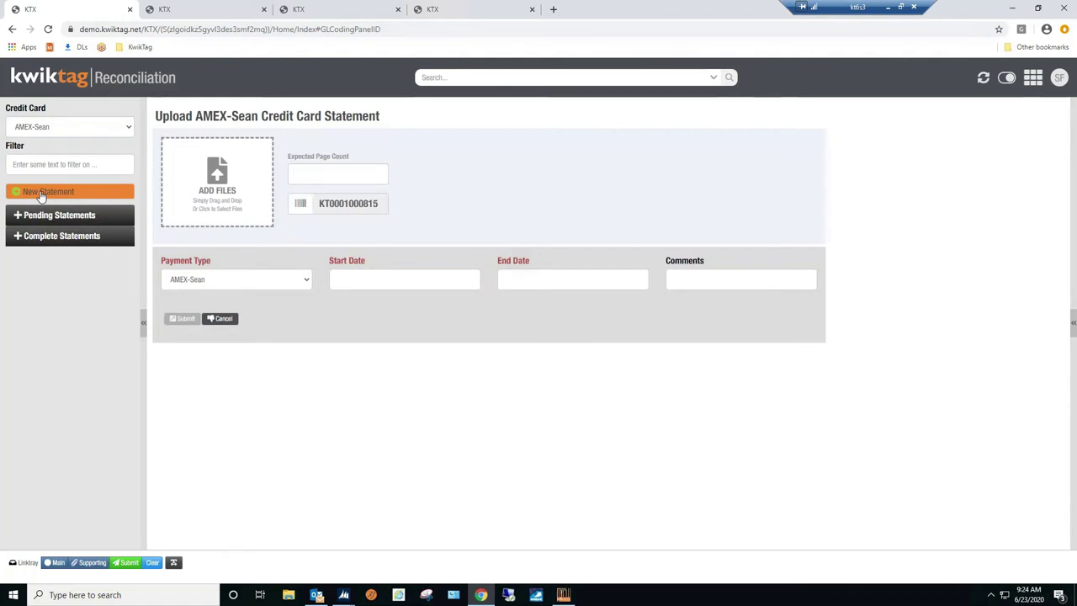
{"action": "left_click", "coordinate": [225, 190]}
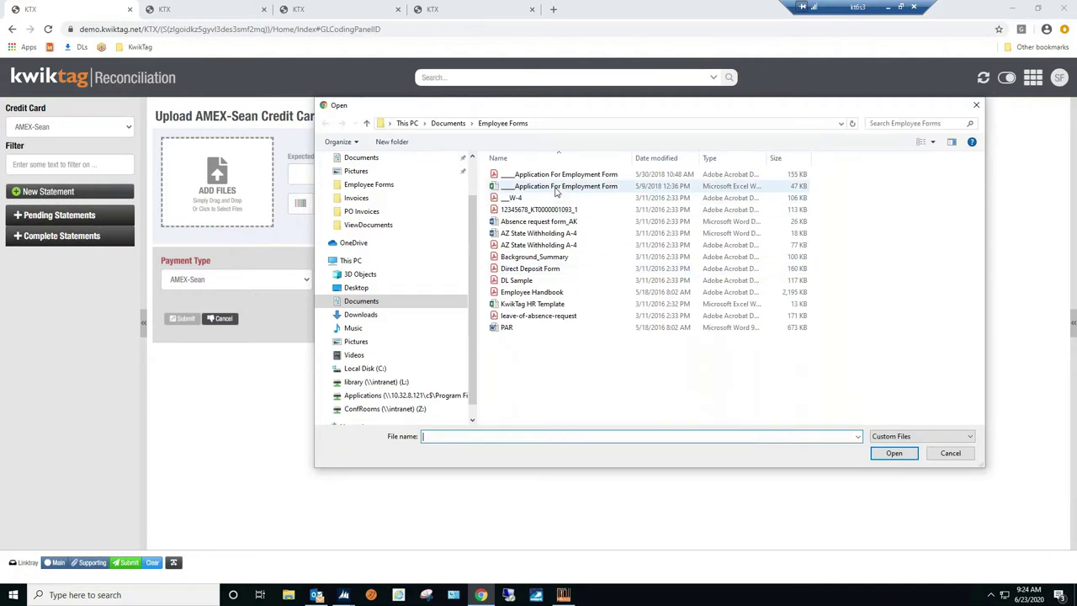
{"action": "left_click", "coordinate": [961, 456]}
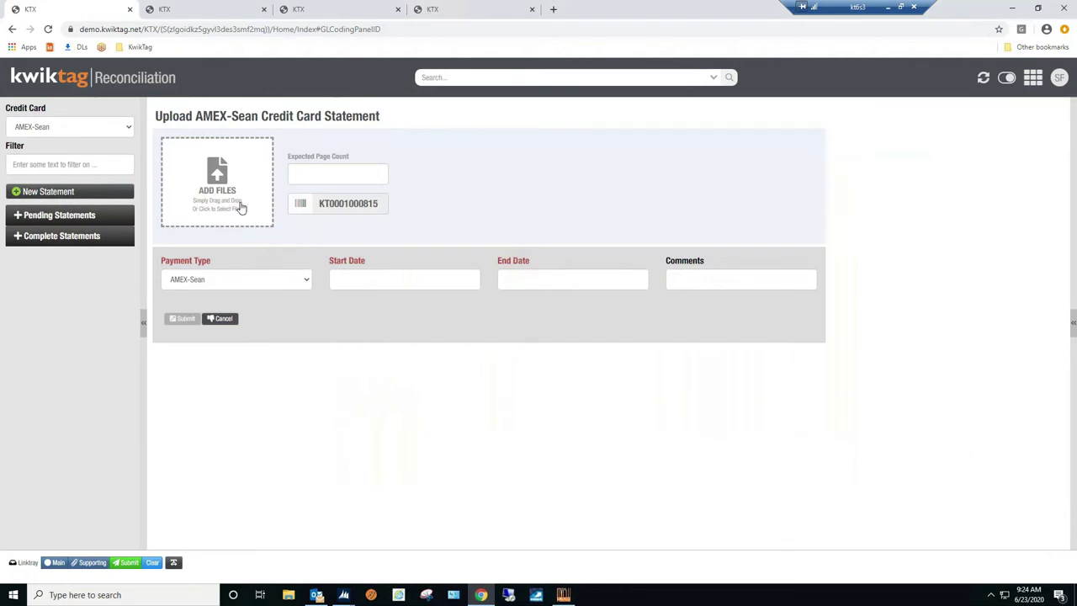
{"action": "left_click", "coordinate": [389, 278]}
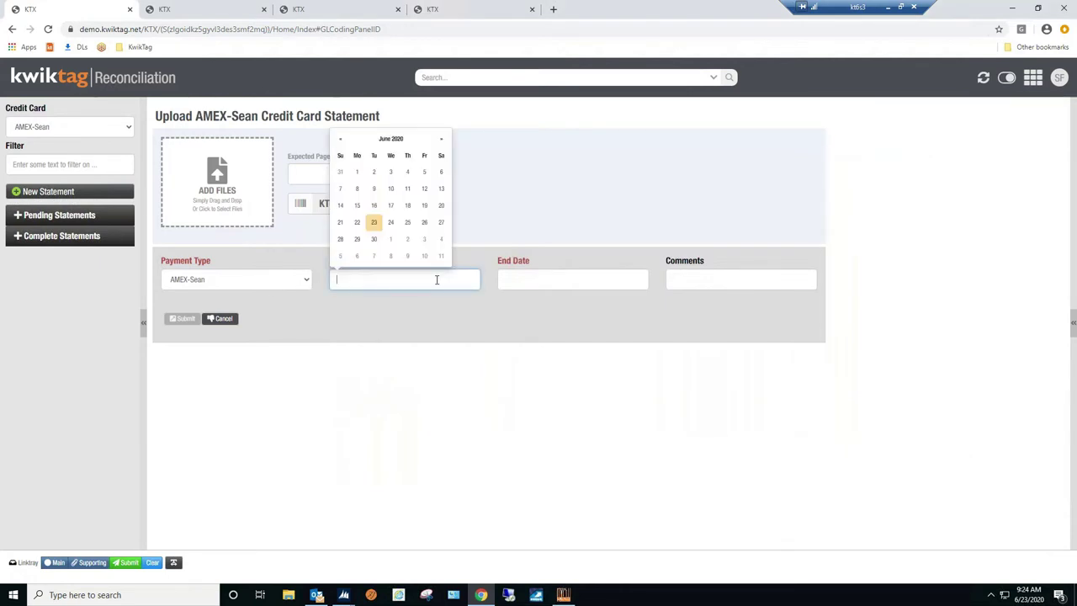
{"action": "left_click", "coordinate": [519, 276]}
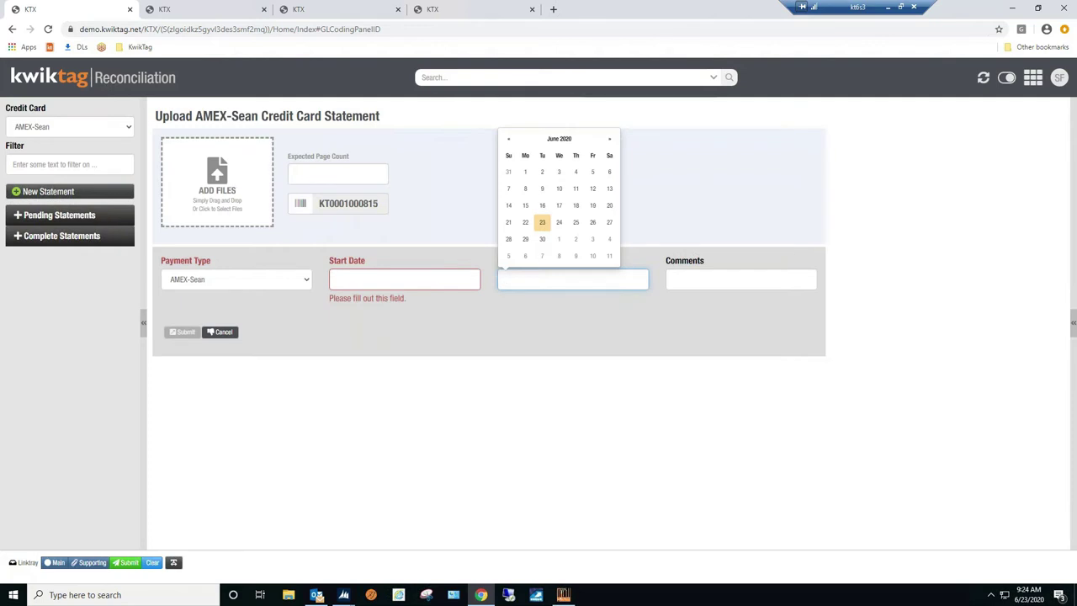
Step: Open the selected card's pending June 2020 statement
{"action": "left_click", "coordinate": [42, 219]}
{"action": "left_click", "coordinate": [42, 217]}
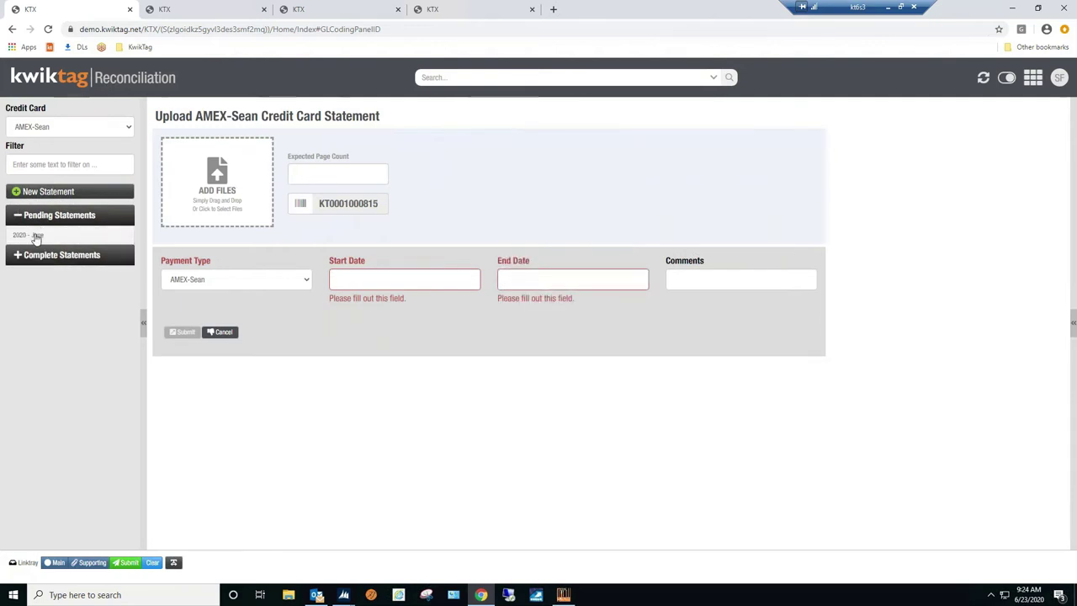
{"action": "left_click", "coordinate": [34, 235]}
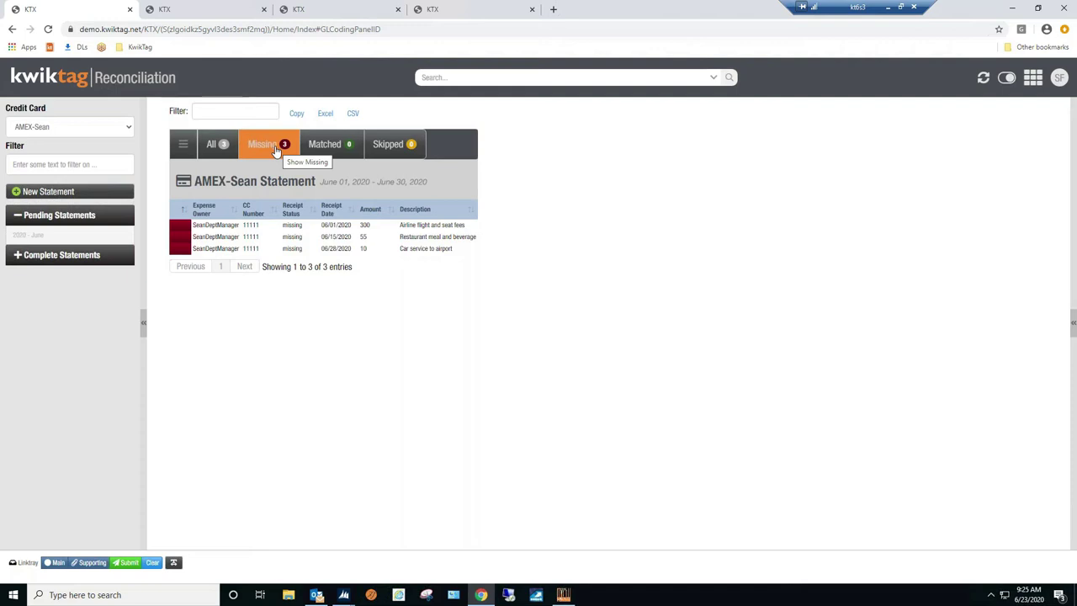
Step: Check the statement's matched and missing entries and send the missing receipts notification
{"action": "left_click", "coordinate": [331, 149]}
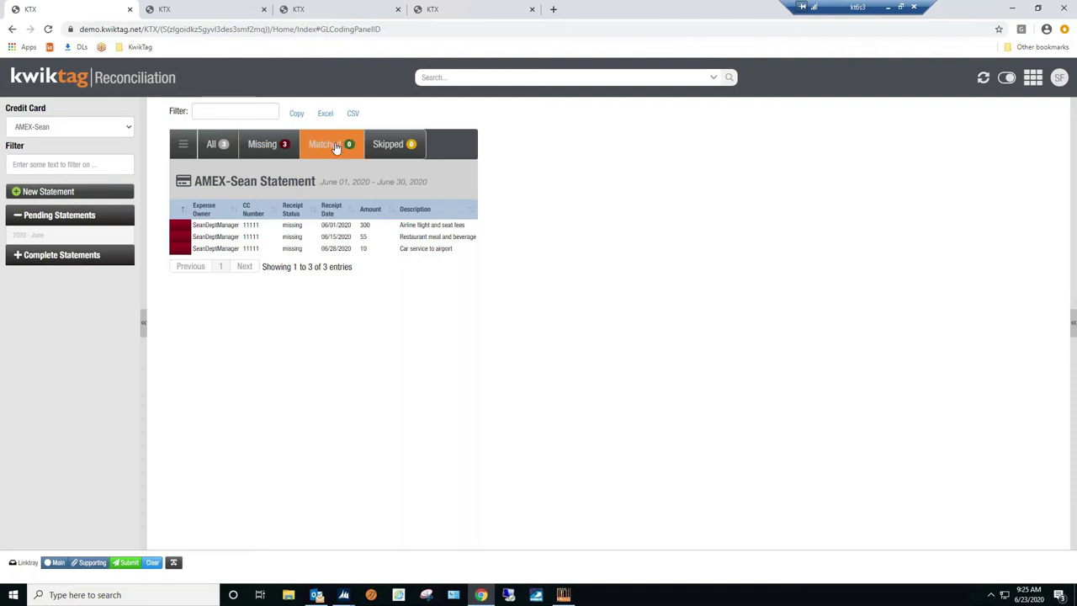
{"action": "left_click", "coordinate": [262, 149]}
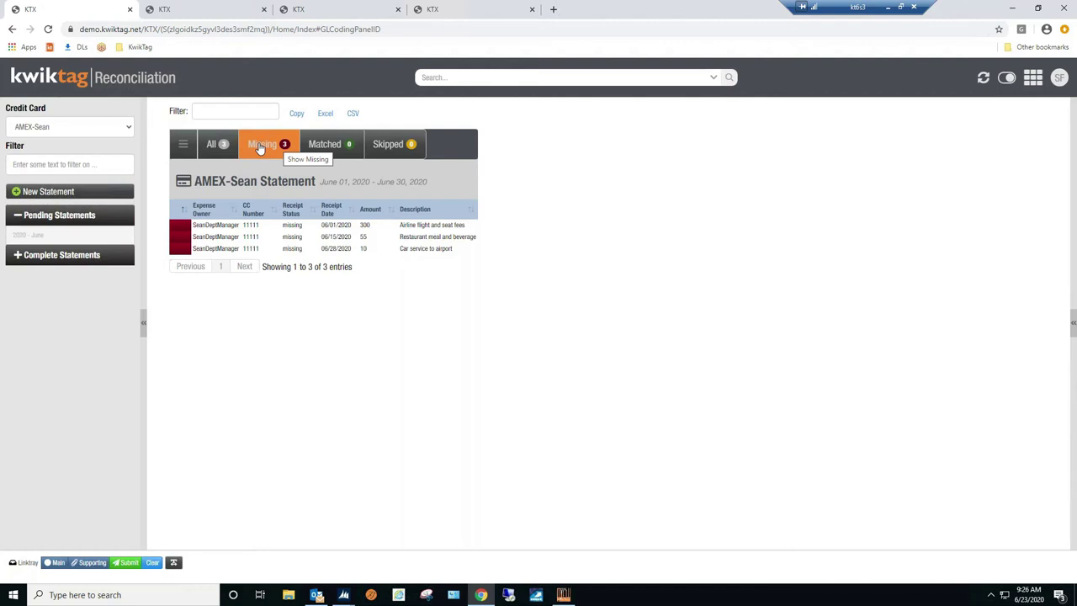
{"action": "left_click", "coordinate": [183, 144]}
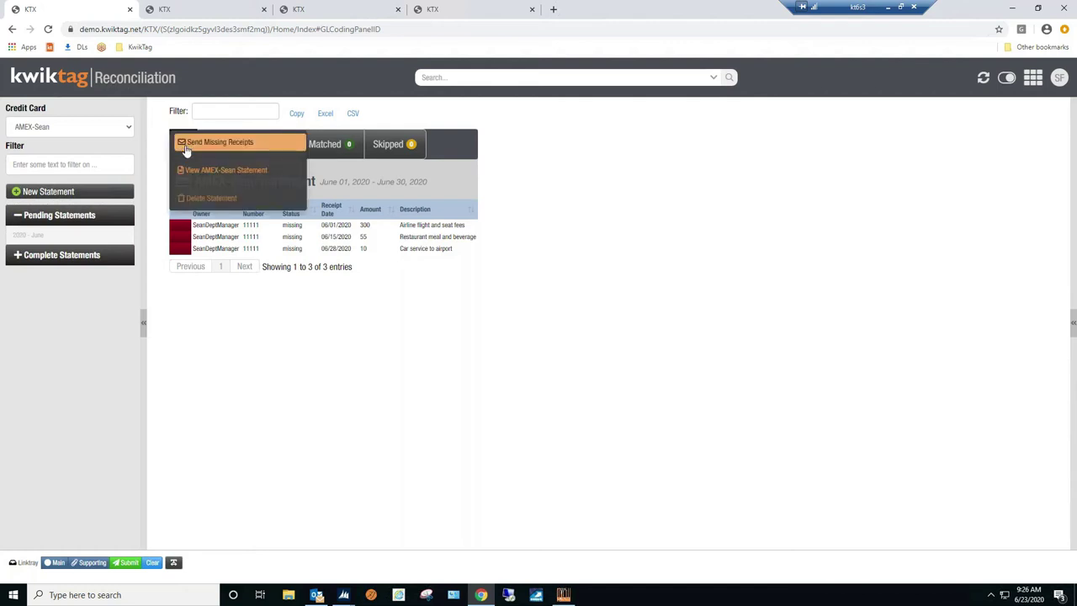
{"action": "left_click", "coordinate": [231, 144]}
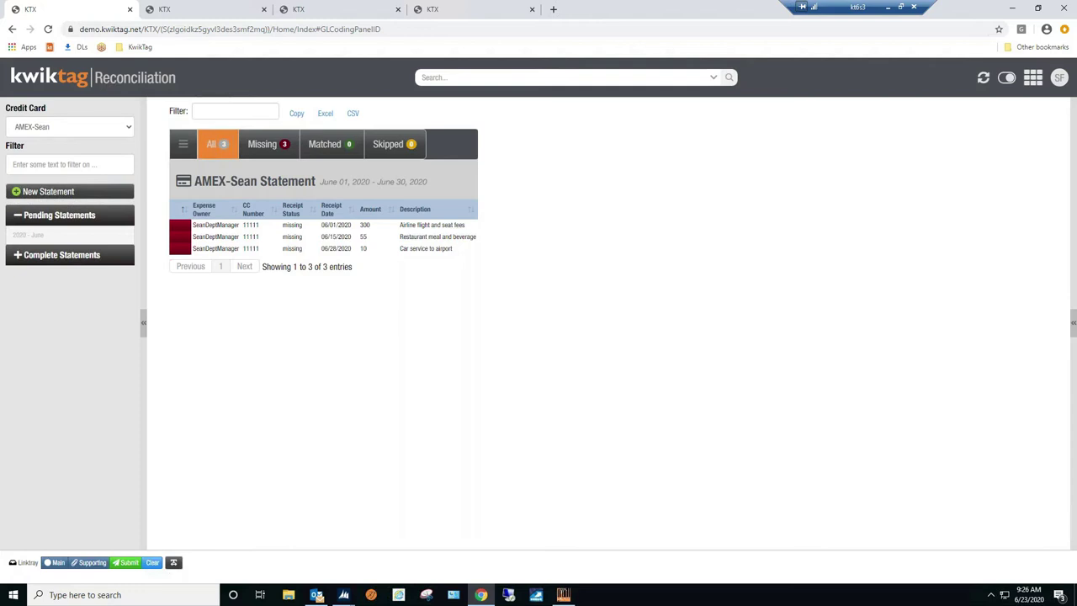
Step: Return to the manager's KwikExpense session and review the incoming missing receipts e-mail in Outlook, including its summary line and listed charges
{"action": "left_click", "coordinate": [206, 17]}
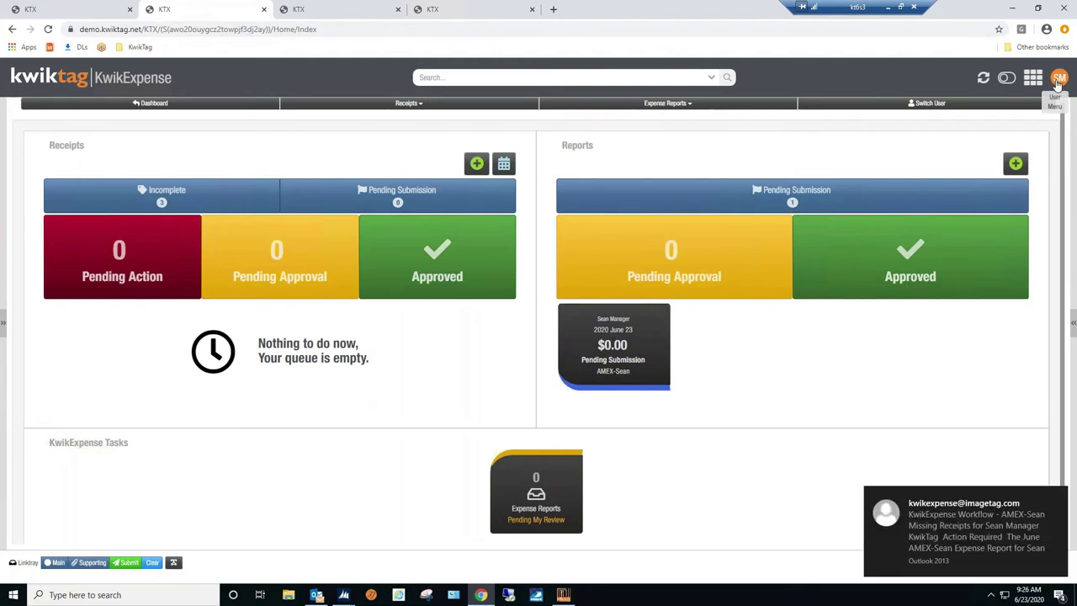
{"action": "left_click", "coordinate": [943, 533]}
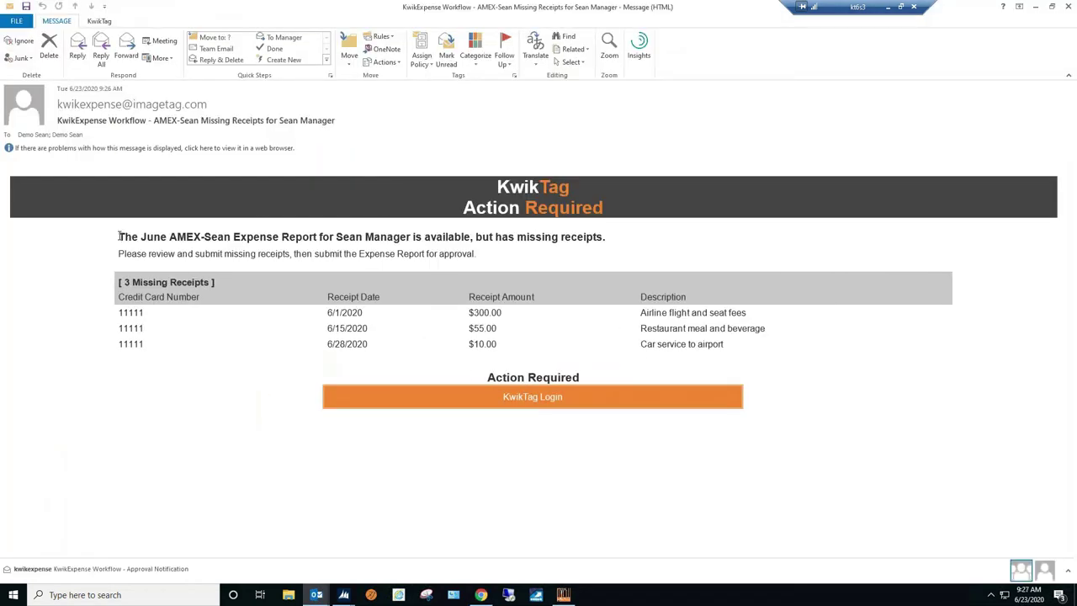
{"action": "left_click_drag", "start_coordinate": [119, 237], "coordinate": [615, 233]}
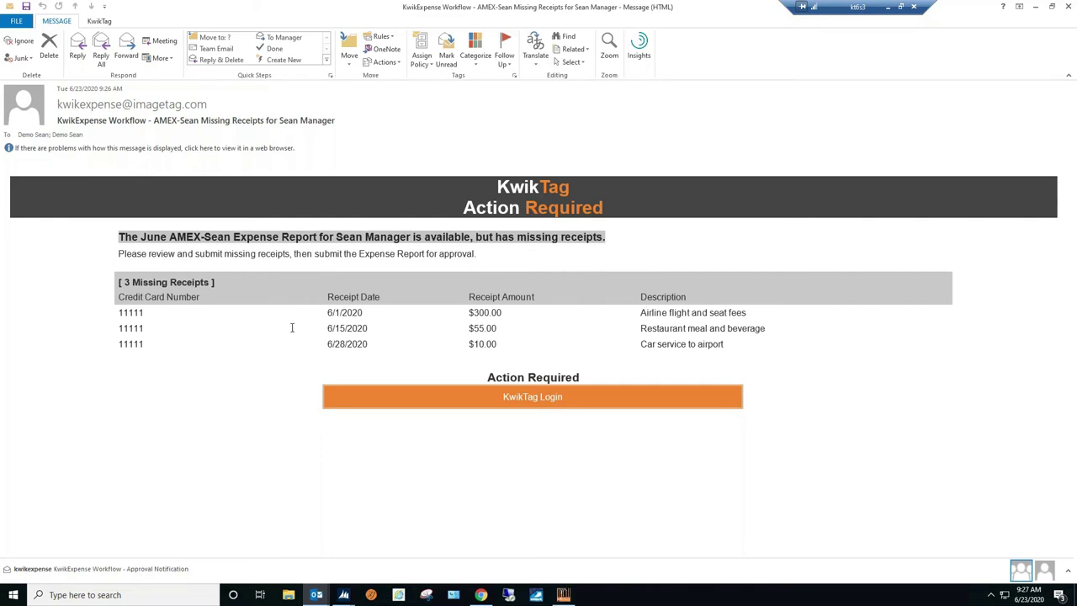
{"action": "left_click_drag", "start_coordinate": [119, 315], "coordinate": [767, 349]}
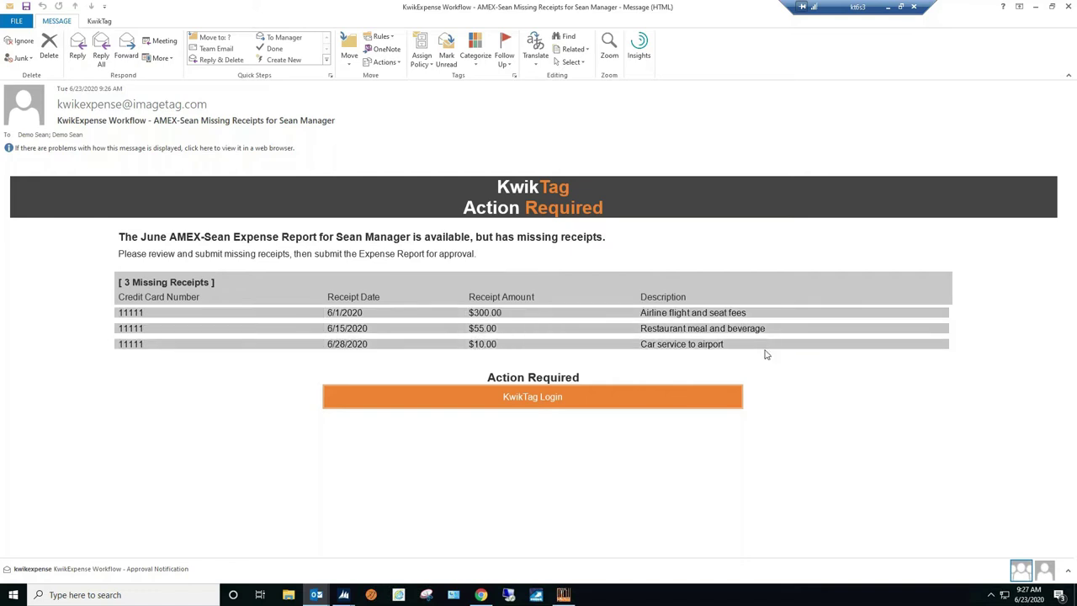
{"action": "left_click", "coordinate": [1037, 10]}
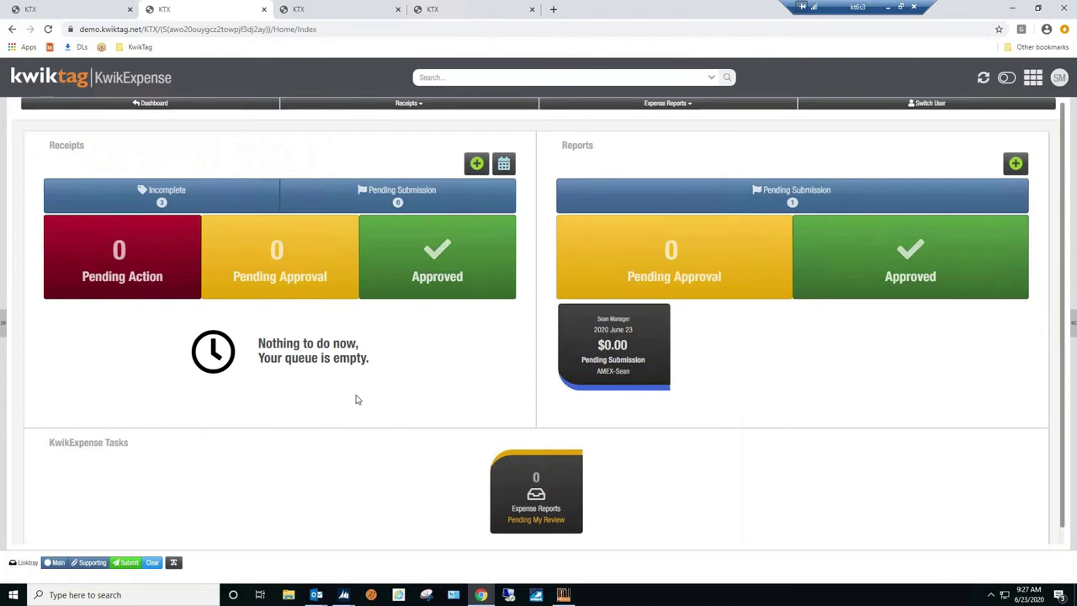
Step: Open the manager's incomplete receipts and preview the image of each of the three receipts
{"action": "left_click", "coordinate": [165, 203]}
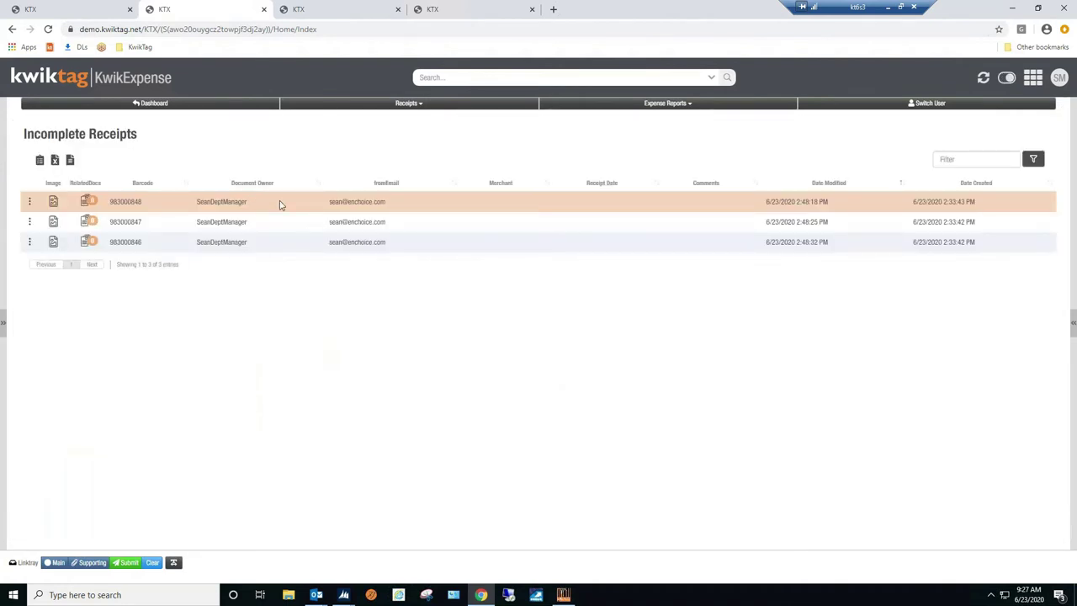
{"action": "left_click", "coordinate": [282, 204]}
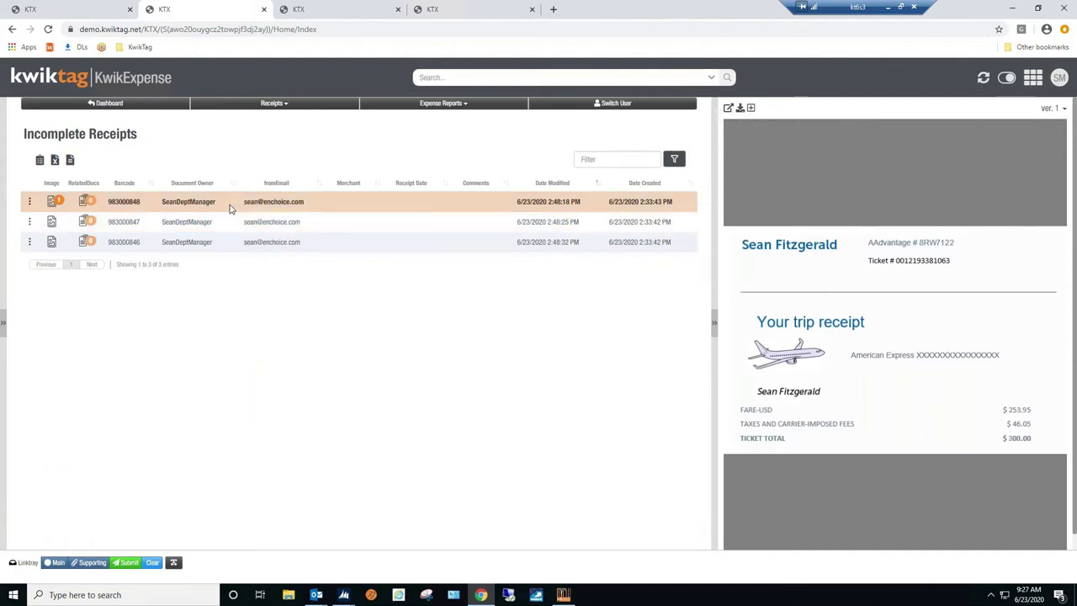
{"action": "left_click", "coordinate": [231, 206]}
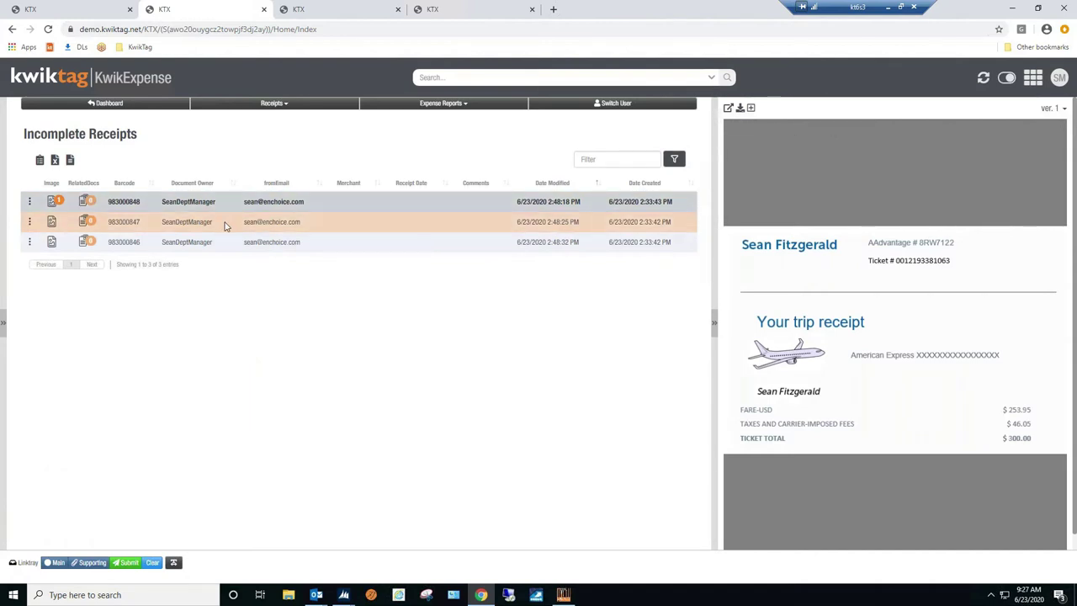
{"action": "left_click", "coordinate": [225, 224]}
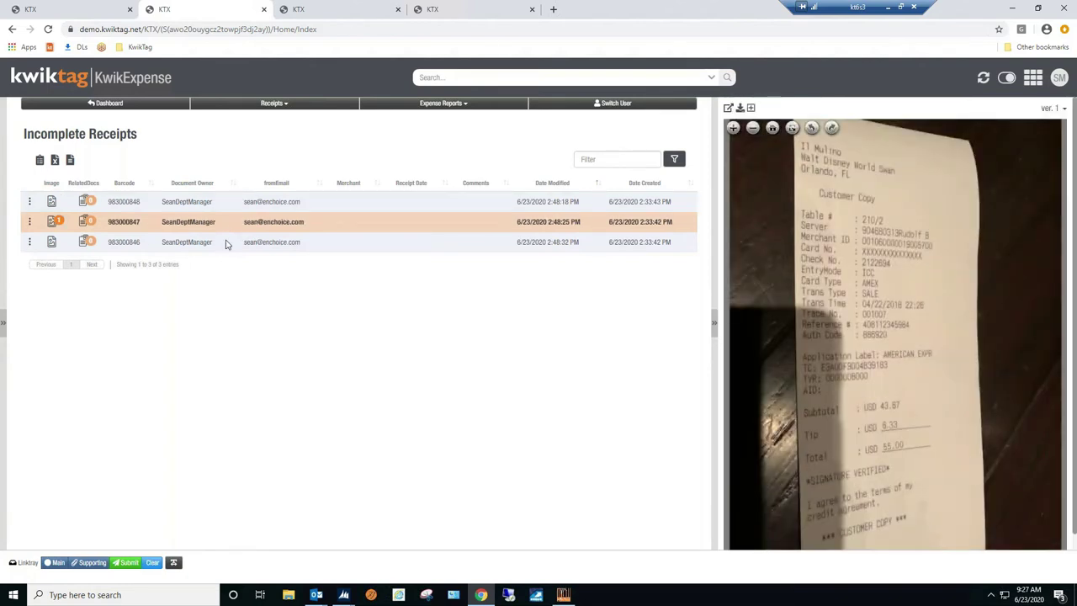
{"action": "left_click", "coordinate": [225, 244]}
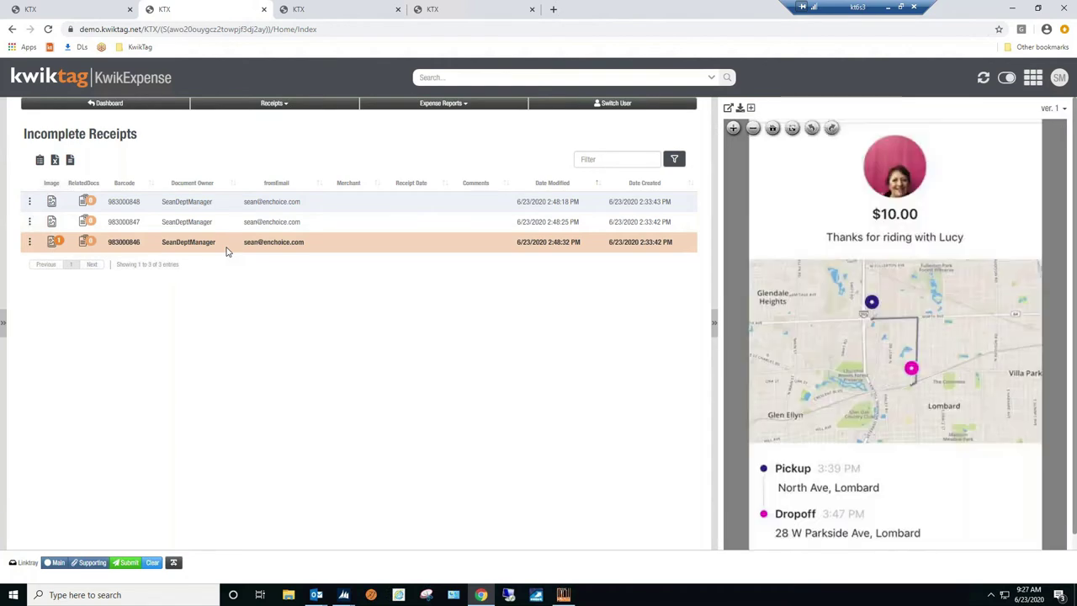
Step: Add receipt data to the airline receipt with the manager's AMEX payment type, linking it to the 06/01/2020 charge of 300
{"action": "left_click", "coordinate": [152, 206]}
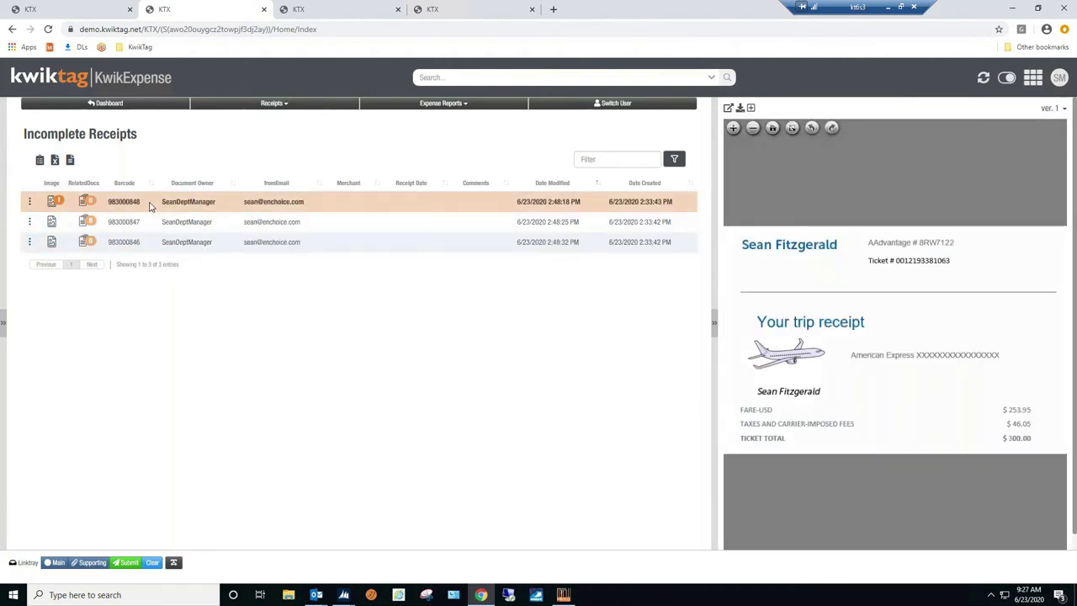
{"action": "left_click", "coordinate": [29, 202]}
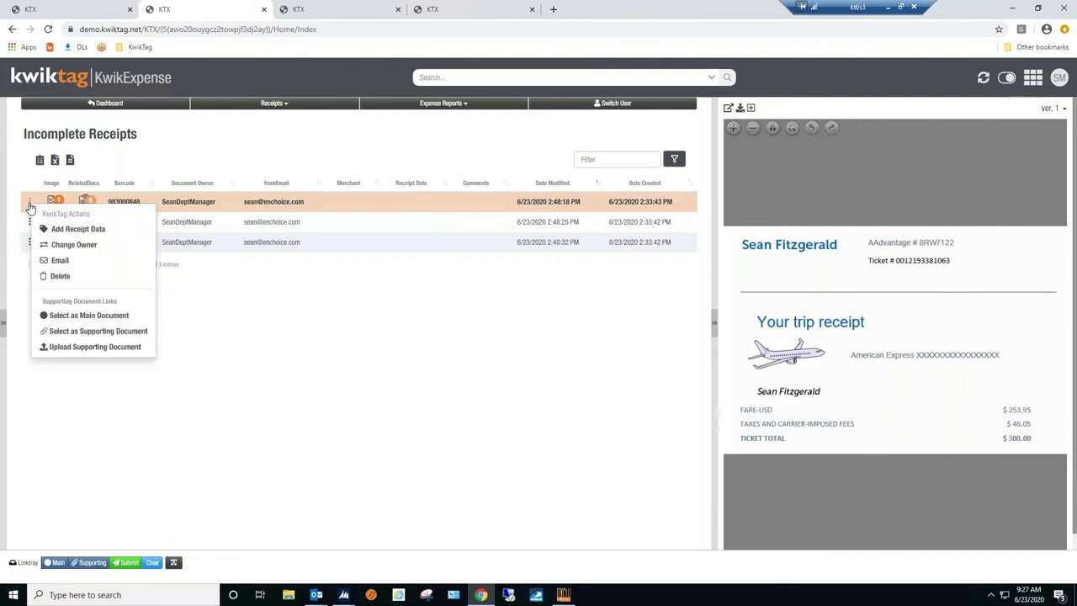
{"action": "left_click", "coordinate": [100, 230]}
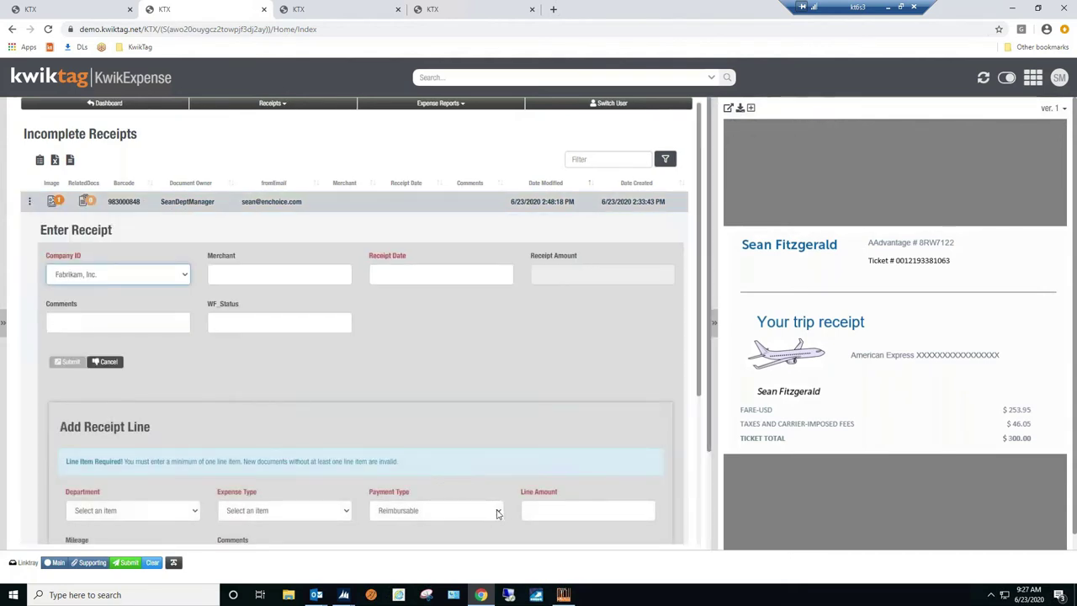
{"action": "left_click", "coordinate": [497, 513]}
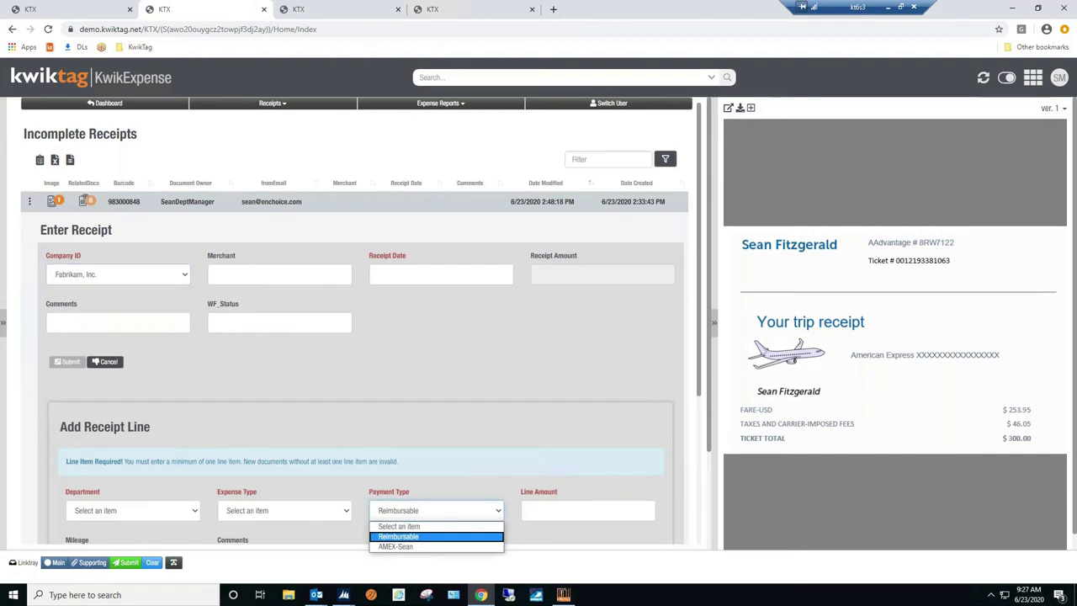
{"action": "left_click", "coordinate": [410, 552]}
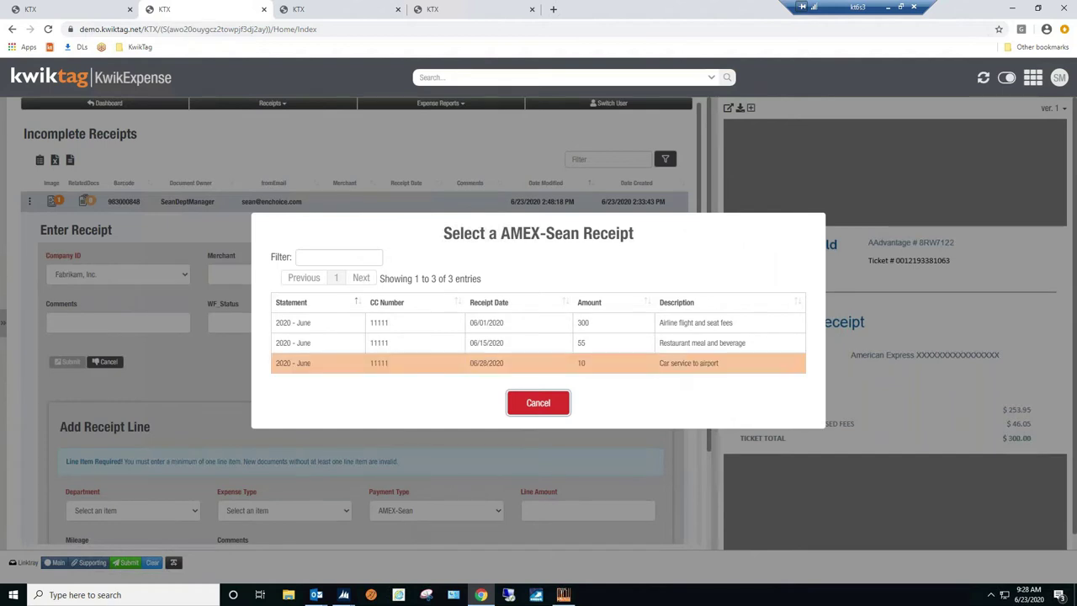
{"action": "left_click", "coordinate": [524, 325]}
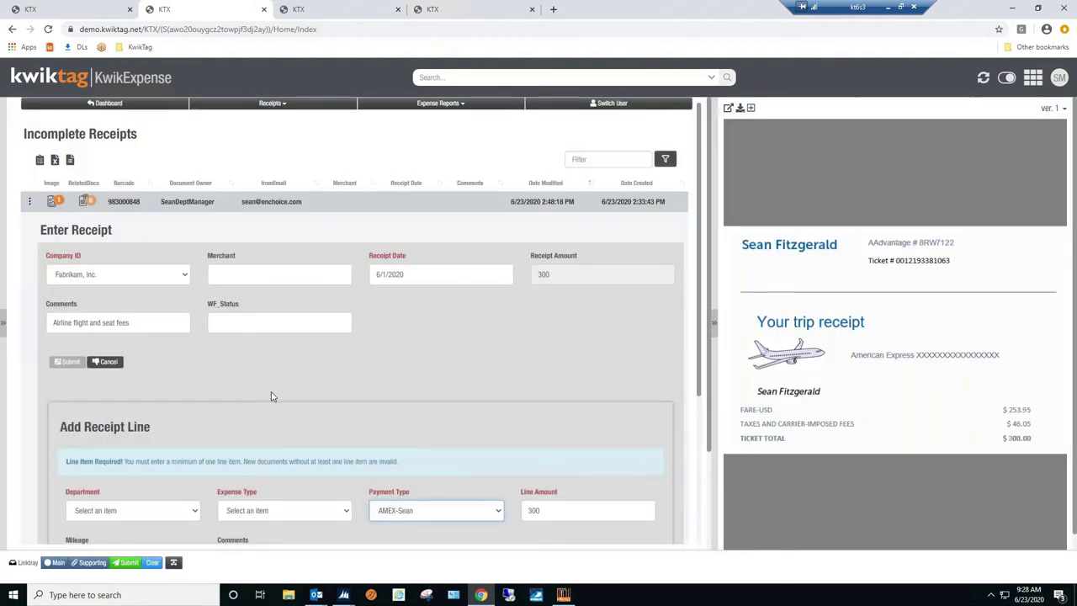
Step: Add the airline receipt line with department Sales and expense type Travel, and submit the receipt
{"action": "scroll", "coordinate": [288, 375], "scroll_direction": "down", "scroll_amount": 1}
{"action": "scroll", "coordinate": [530, 350], "scroll_direction": "down", "scroll_amount": 1}
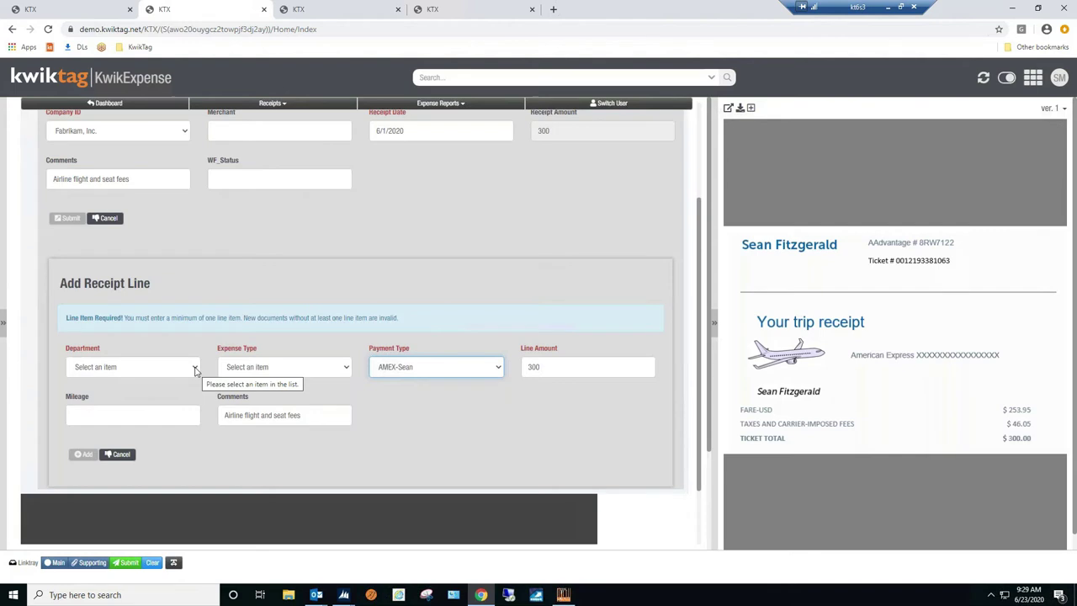
{"action": "left_click", "coordinate": [195, 370]}
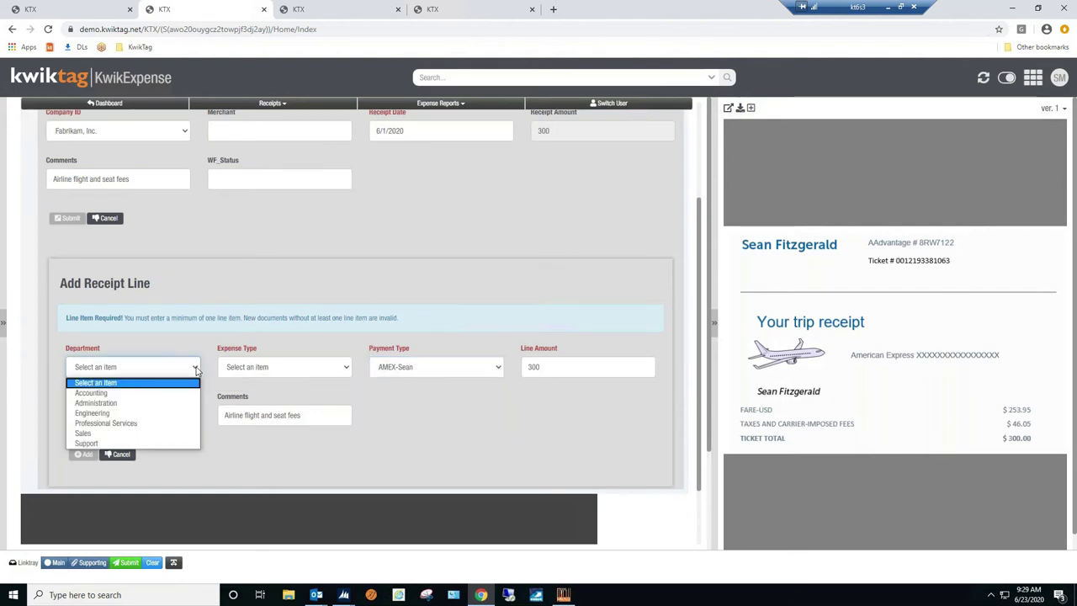
{"action": "left_click", "coordinate": [110, 434]}
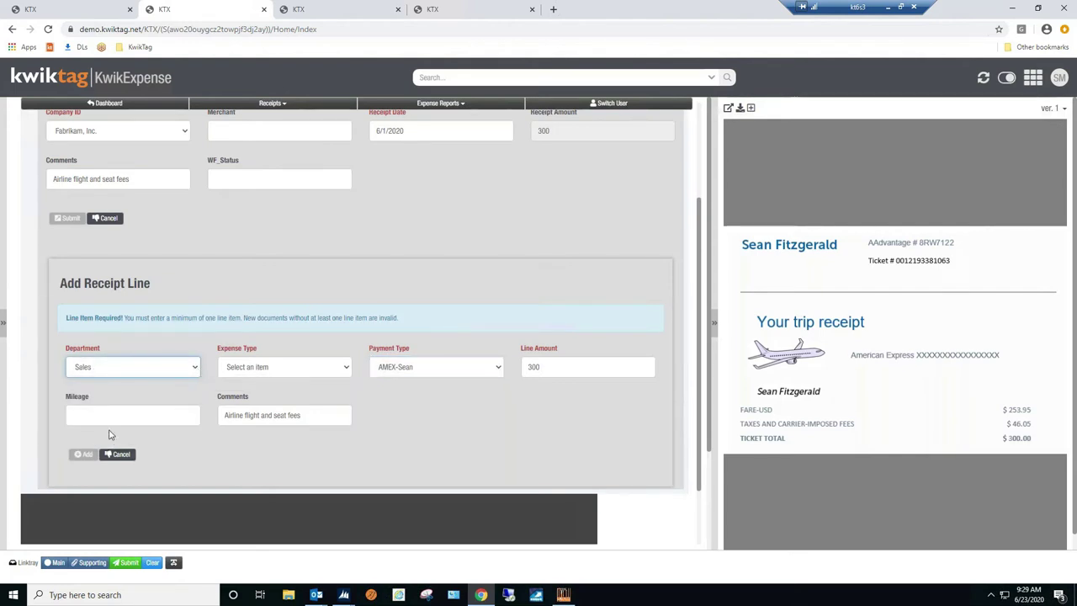
{"action": "left_click", "coordinate": [346, 370]}
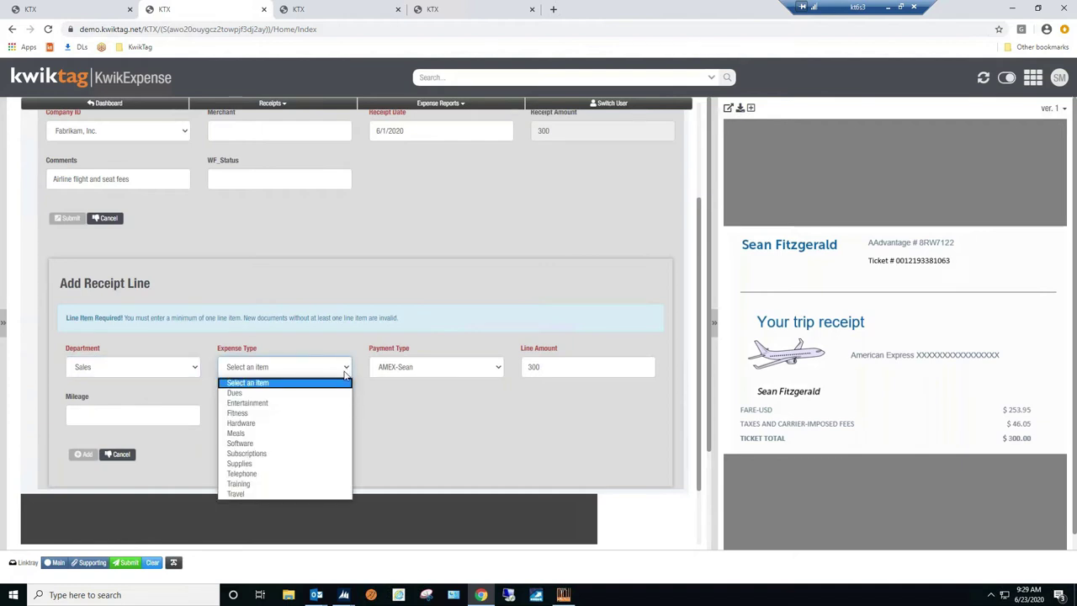
{"action": "left_click", "coordinate": [240, 496]}
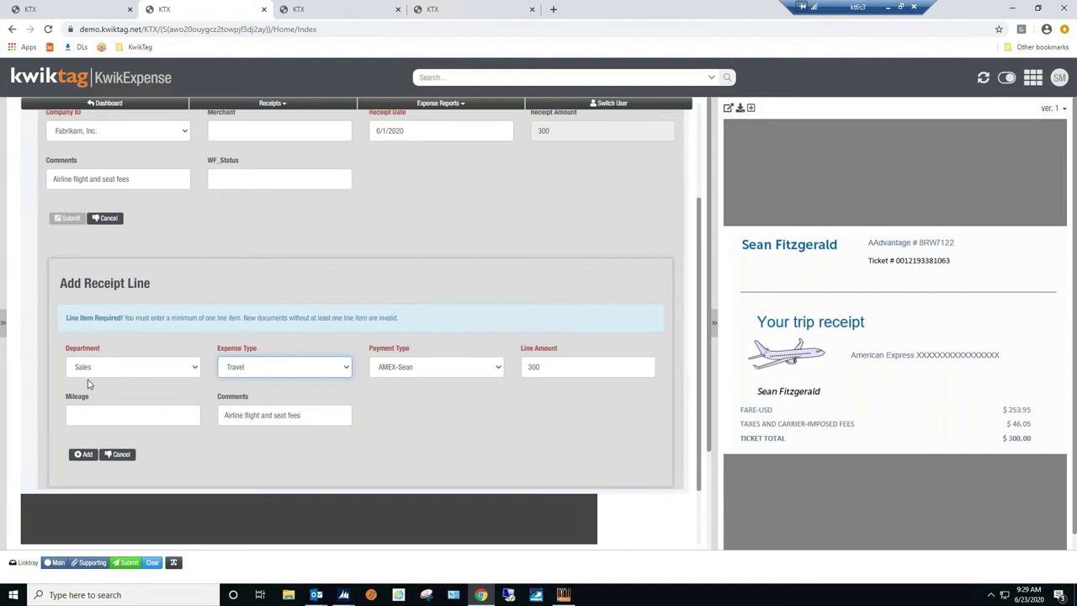
{"action": "left_click", "coordinate": [83, 455]}
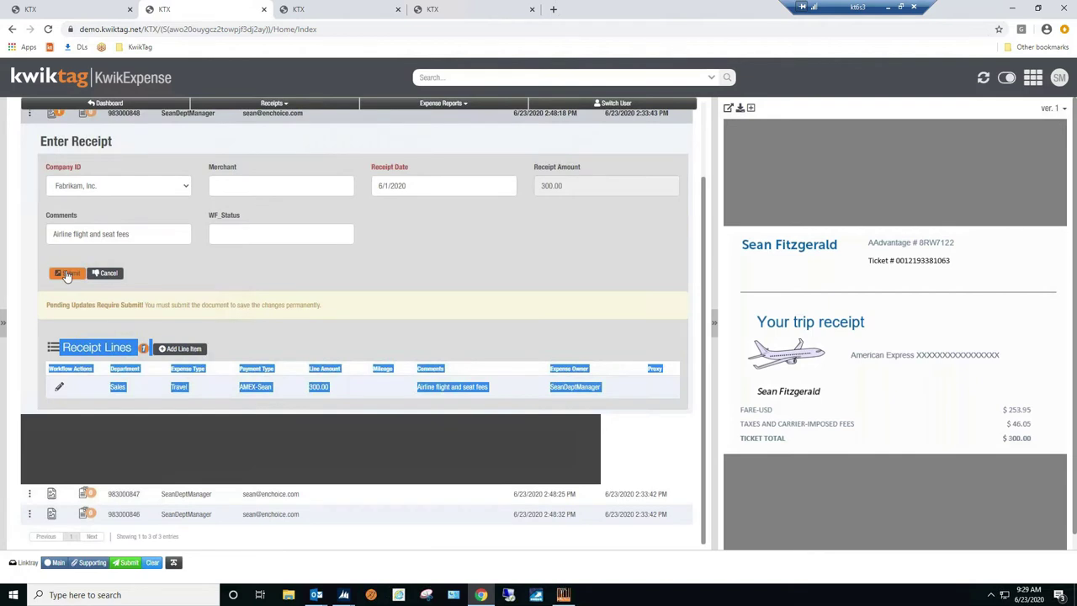
{"action": "left_click", "coordinate": [66, 272]}
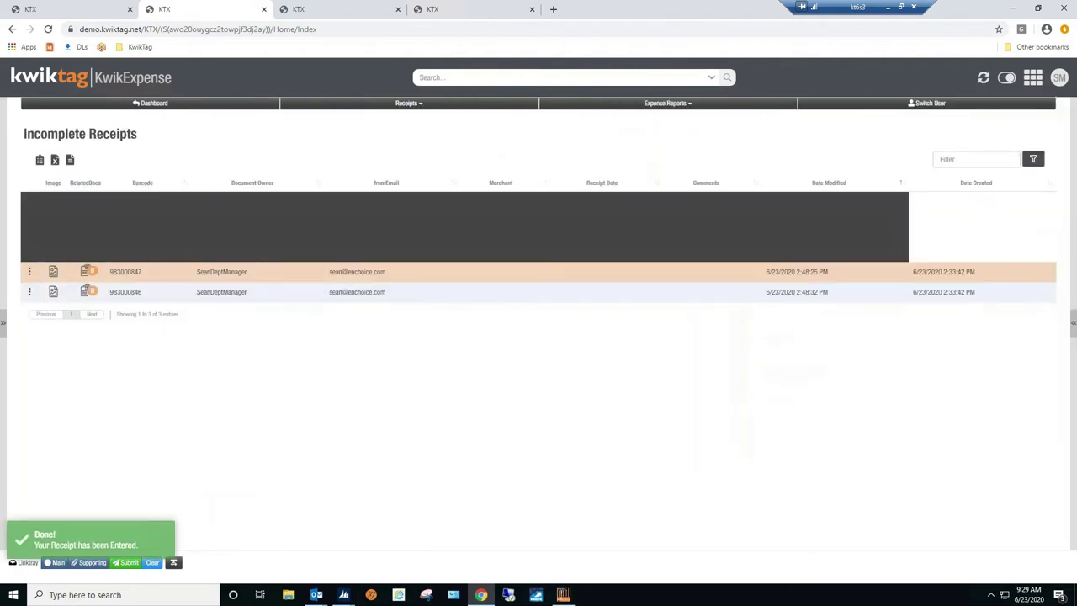
Step: Add receipt data to the restaurant receipt with the manager's AMEX payment type, linking it to the 06/15/2020 charge of 55
{"action": "left_click", "coordinate": [30, 272]}
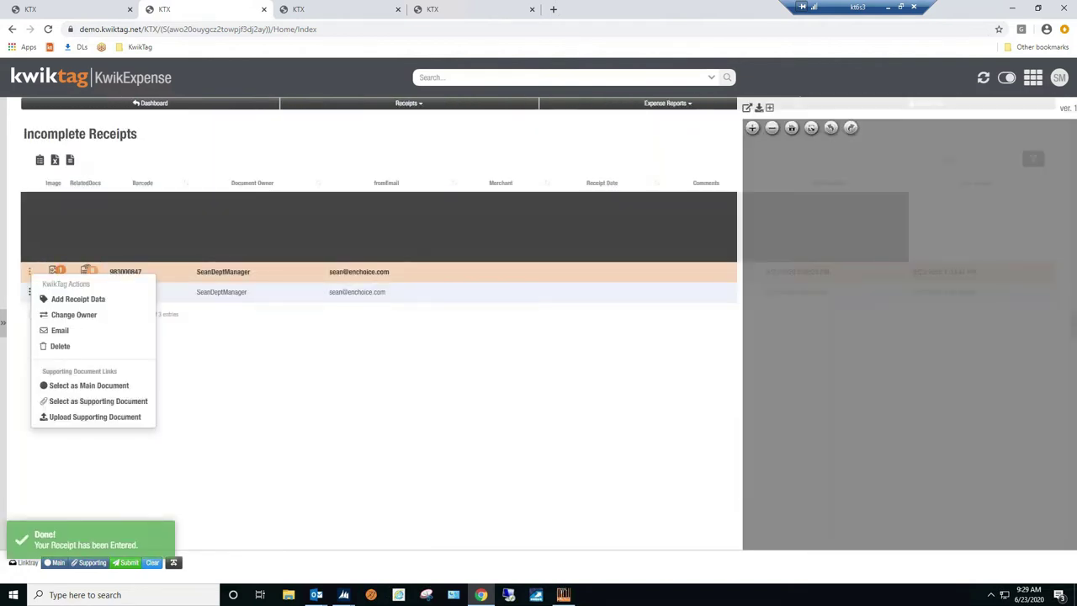
{"action": "left_click", "coordinate": [98, 302]}
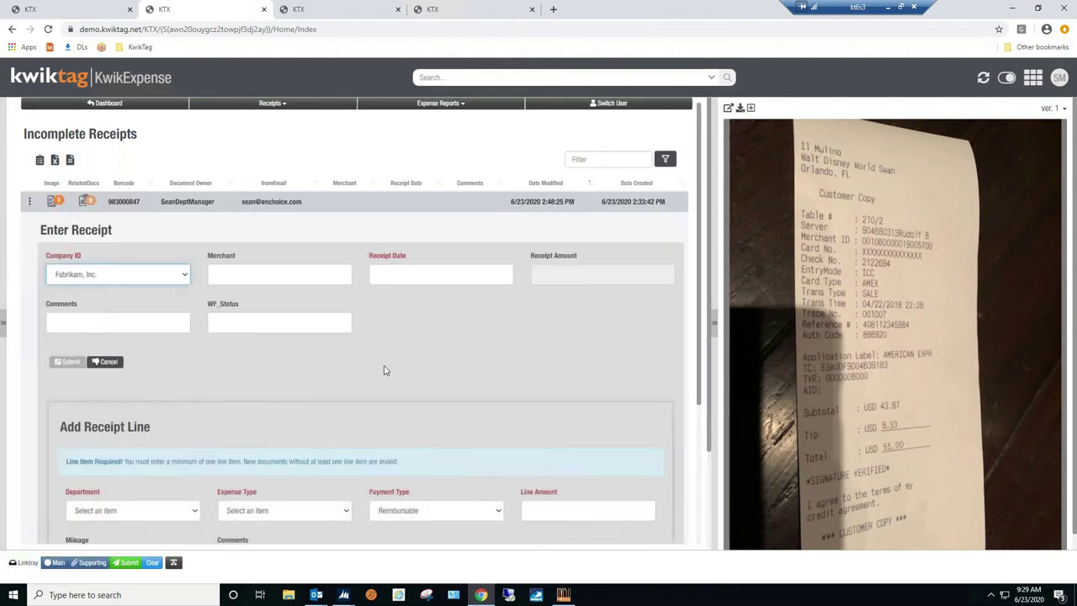
{"action": "scroll", "coordinate": [437, 370], "scroll_direction": "down", "scroll_amount": 2}
{"action": "left_click", "coordinate": [495, 371]}
{"action": "left_click", "coordinate": [416, 406]}
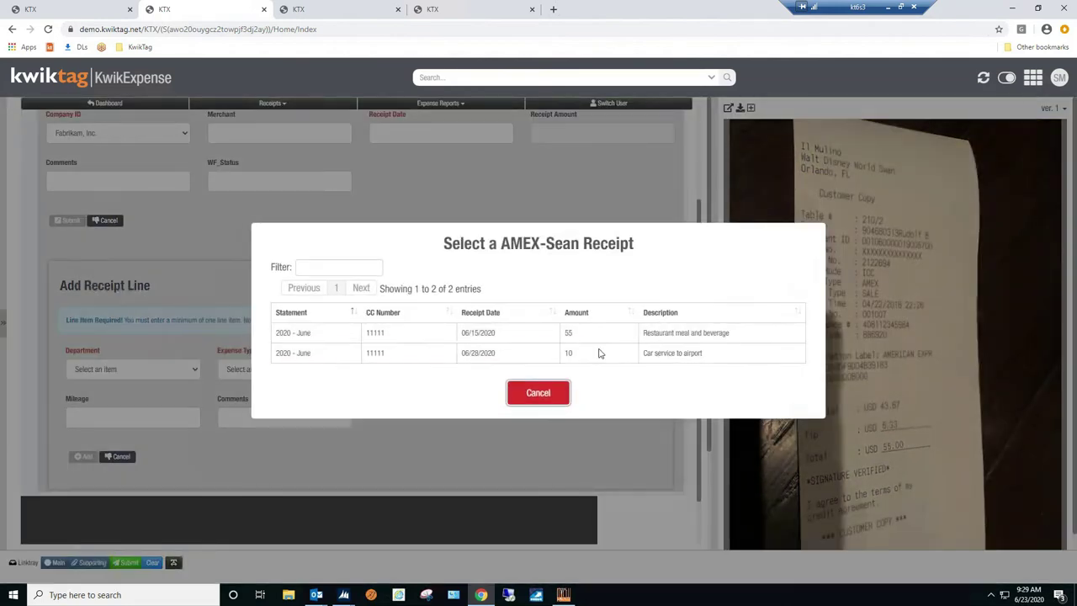
{"action": "left_click", "coordinate": [516, 336]}
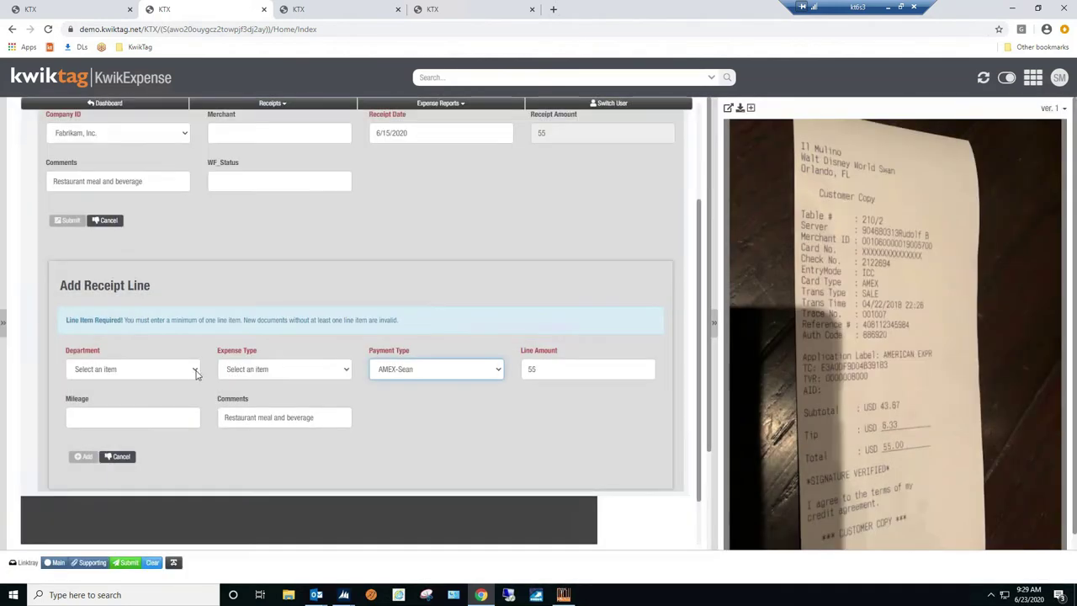
Step: Add the restaurant receipt line with department Professional Services and expense type Meals, and submit the receipt
{"action": "left_click", "coordinate": [196, 370]}
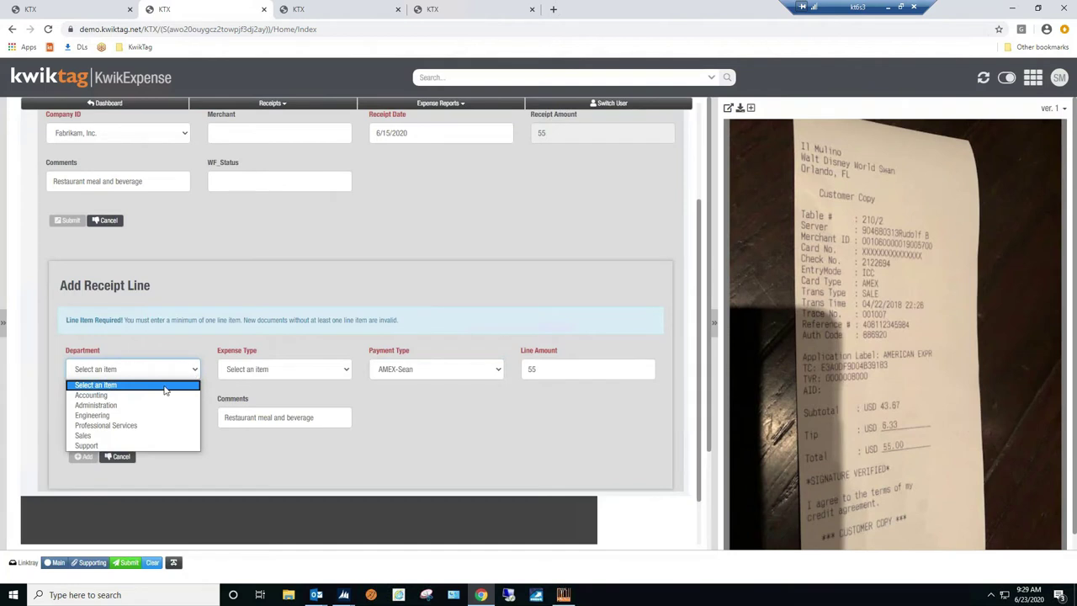
{"action": "left_click", "coordinate": [116, 425]}
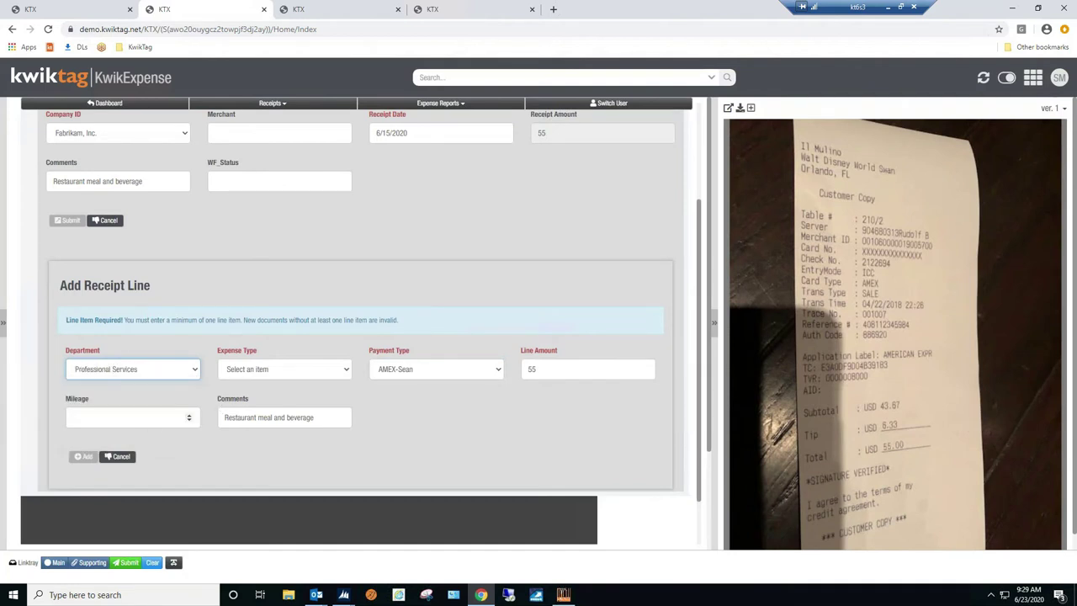
{"action": "left_click", "coordinate": [348, 371]}
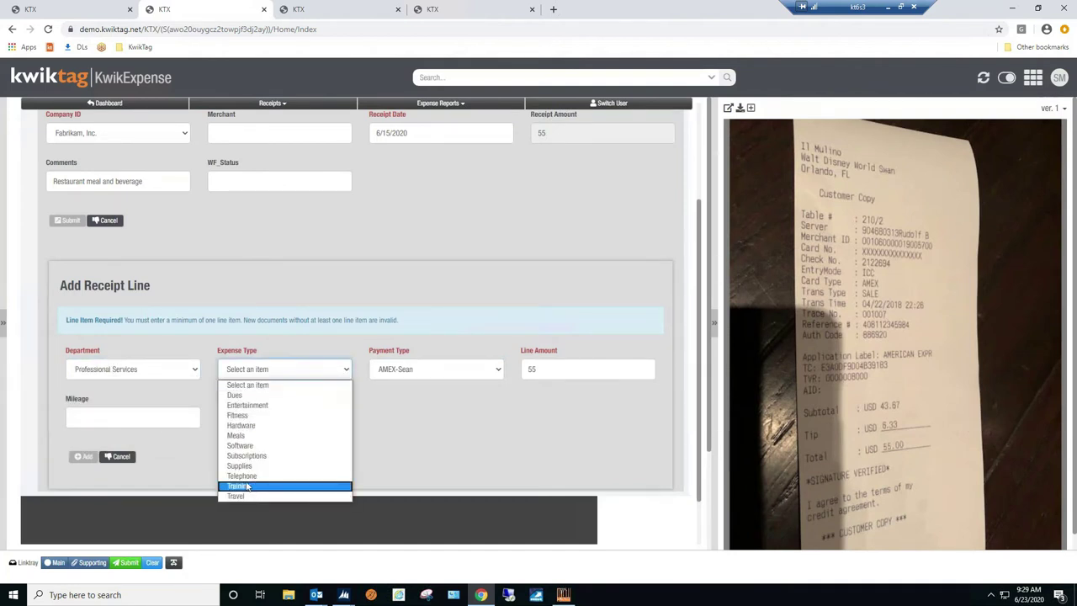
{"action": "left_click", "coordinate": [250, 437]}
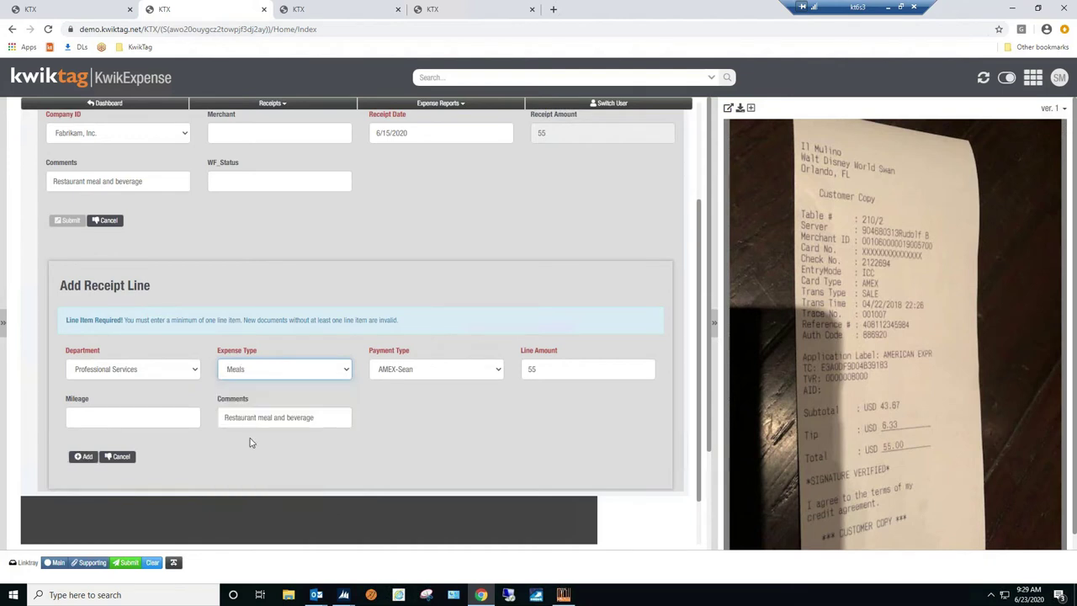
{"action": "left_click", "coordinate": [82, 456]}
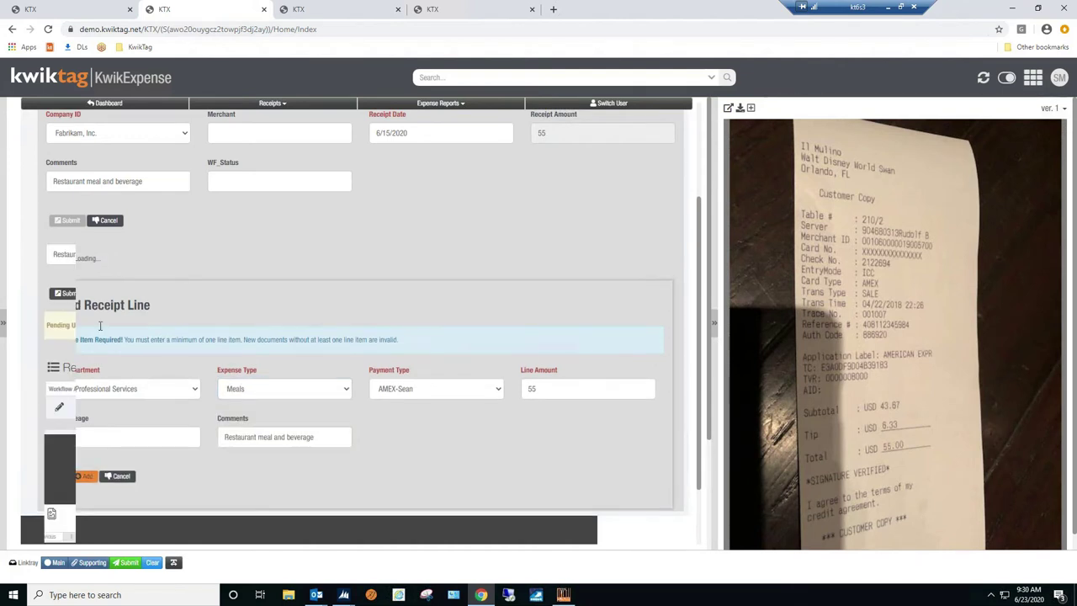
{"action": "left_click", "coordinate": [68, 294]}
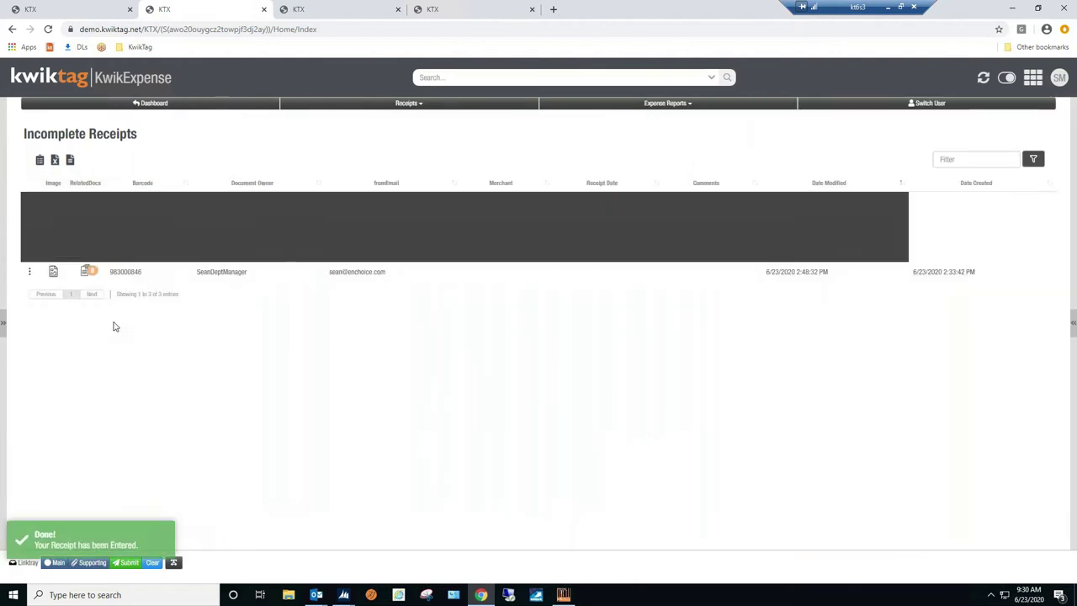
Step: Refresh Reconciliation and check the receipt statuses on the manager's pending 2020 - June AMEX statement, then return to the manager's incomplete receipts
{"action": "left_click", "coordinate": [30, 273]}
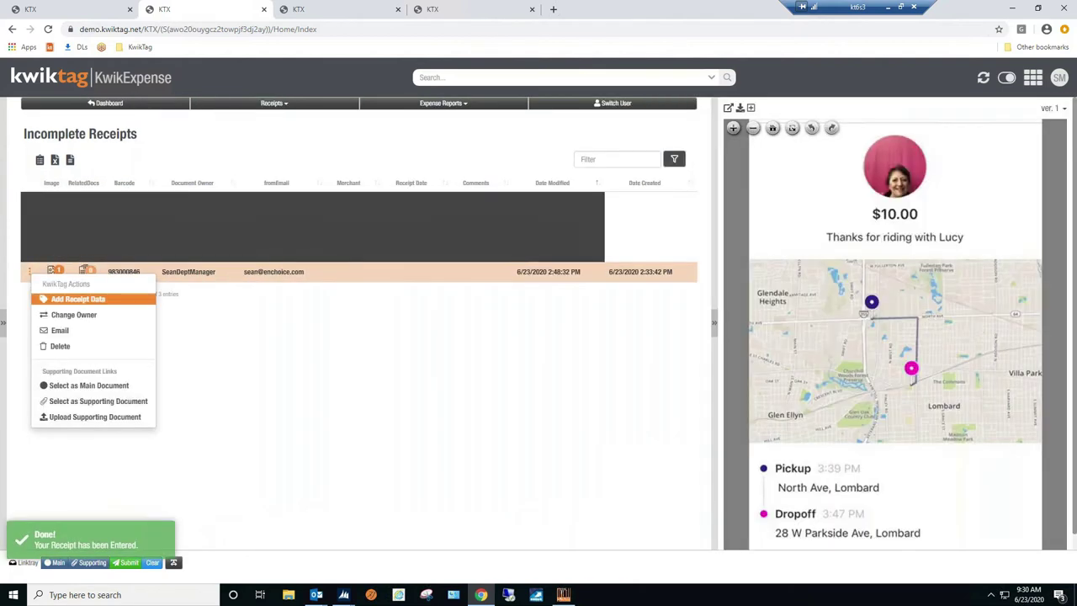
{"action": "left_click", "coordinate": [72, 15]}
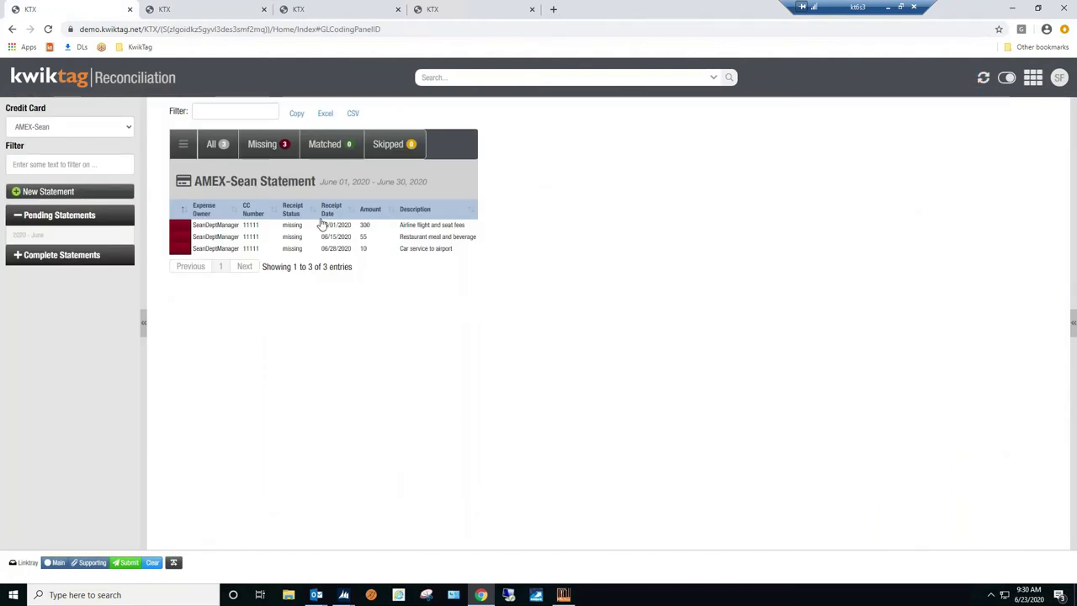
{"action": "left_click", "coordinate": [983, 79]}
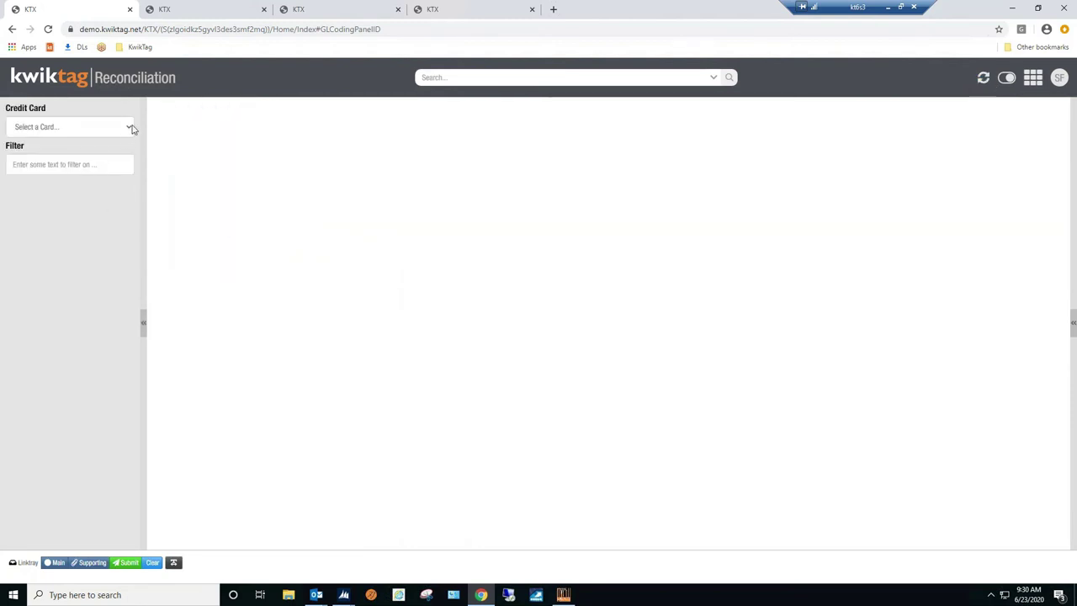
{"action": "left_click", "coordinate": [131, 127]}
{"action": "left_click", "coordinate": [44, 296]}
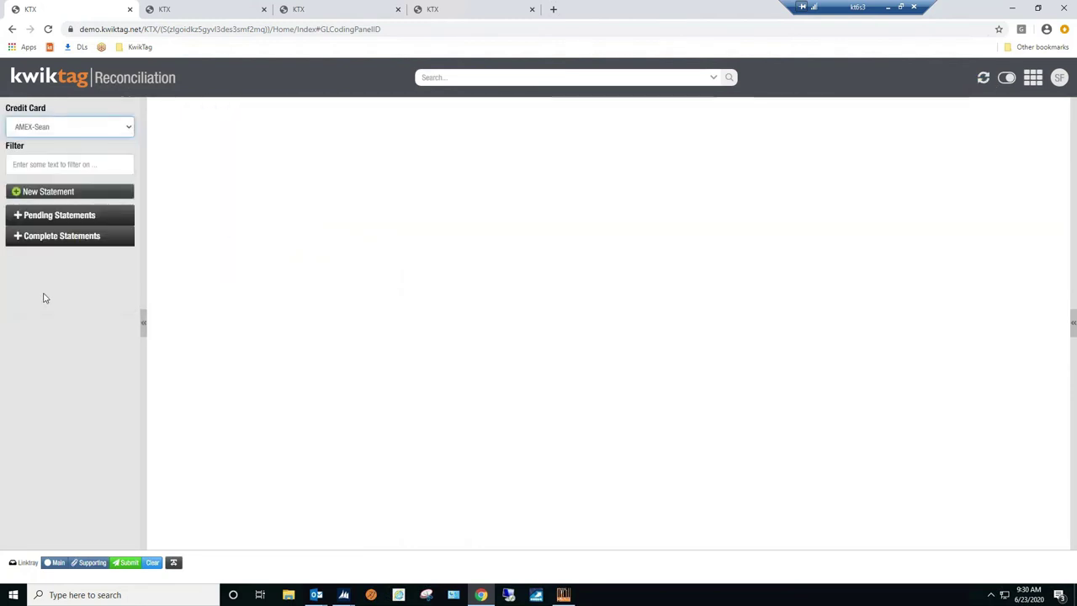
{"action": "left_click", "coordinate": [52, 215]}
{"action": "left_click", "coordinate": [36, 238]}
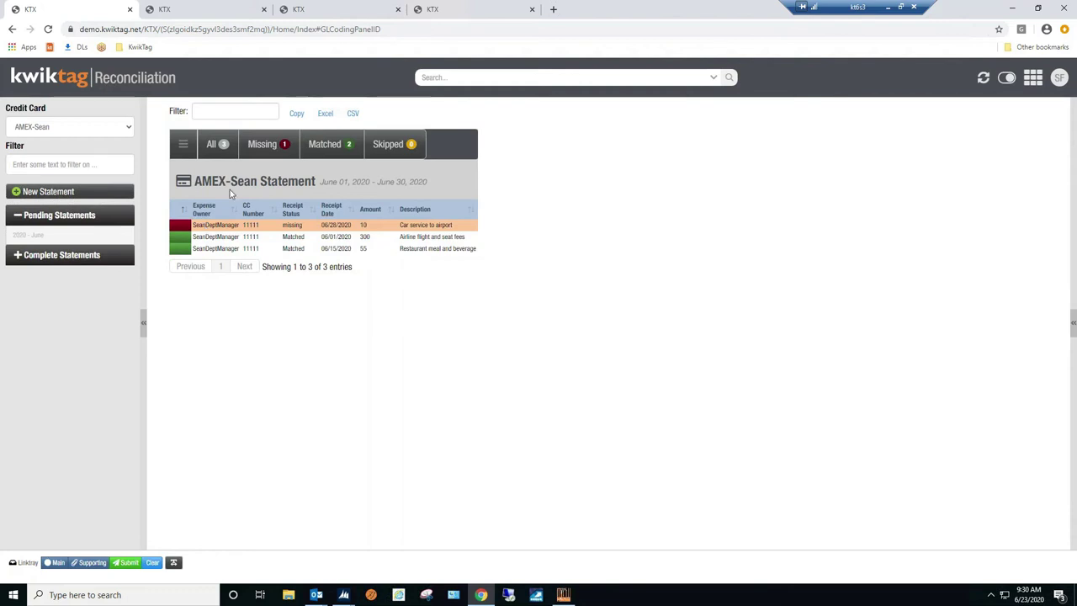
{"action": "left_click", "coordinate": [185, 144]}
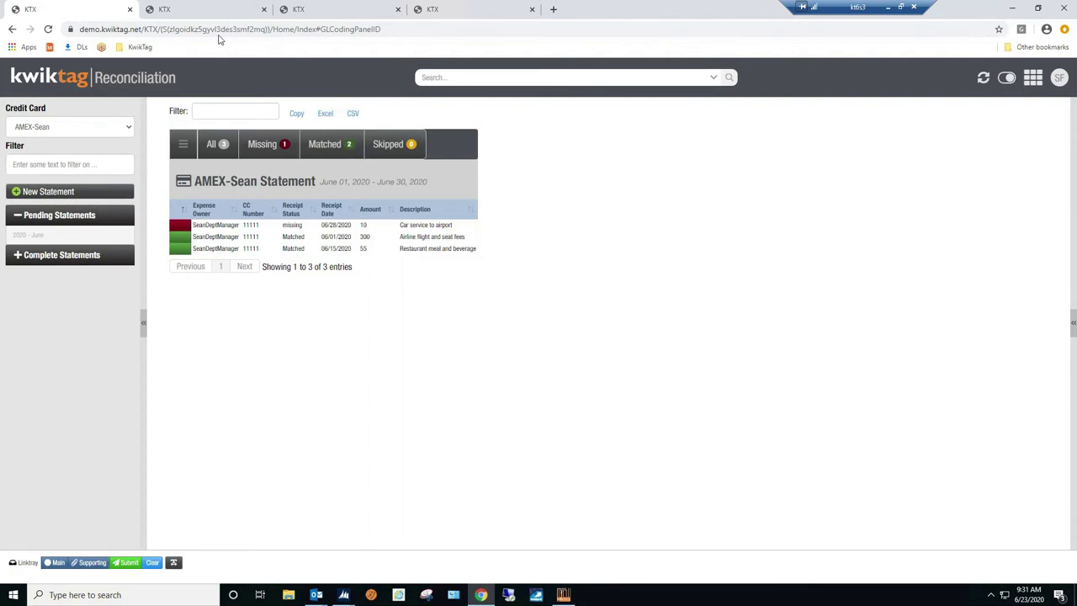
{"action": "left_click", "coordinate": [198, 9]}
{"action": "left_click", "coordinate": [29, 272]}
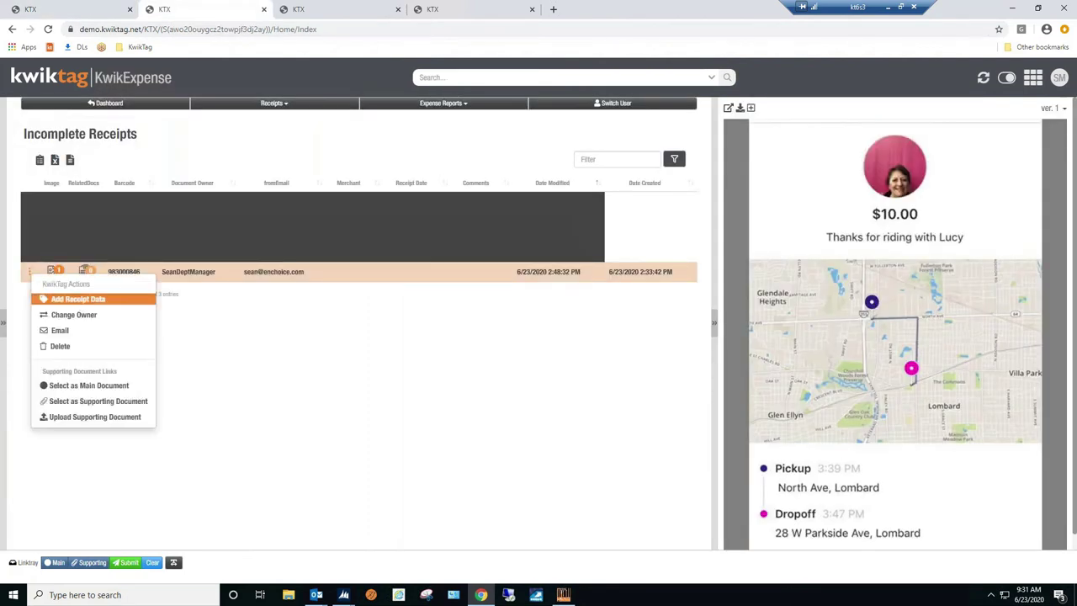
{"action": "left_click", "coordinate": [79, 301]}
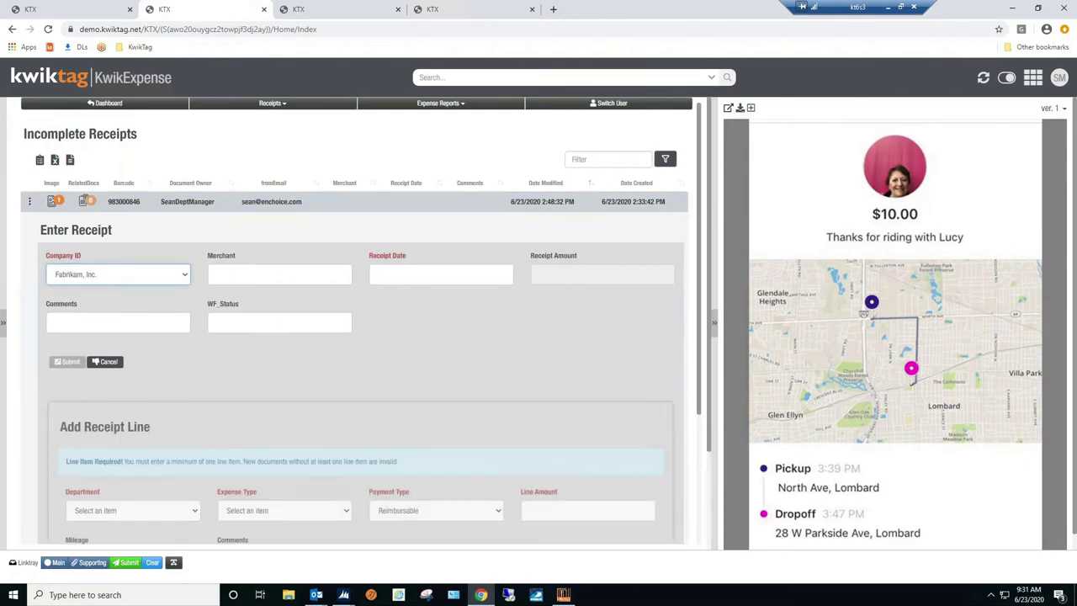
{"action": "scroll", "coordinate": [440, 468], "scroll_direction": "down", "scroll_amount": 1}
{"action": "left_click", "coordinate": [499, 427]}
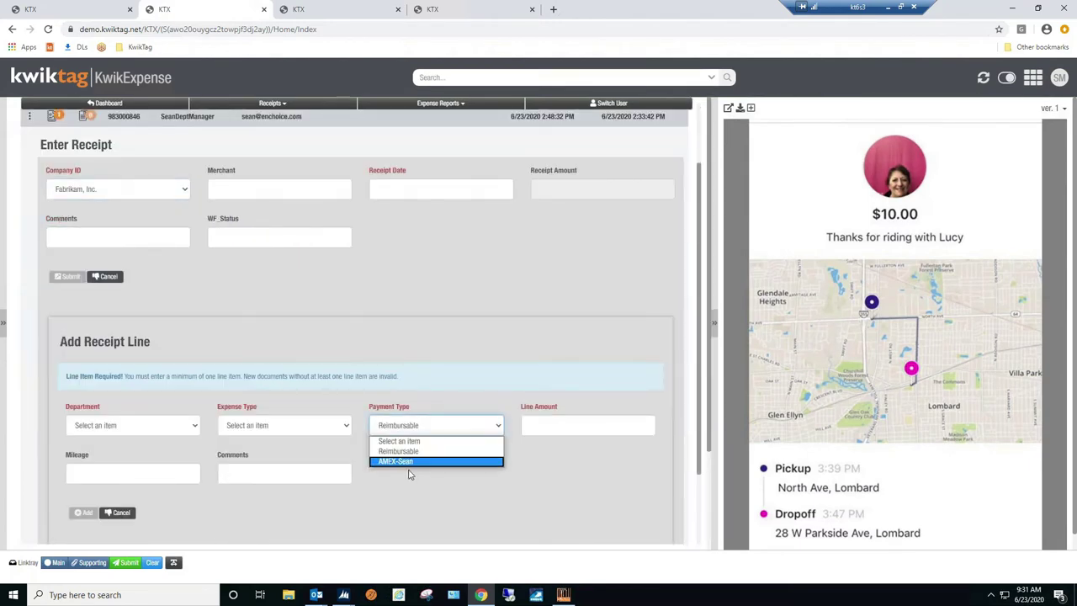
{"action": "left_click", "coordinate": [404, 461]}
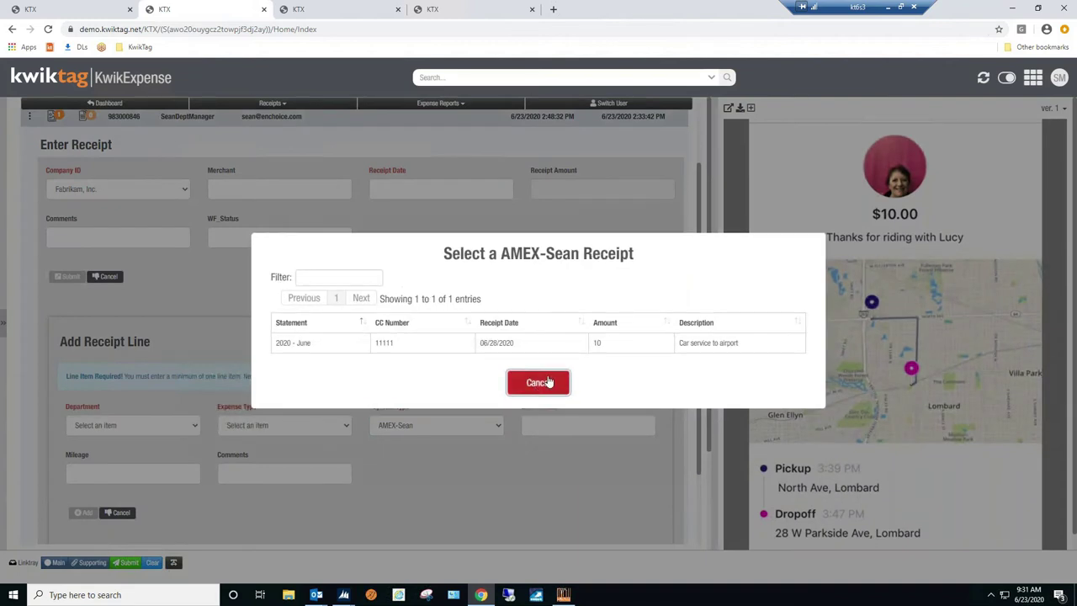
{"action": "left_click", "coordinate": [545, 381]}
{"action": "left_click", "coordinate": [498, 428]}
{"action": "left_click", "coordinate": [419, 462]}
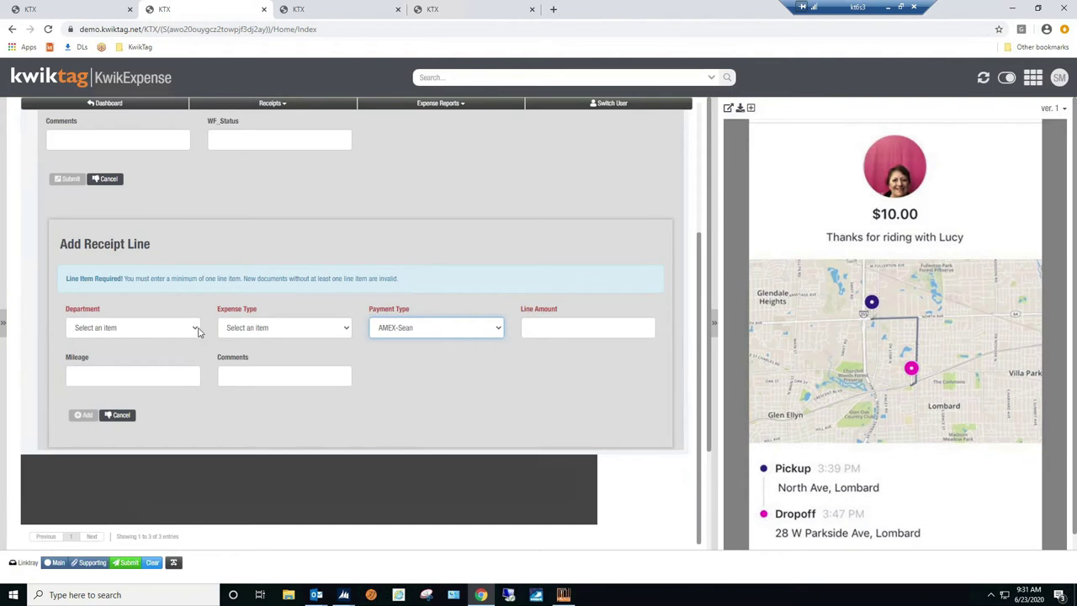
{"action": "left_click", "coordinate": [119, 417]}
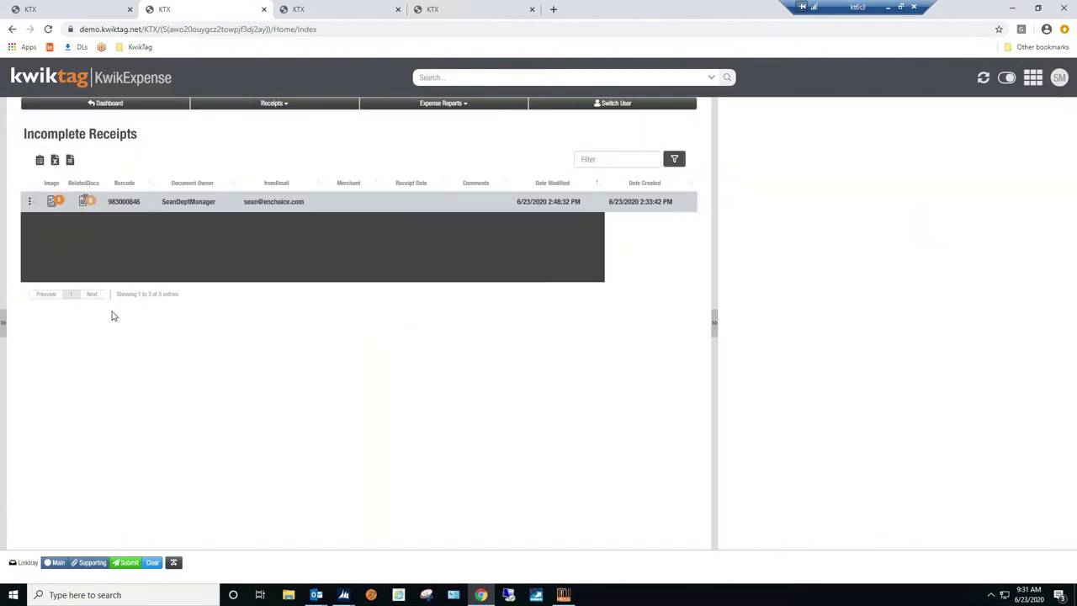
Step: Add receipt data to the remaining incomplete receipt with the manager's AMEX payment type, linking it to the 06/28/2020 charge of 10
{"action": "left_click", "coordinate": [31, 204]}
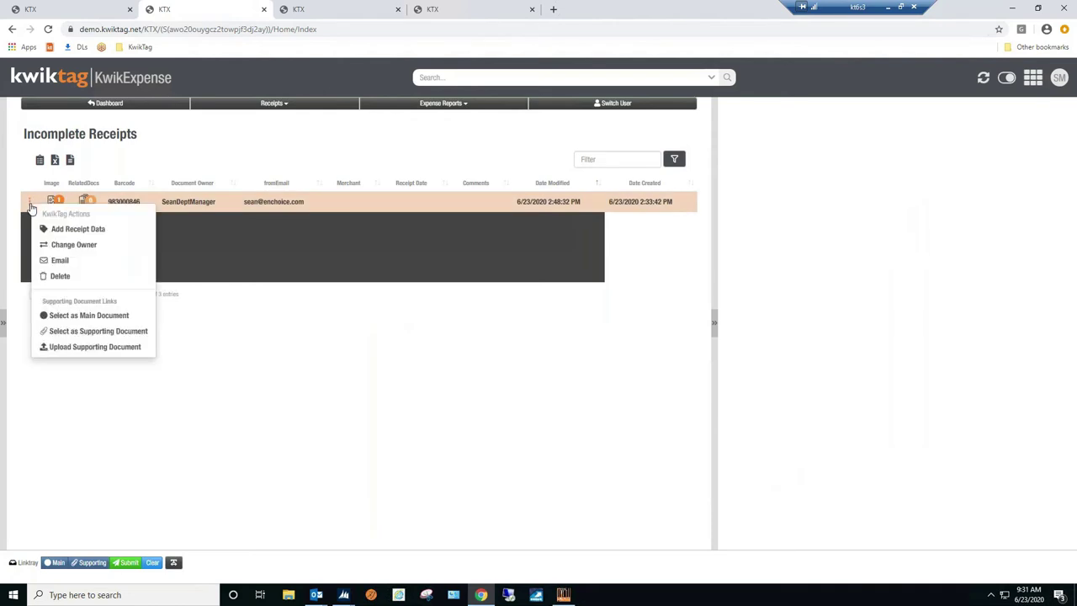
{"action": "left_click", "coordinate": [88, 232]}
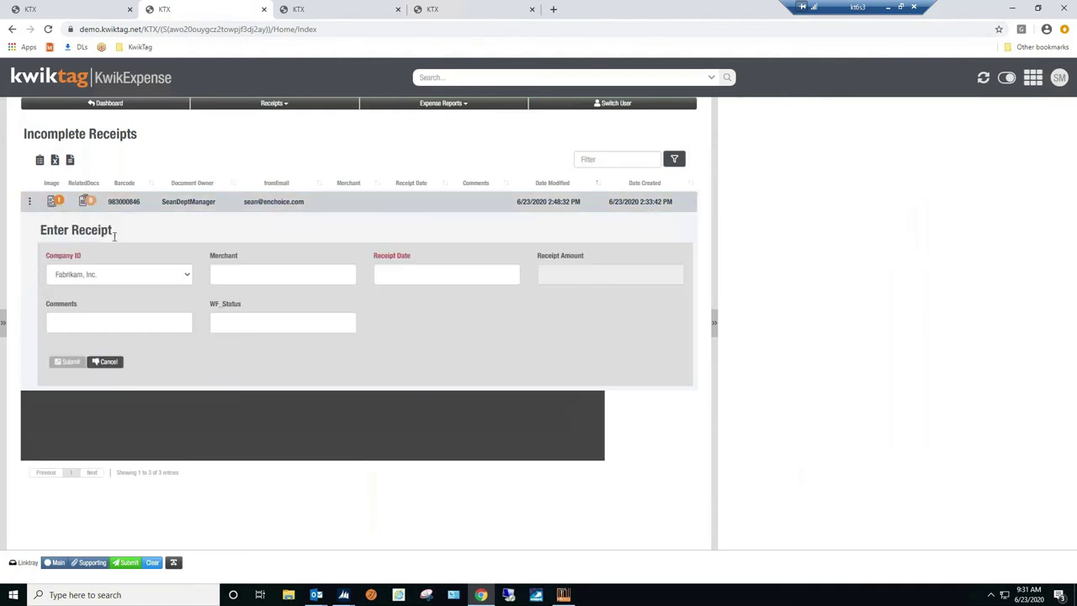
{"action": "left_click", "coordinate": [497, 513]}
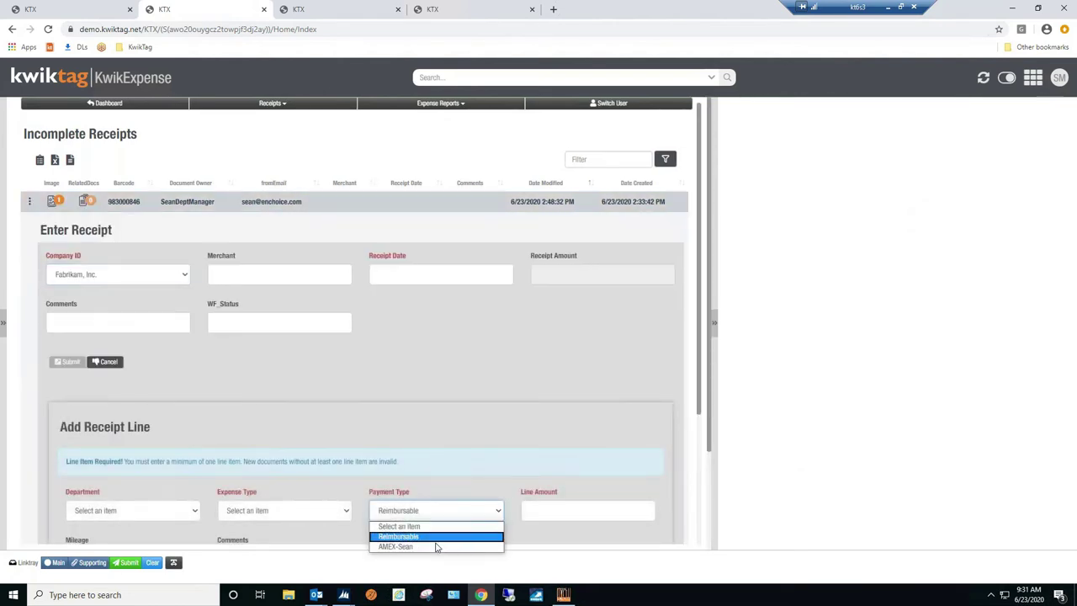
{"action": "left_click", "coordinate": [434, 545]}
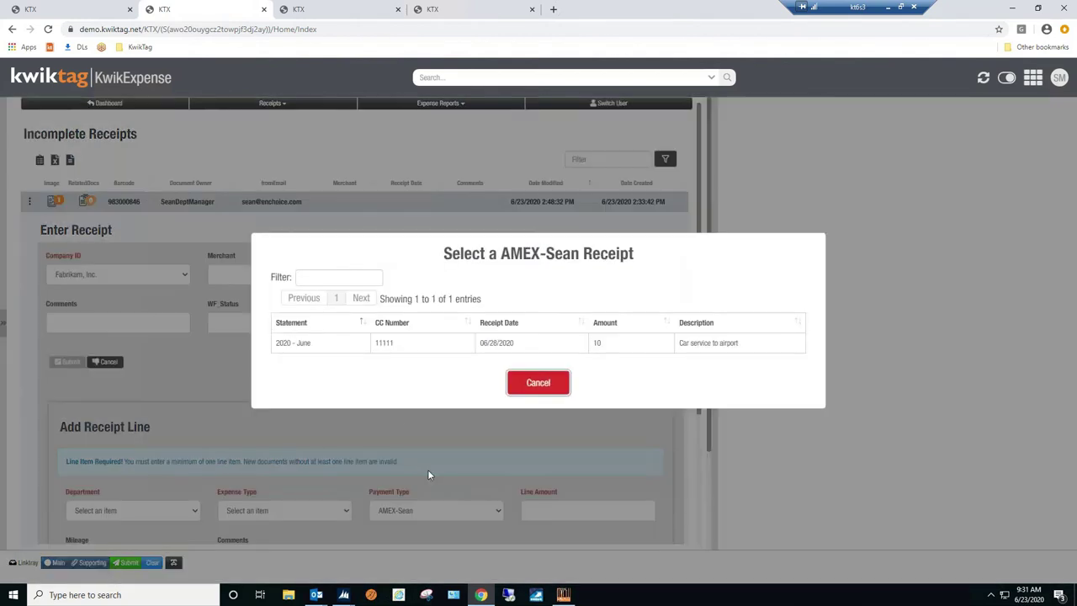
{"action": "left_click", "coordinate": [451, 344]}
Step: Add the car service receipt line with department Sales and expense type Travel, and submit the receipt
{"action": "scroll", "coordinate": [389, 423], "scroll_direction": "down", "scroll_amount": 1}
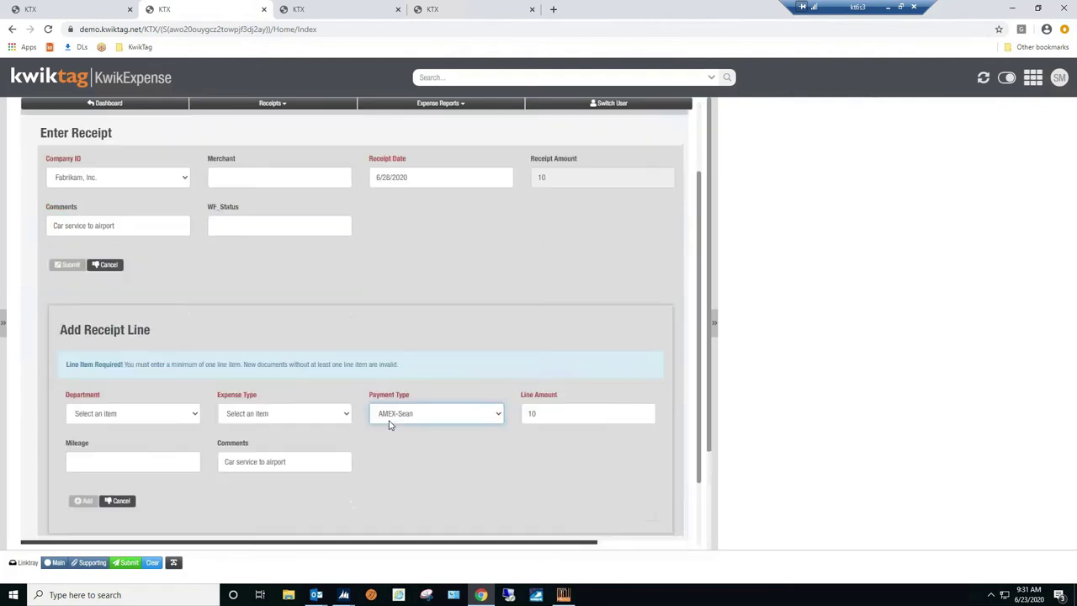
{"action": "scroll", "coordinate": [389, 423], "scroll_direction": "down", "scroll_amount": 1}
{"action": "left_click", "coordinate": [195, 330]}
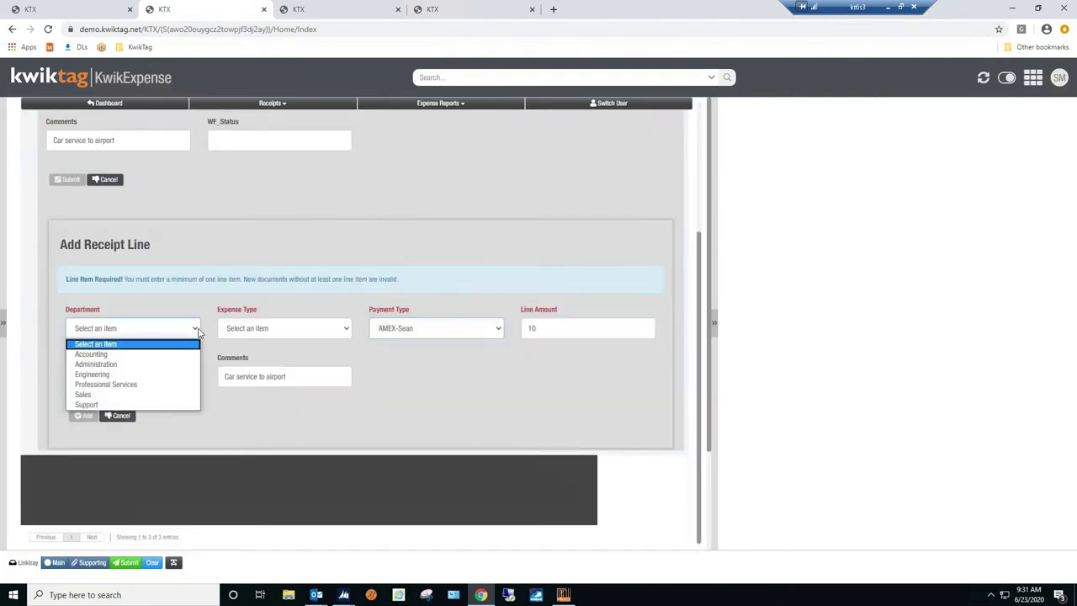
{"action": "left_click", "coordinate": [93, 395]}
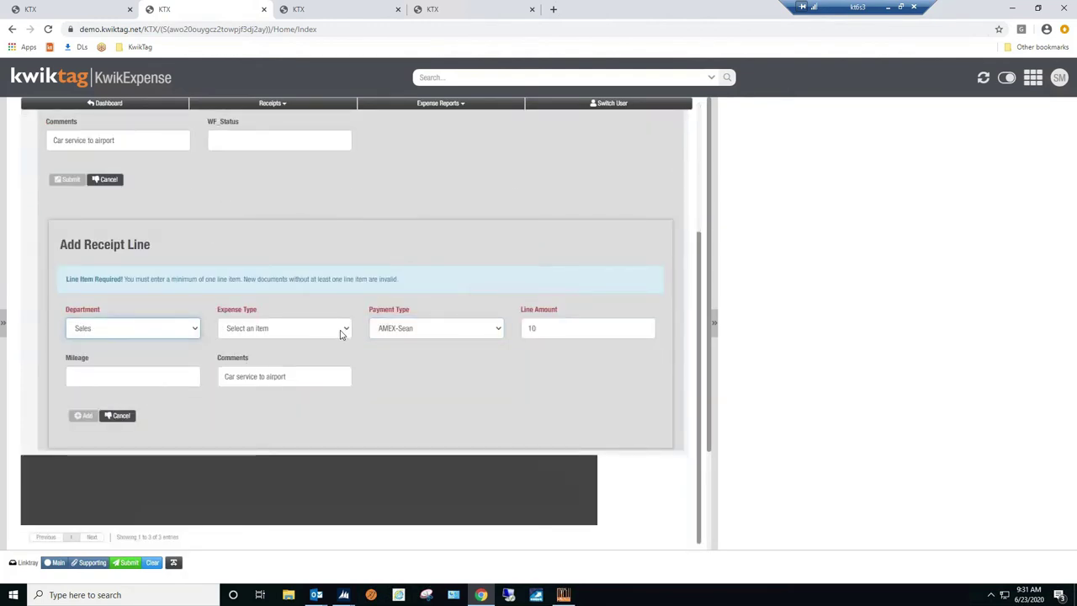
{"action": "left_click", "coordinate": [347, 329]}
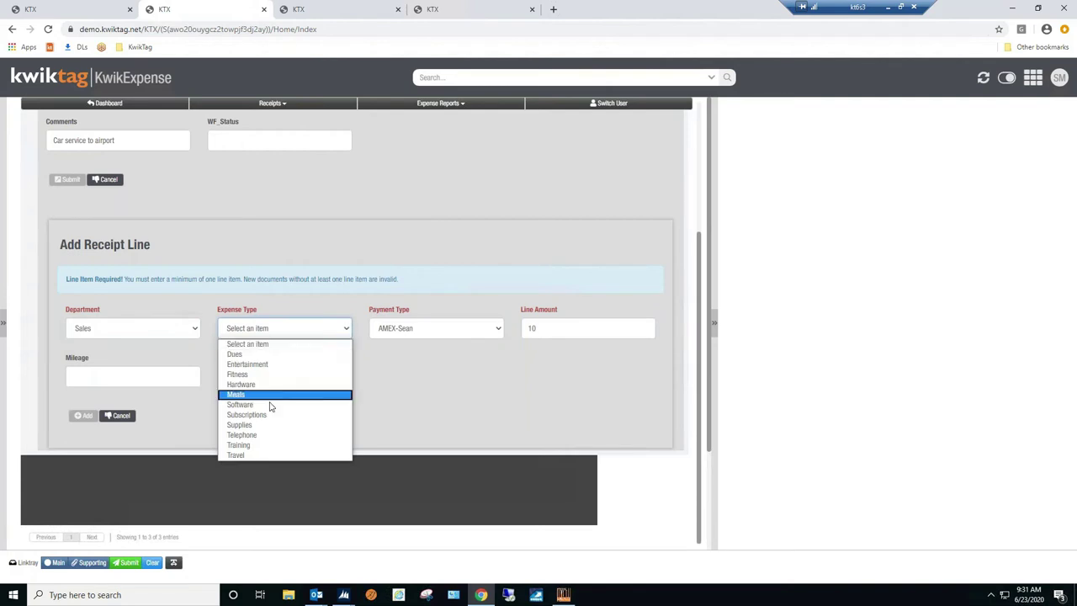
{"action": "left_click", "coordinate": [254, 454]}
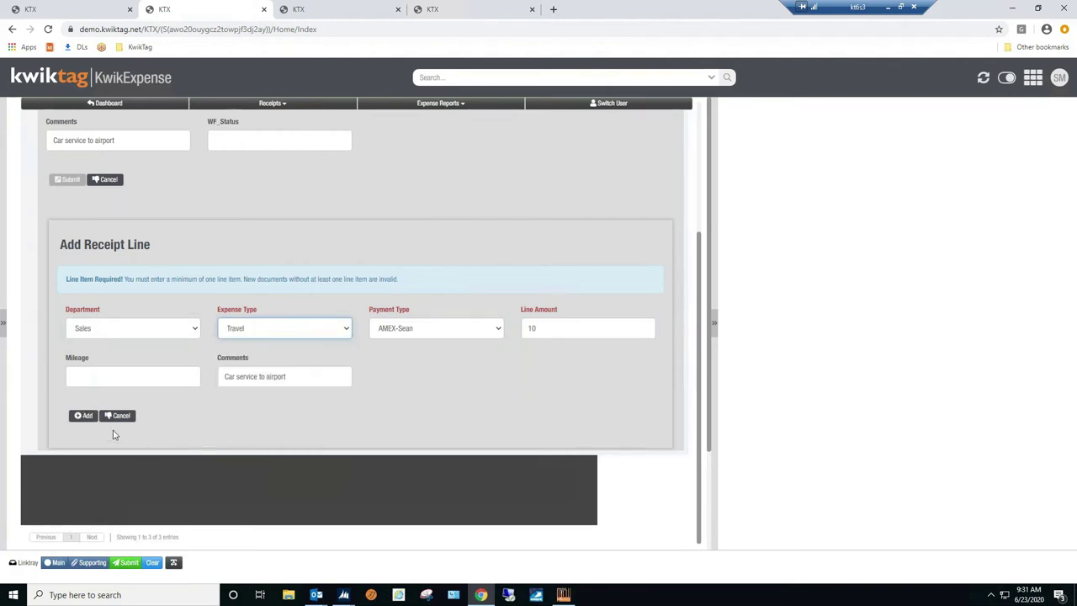
{"action": "left_click", "coordinate": [80, 416]}
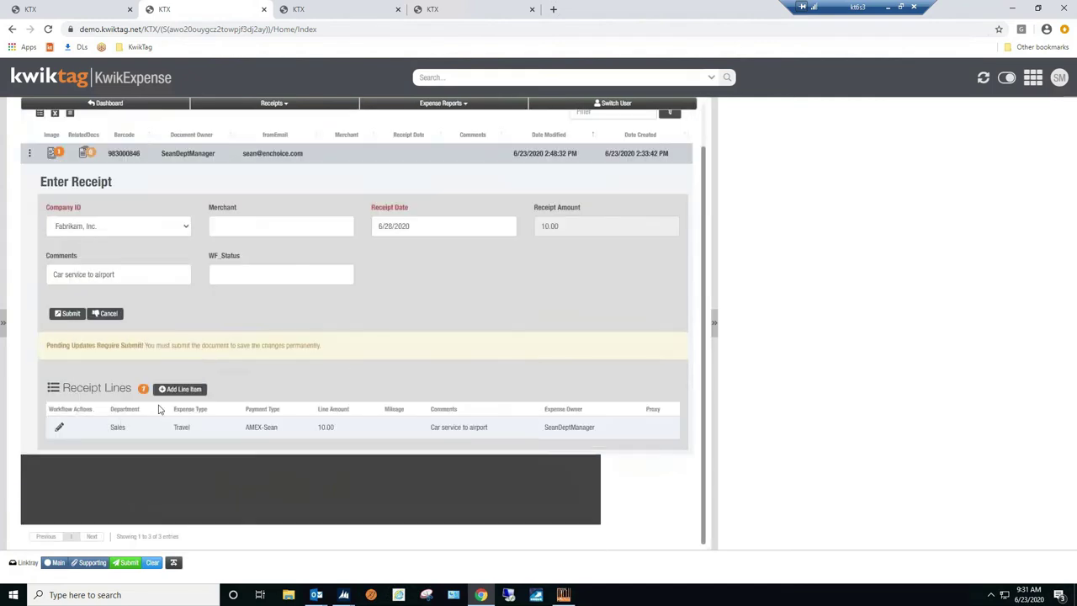
{"action": "left_click", "coordinate": [69, 314]}
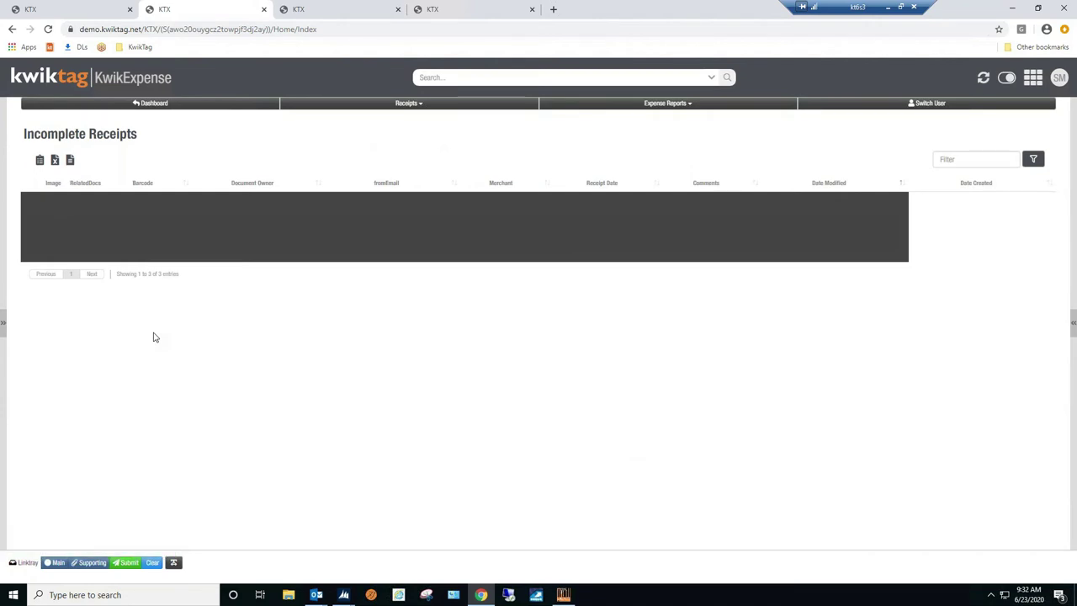
Step: Return to the dashboard and open the manager's AMEX expense report pending submission to check its details and available actions
{"action": "left_click", "coordinate": [154, 108]}
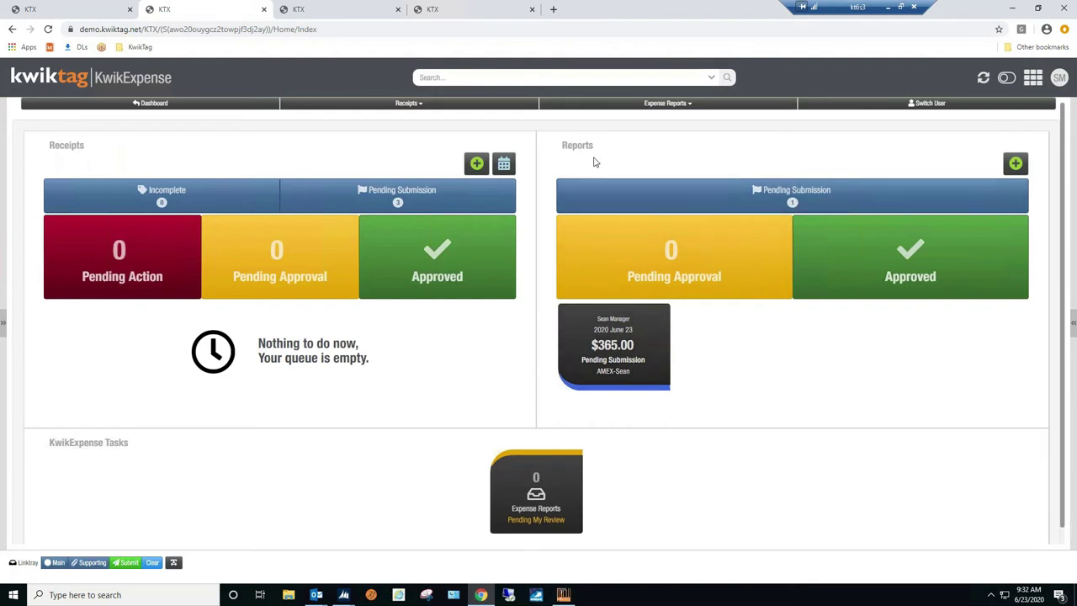
{"action": "left_click_drag", "start_coordinate": [602, 149], "coordinate": [554, 154]}
{"action": "left_click", "coordinate": [618, 355]}
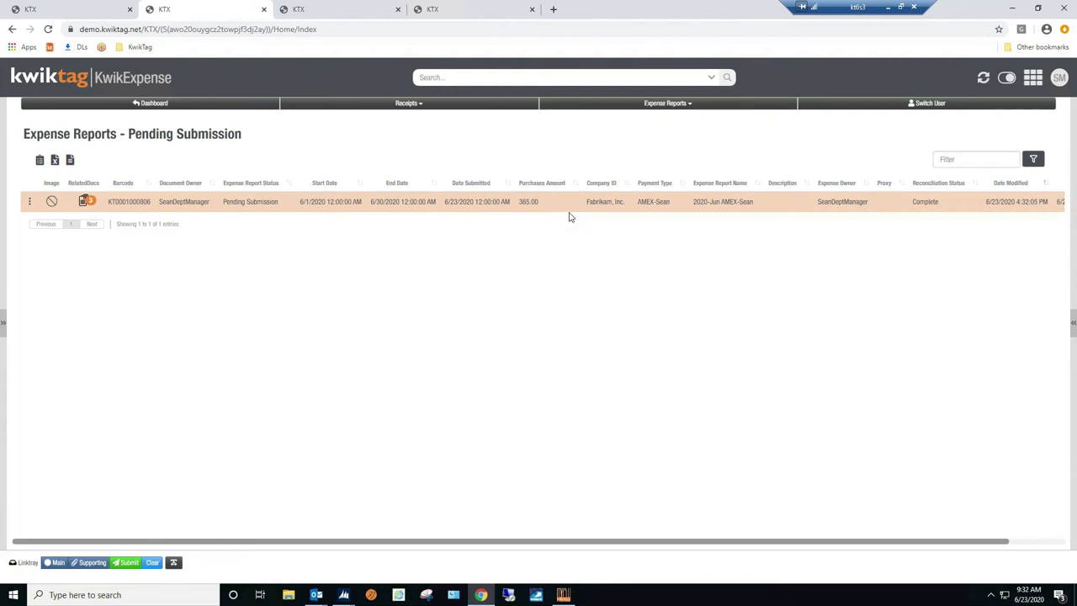
{"action": "left_click", "coordinate": [808, 203]}
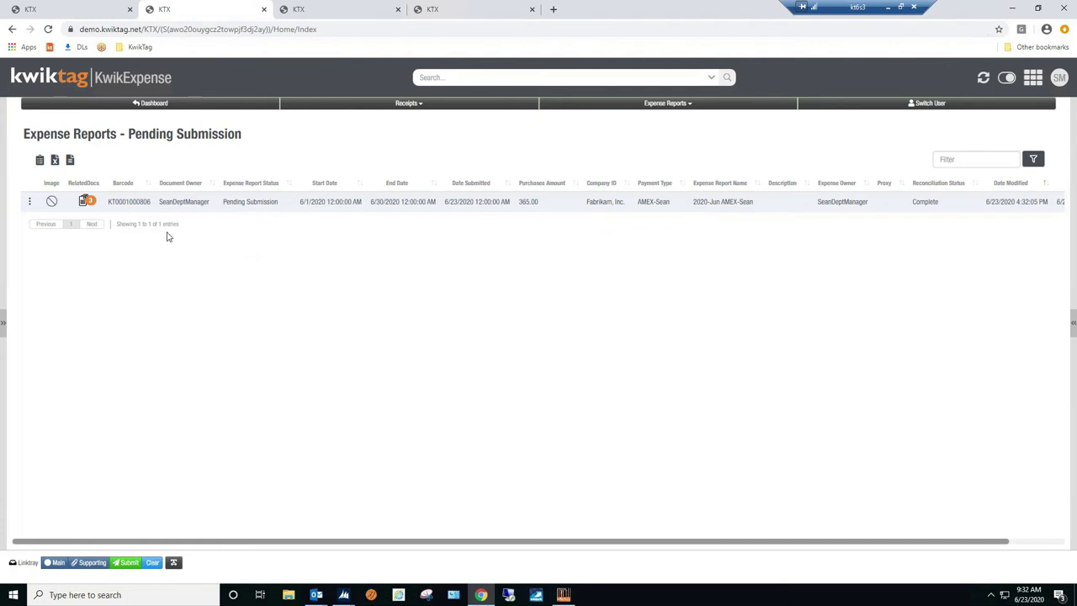
{"action": "left_click", "coordinate": [41, 211]}
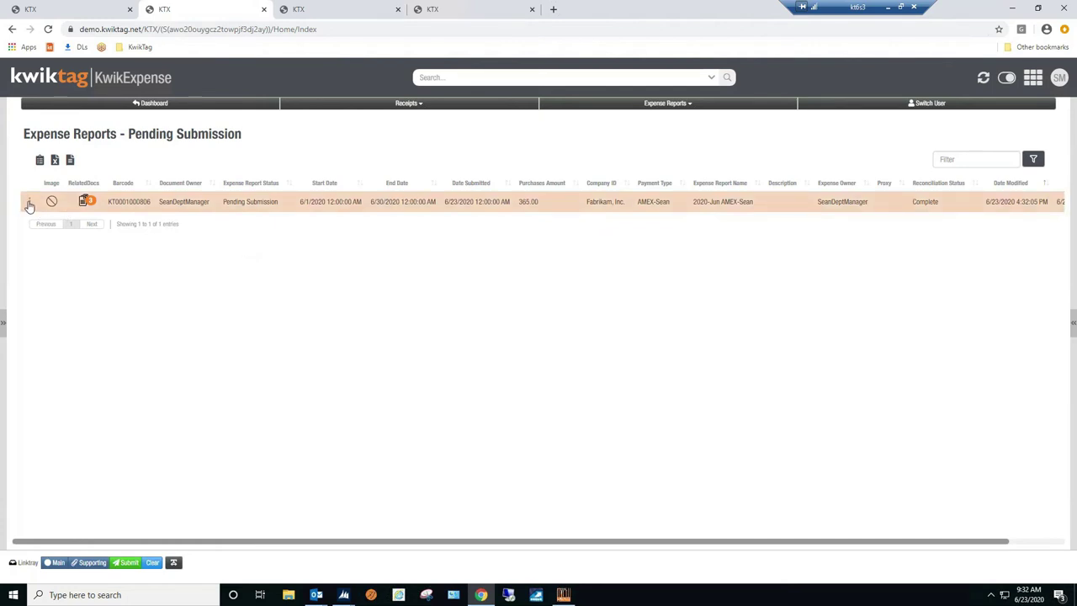
{"action": "left_click", "coordinate": [29, 205]}
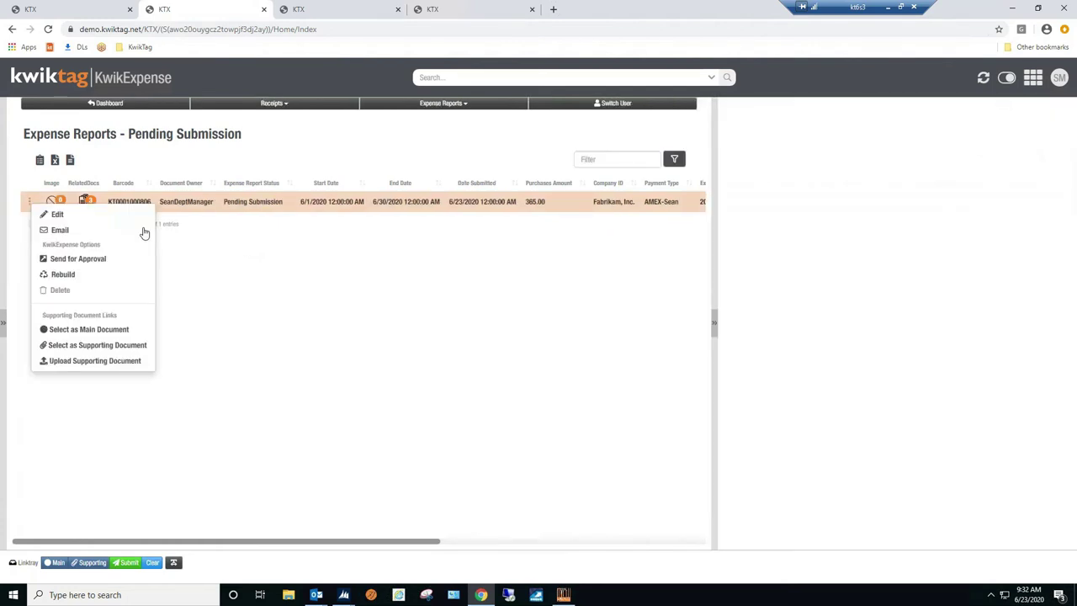
{"action": "left_click", "coordinate": [194, 202]}
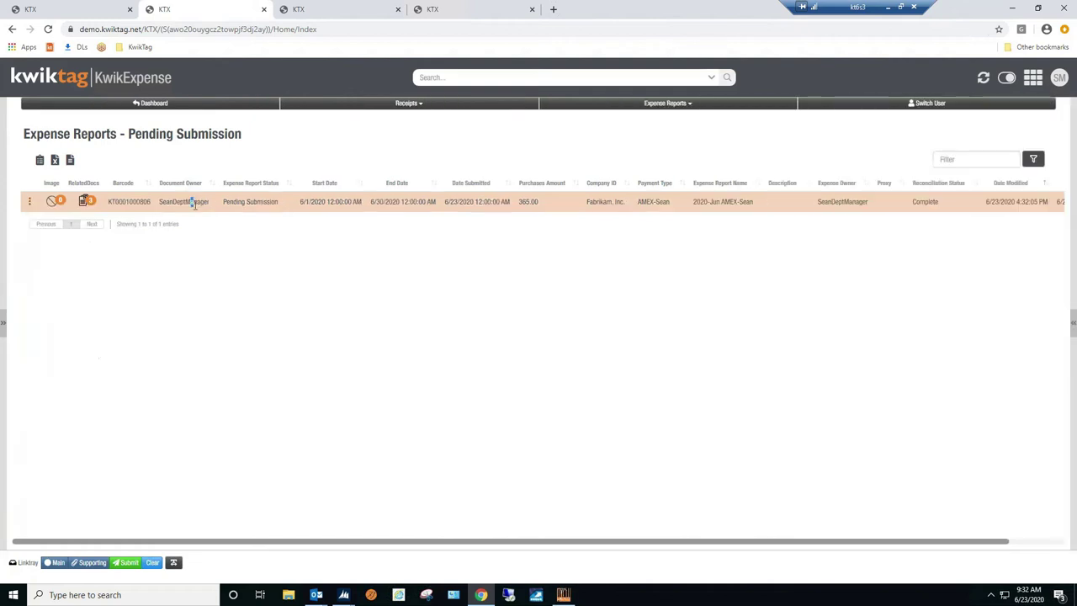
Step: Review the receipts linked to the June AMEX expense report, and send the report for approval
{"action": "left_click", "coordinate": [87, 203]}
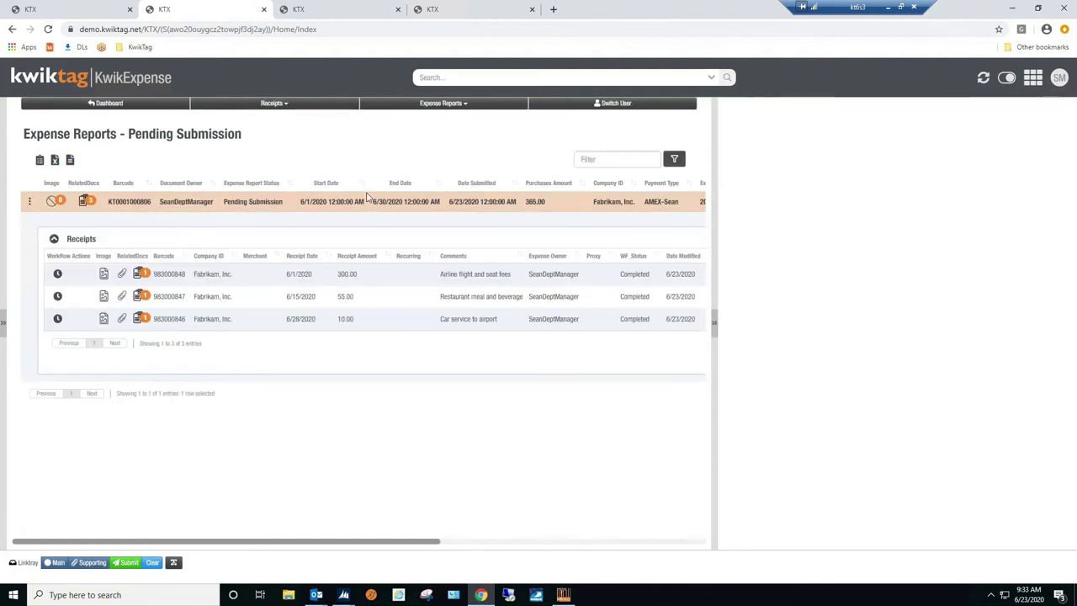
{"action": "left_click", "coordinate": [570, 200]}
{"action": "left_click", "coordinate": [249, 274]}
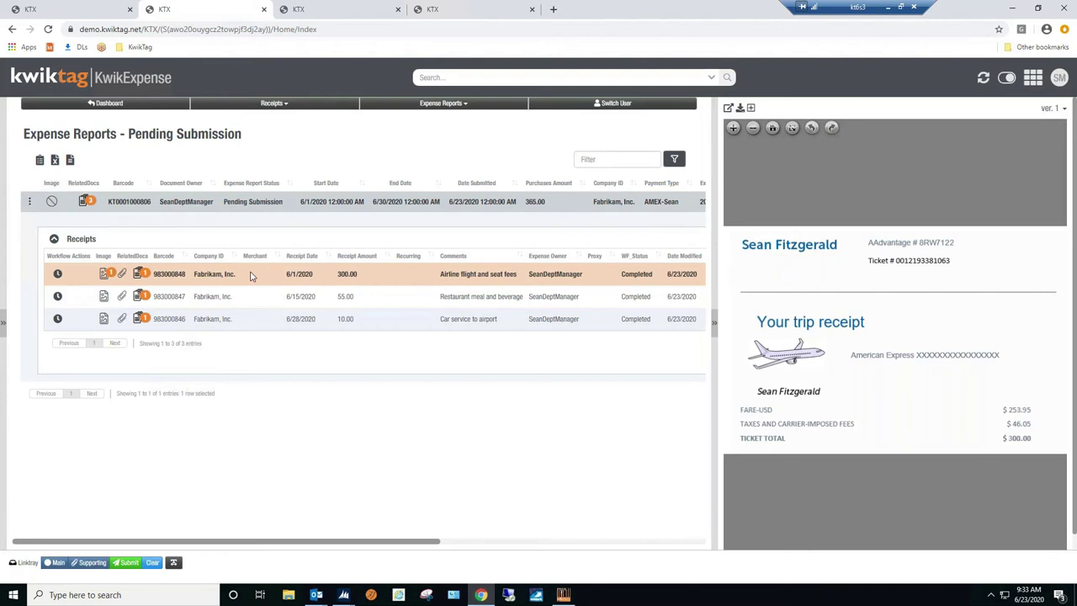
{"action": "left_click", "coordinate": [246, 301]}
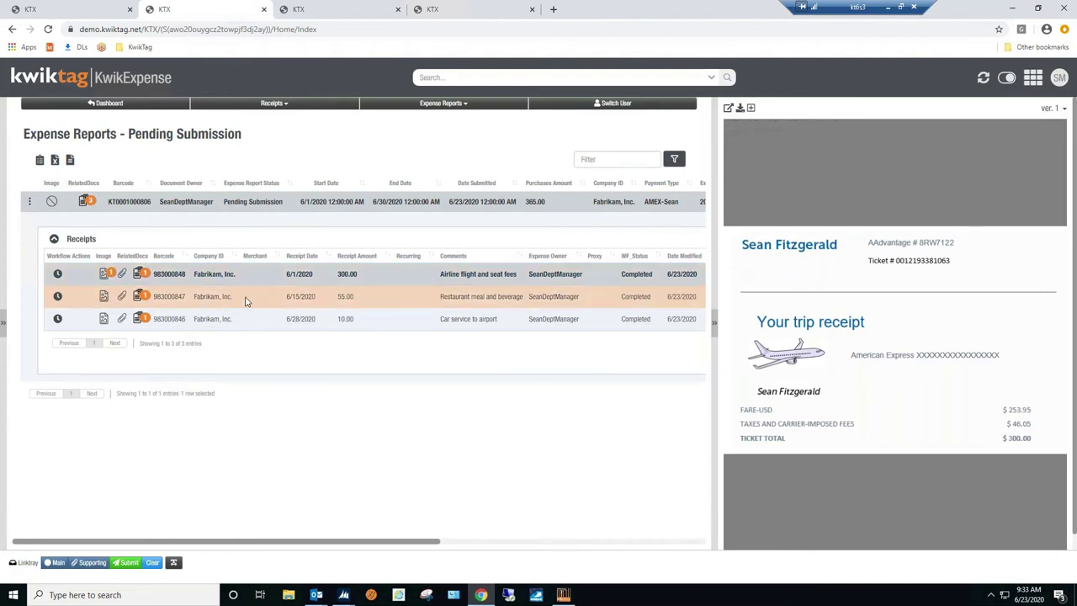
{"action": "left_click", "coordinate": [249, 323]}
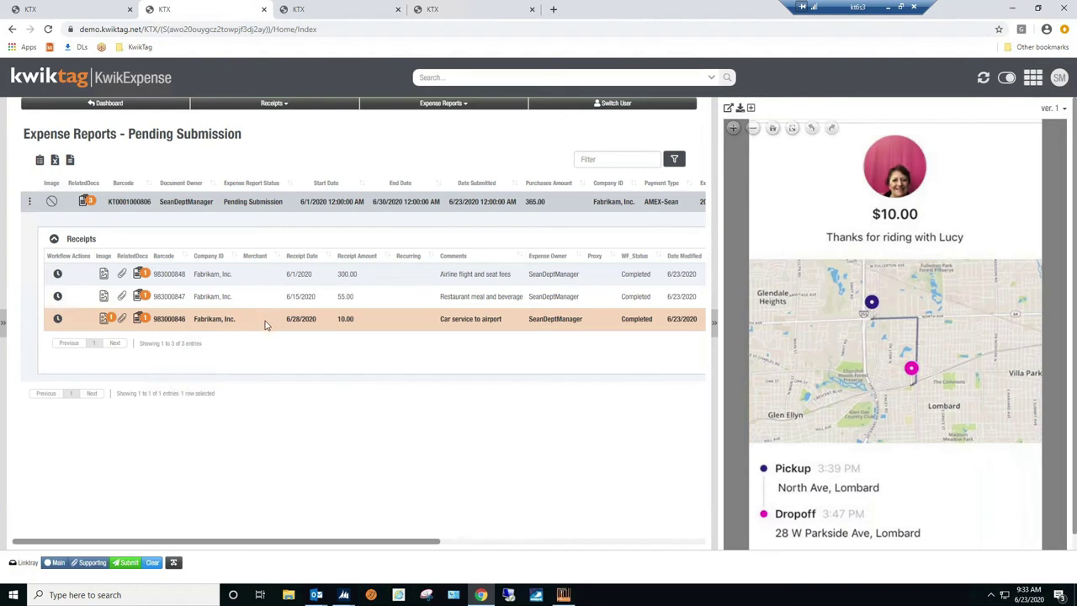
{"action": "left_click", "coordinate": [32, 204]}
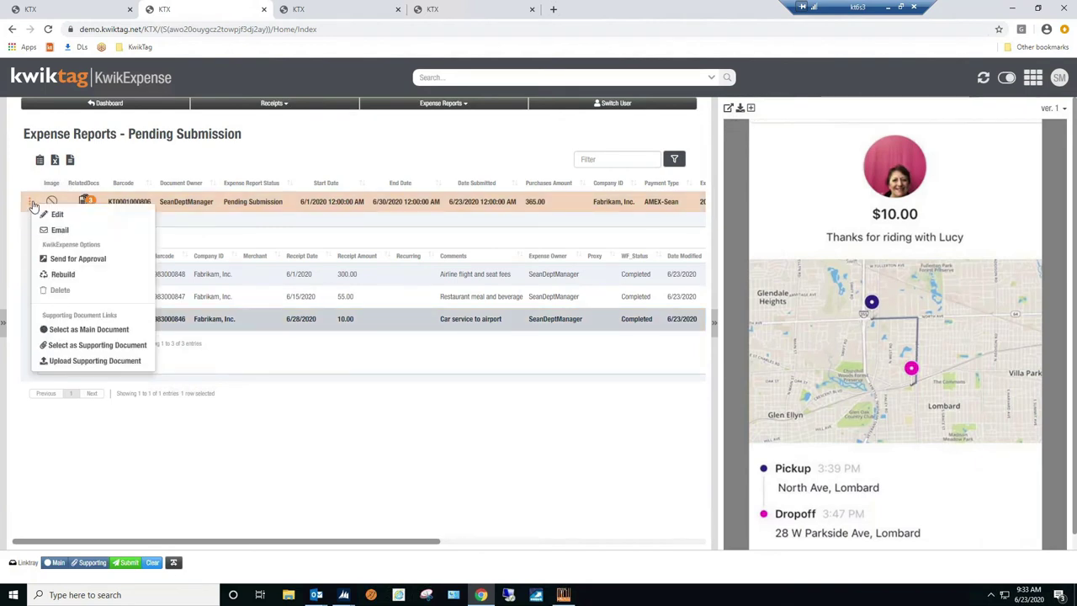
{"action": "left_click", "coordinate": [93, 262]}
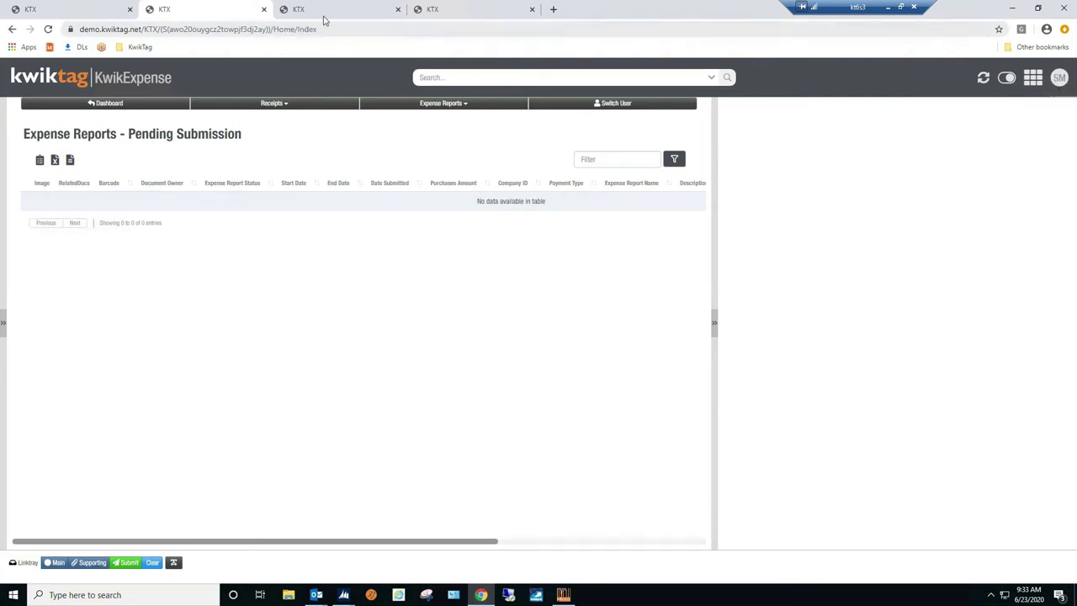
Step: Switch to the approver's KwikExpense session, refresh the dashboard, and open the expense reports pending review
{"action": "left_click", "coordinate": [329, 12]}
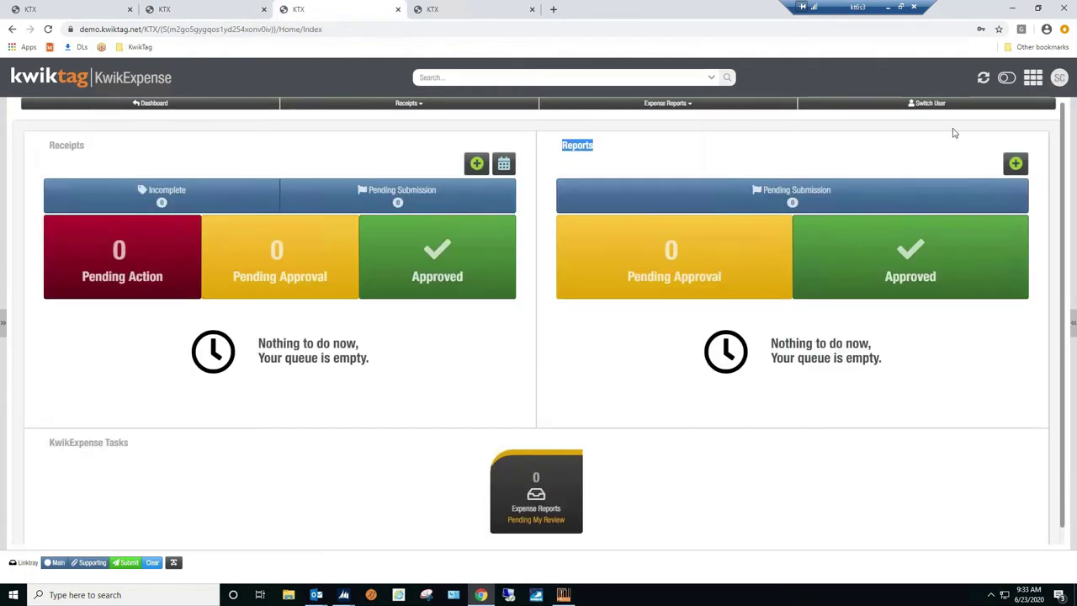
{"action": "left_click", "coordinate": [984, 80]}
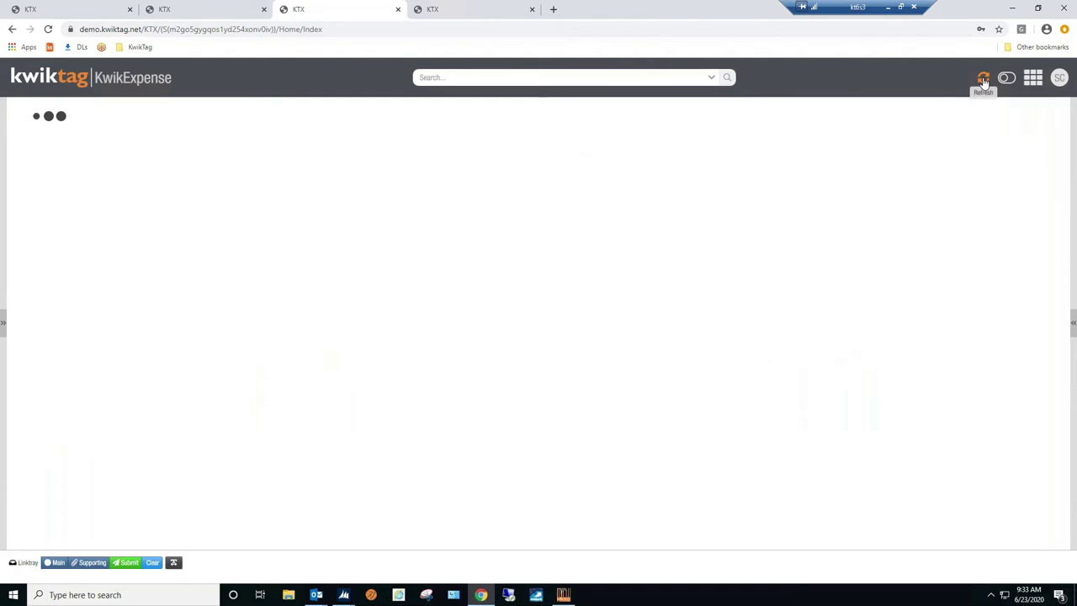
{"action": "scroll", "coordinate": [605, 458], "scroll_direction": "down", "scroll_amount": 1}
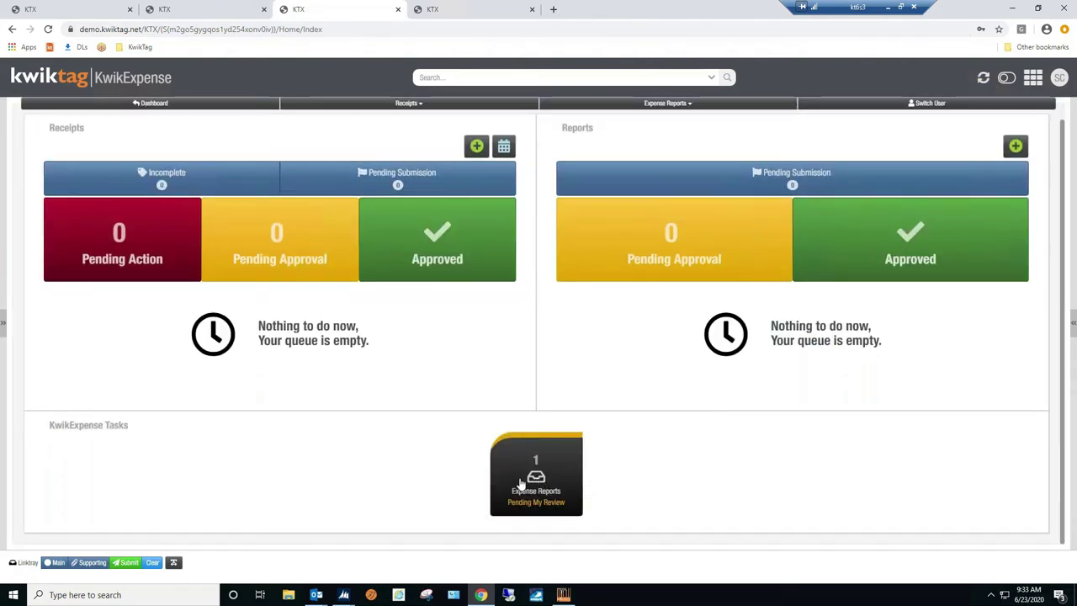
{"action": "left_click", "coordinate": [520, 483]}
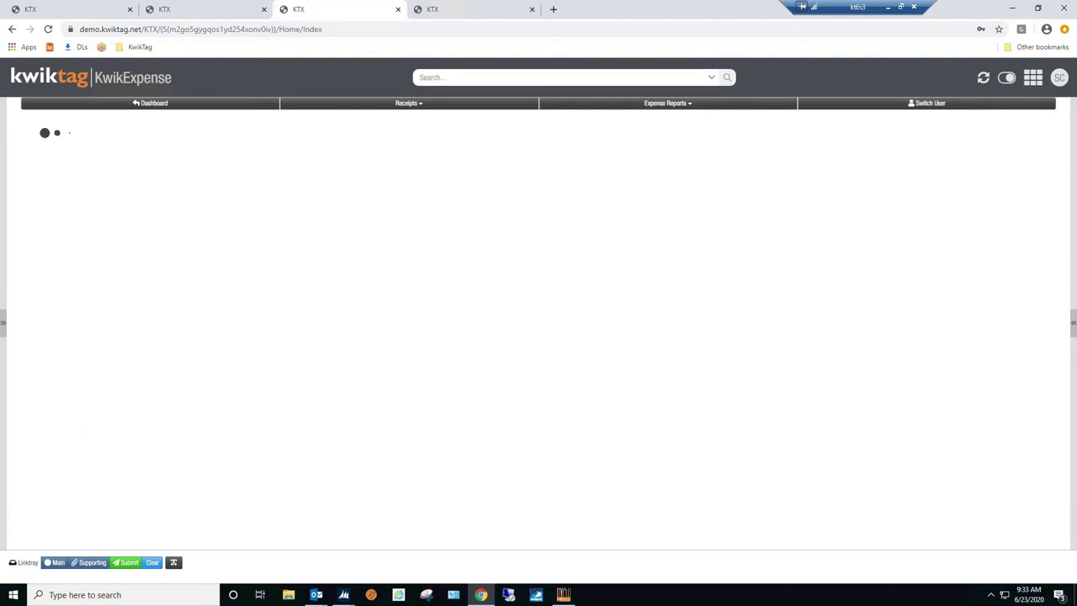
Step: Switch to Outlook and open the new "KwikExpense Workflow - Approval Required" email in its own window
{"action": "left_click", "coordinate": [316, 594]}
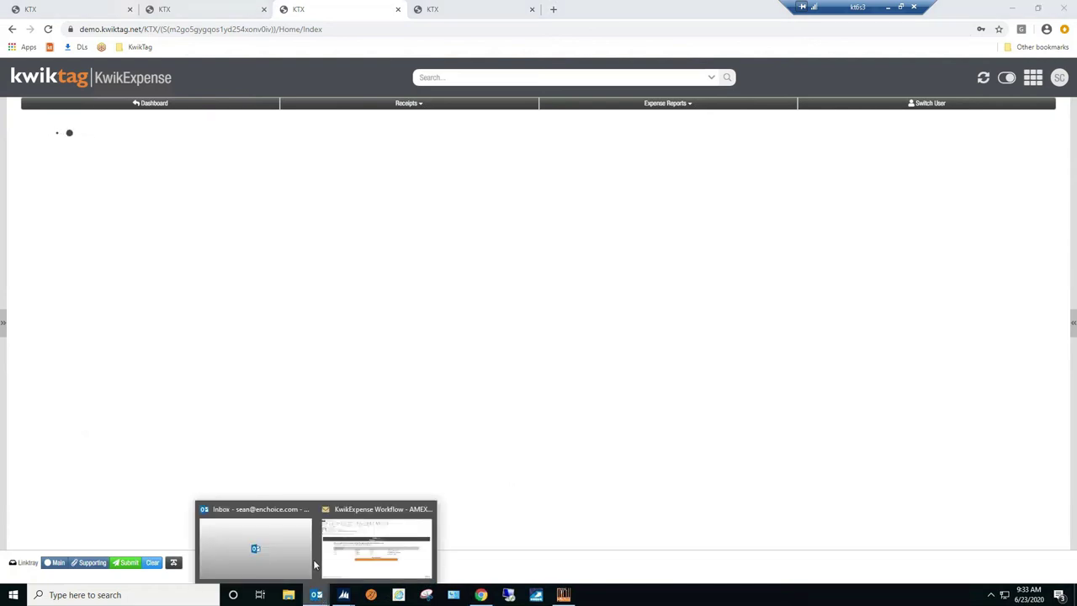
{"action": "left_click", "coordinate": [296, 553]}
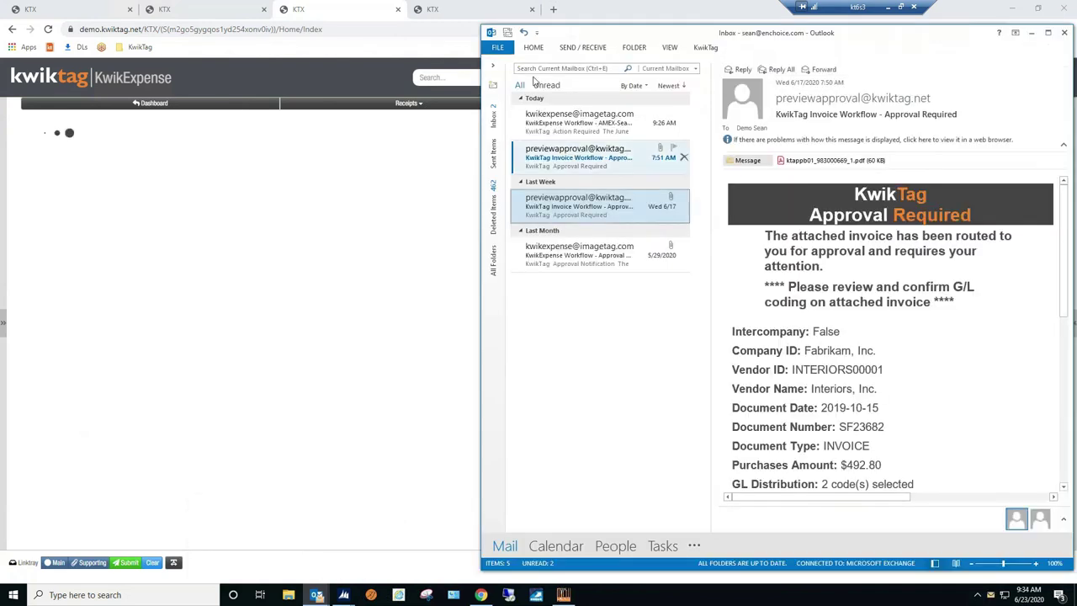
{"action": "left_click", "coordinate": [579, 118]}
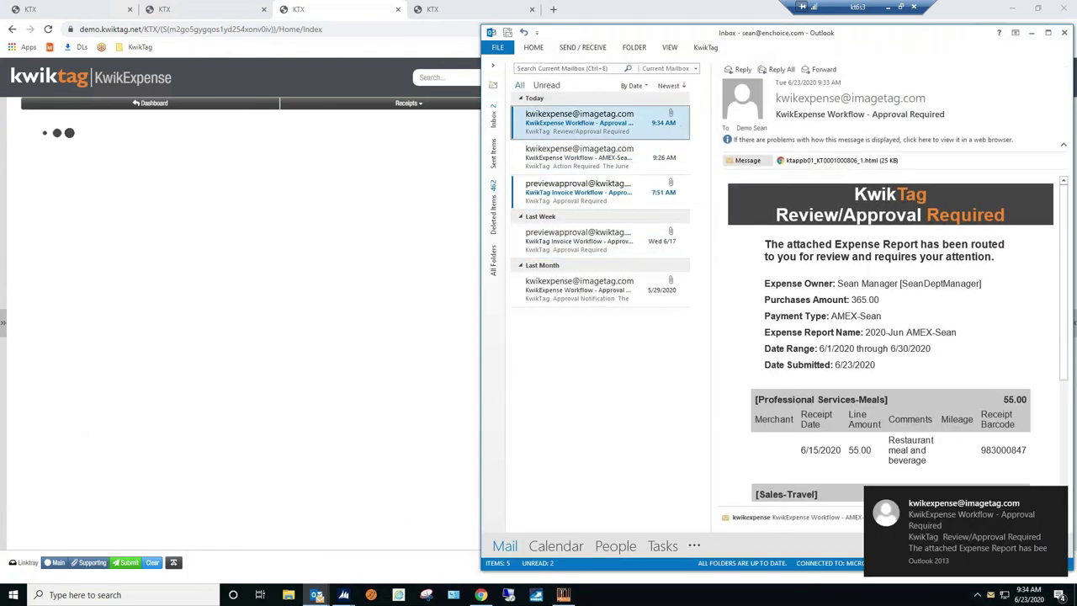
{"action": "scroll", "coordinate": [890, 336], "scroll_direction": "down", "scroll_amount": 5}
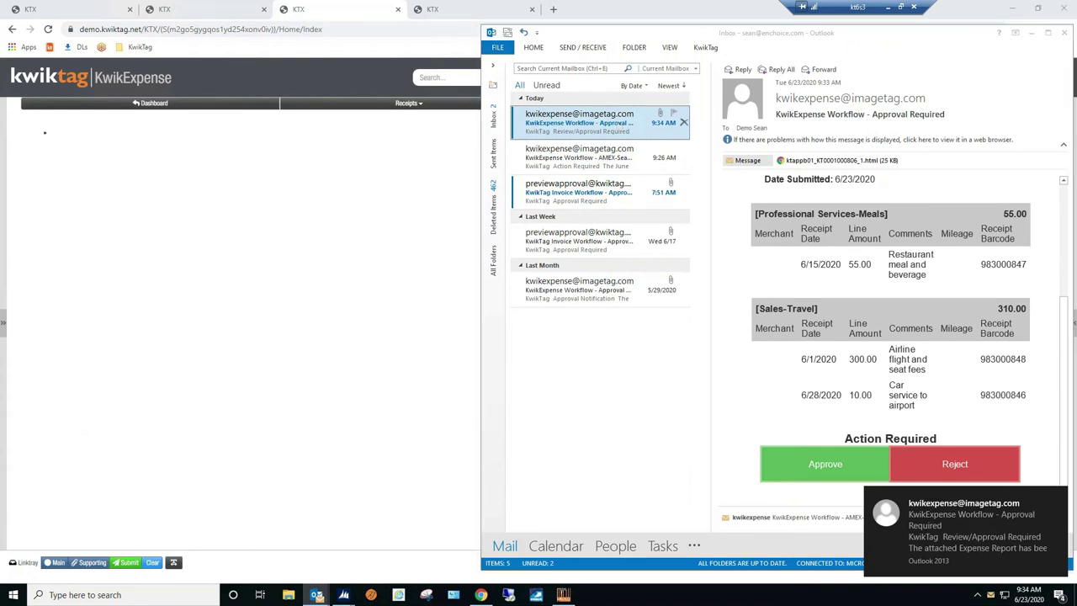
{"action": "double_click", "coordinate": [579, 119]}
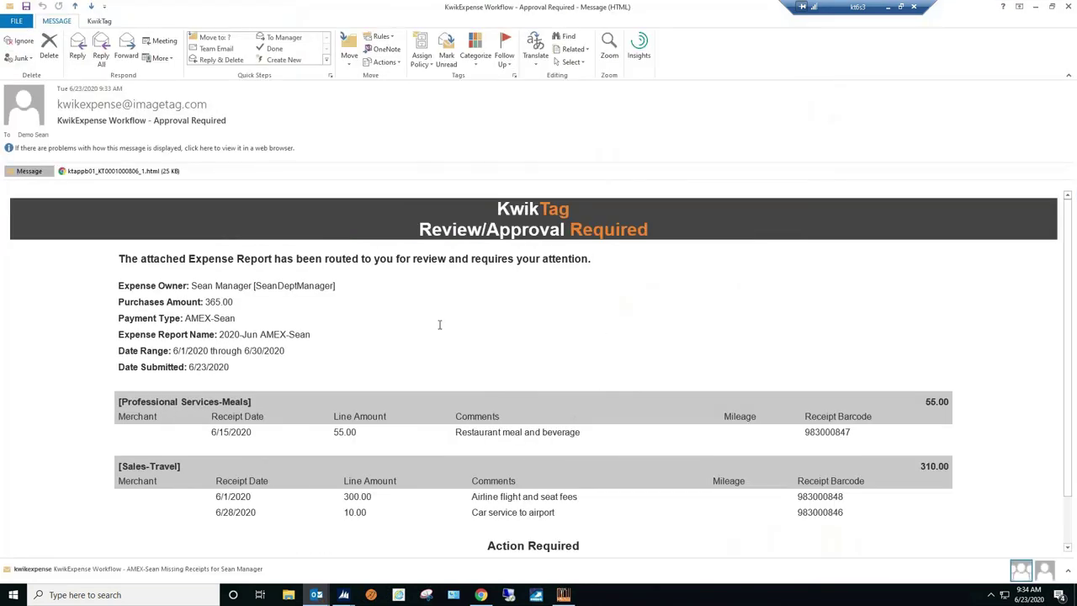
Step: Examine the expense owner, report details, receipt lines and approval actions in the approval email
{"action": "scroll", "coordinate": [439, 325], "scroll_direction": "down", "scroll_amount": 1}
{"action": "left_click_drag", "start_coordinate": [120, 227], "coordinate": [619, 225]}
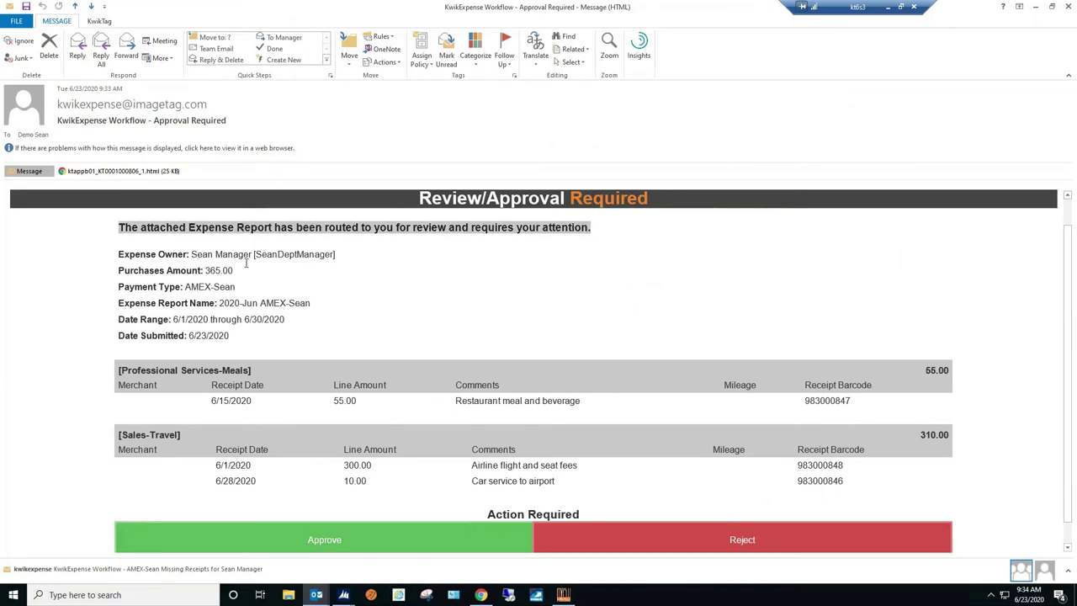
{"action": "left_click", "coordinate": [204, 254]}
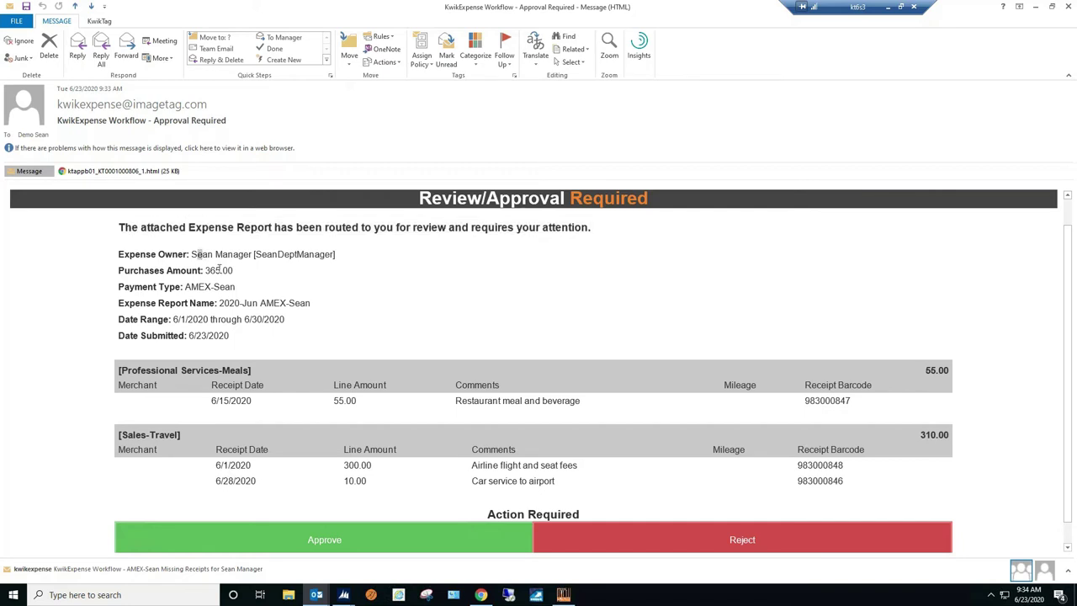
{"action": "scroll", "coordinate": [279, 291], "scroll_direction": "down", "scroll_amount": 1}
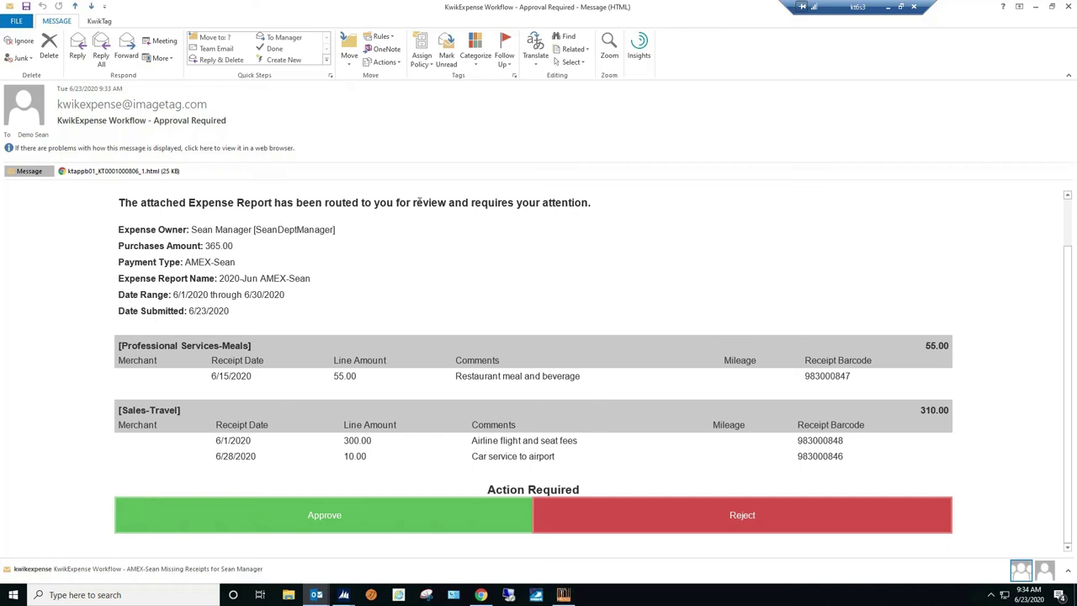
Step: Open the approval email's HTML report attachment, expand the Sales travel line, and view the airline flight receipt image in its own window
{"action": "double_click", "coordinate": [94, 173]}
{"action": "left_click", "coordinate": [498, 325]}
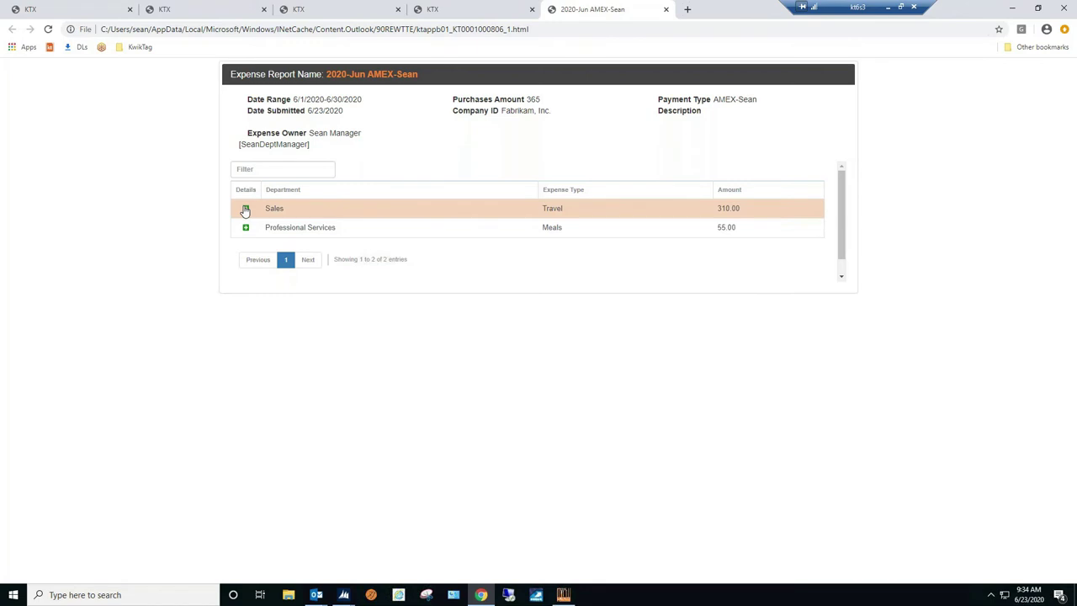
{"action": "left_click", "coordinate": [246, 209]}
{"action": "left_click", "coordinate": [252, 270]}
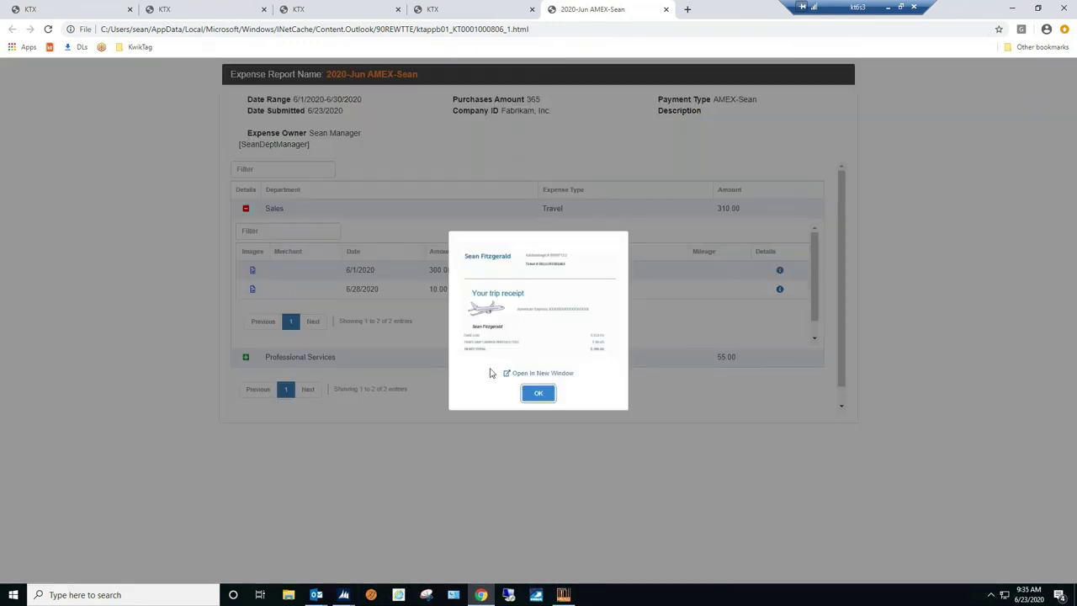
{"action": "left_click", "coordinate": [513, 373]}
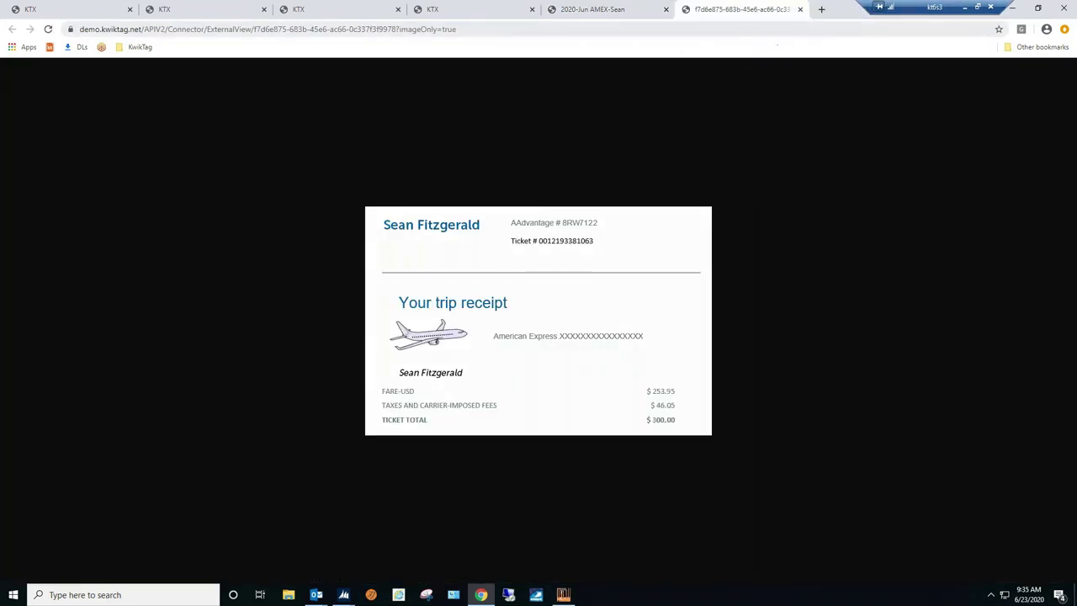
{"action": "left_click", "coordinate": [800, 9]}
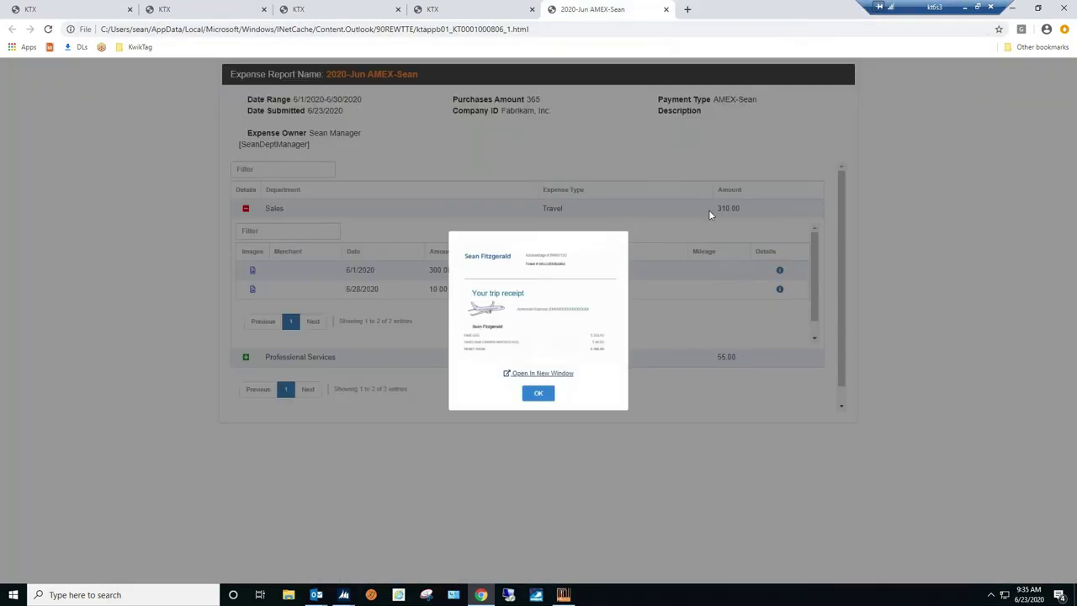
{"action": "left_click", "coordinate": [538, 392]}
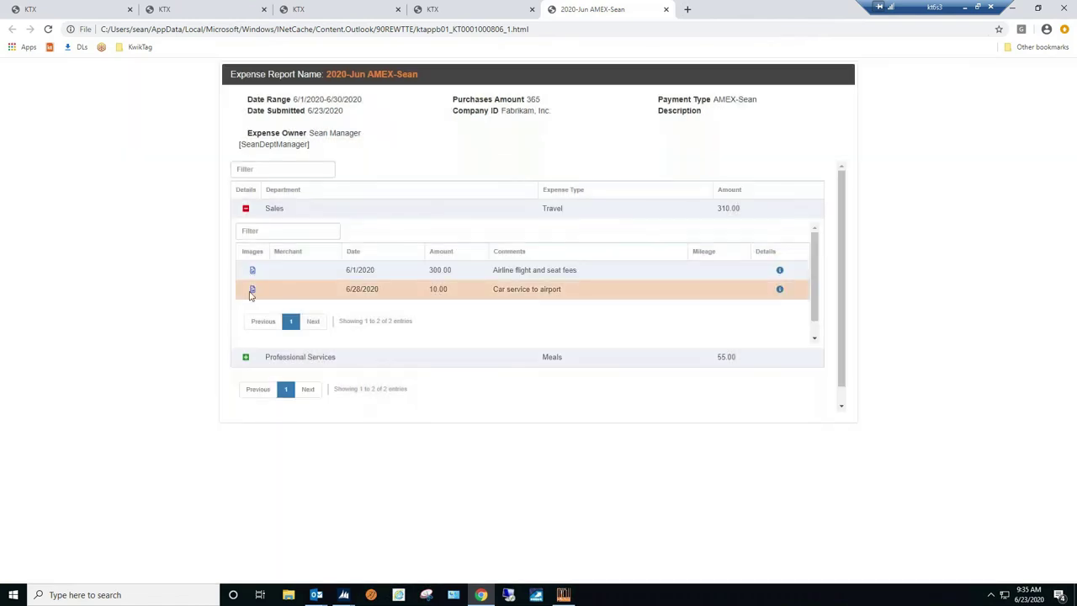
Step: View the receipt image for the car service to the airport, and close the attached expense report
{"action": "left_click", "coordinate": [251, 290]}
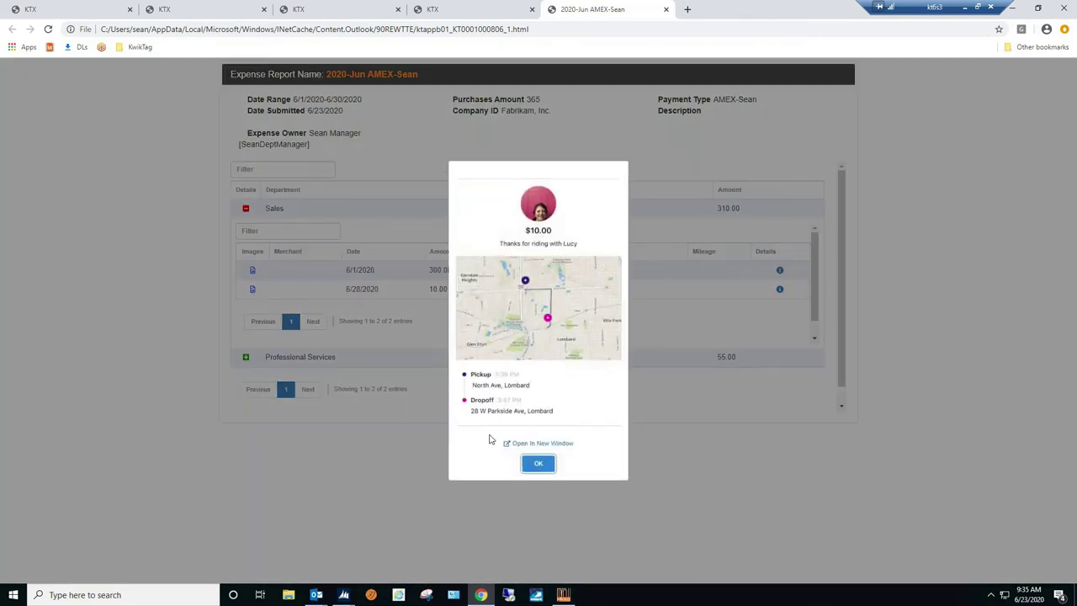
{"action": "left_click", "coordinate": [540, 465]}
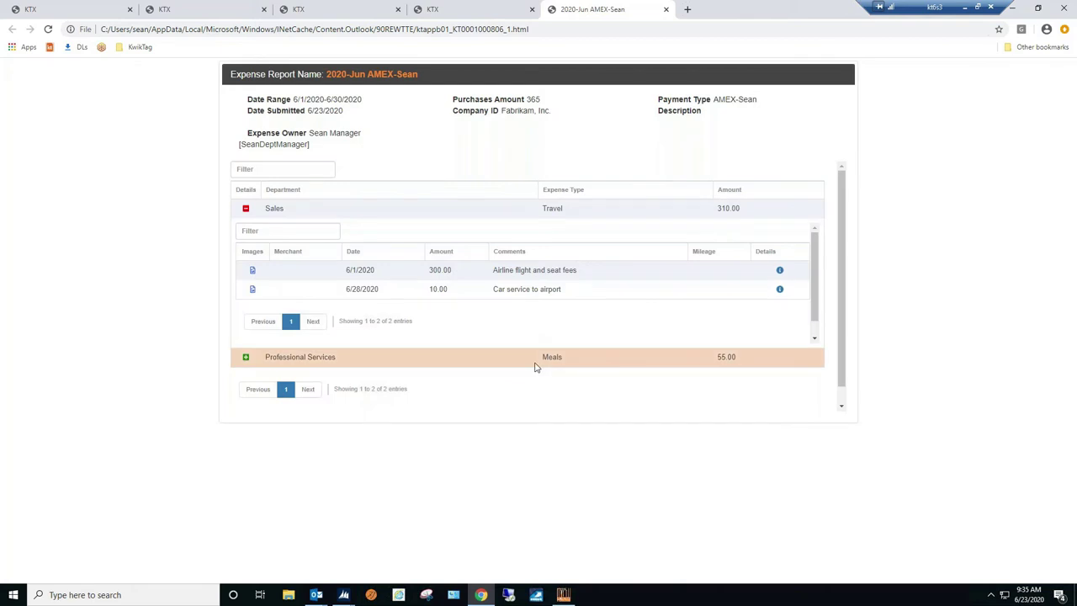
{"action": "left_click", "coordinate": [665, 10]}
Step: Switch to the approval email in Outlook, open its auto-generated approval reply, discard it unsaved, and close the email
{"action": "mouse_move", "coordinate": [316, 595]}
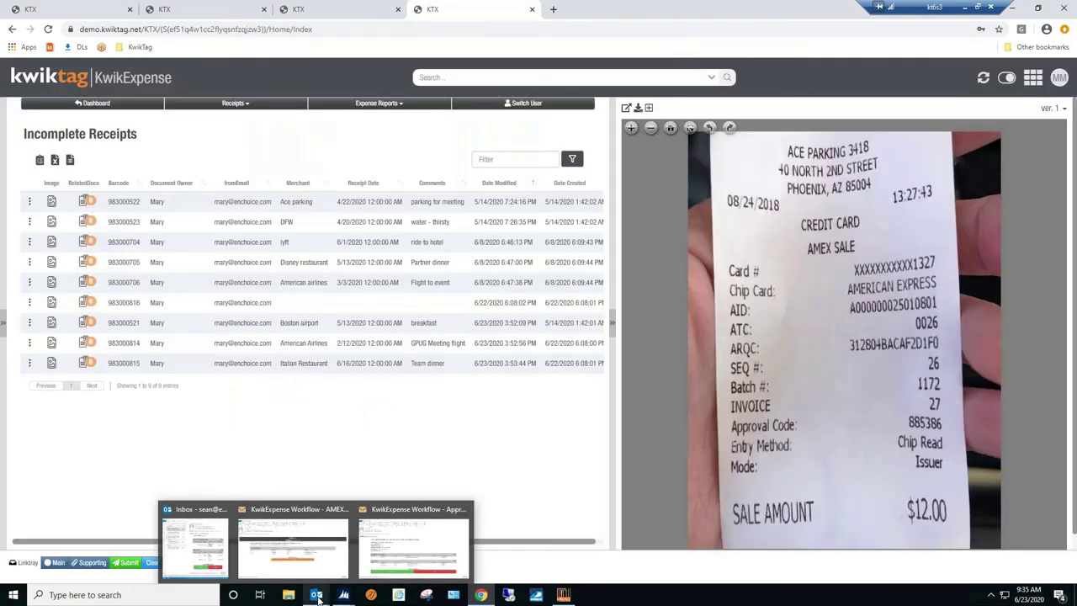
{"action": "left_click", "coordinate": [211, 560]}
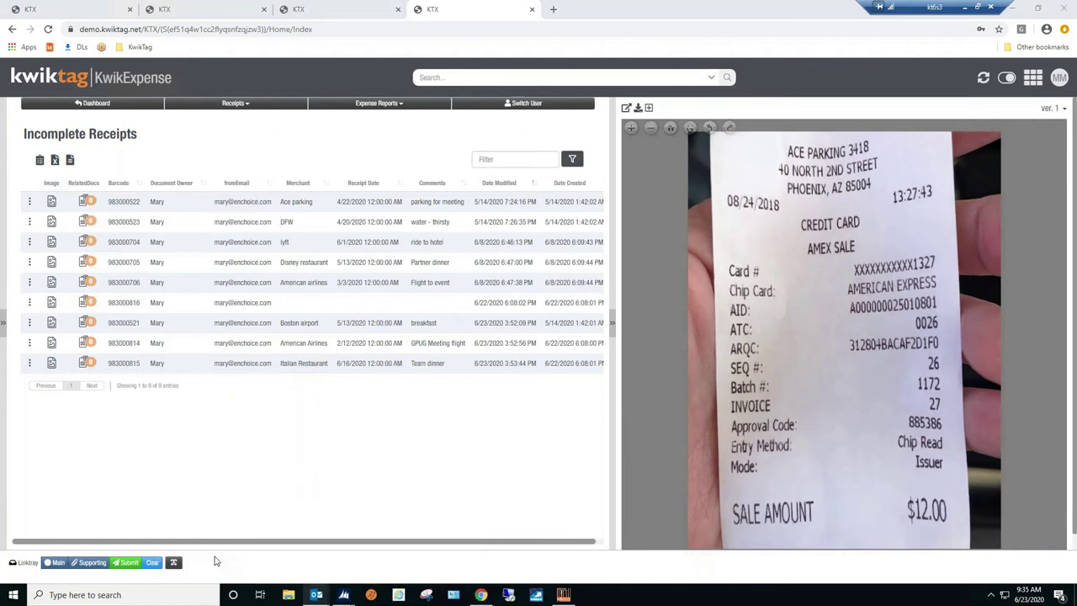
{"action": "mouse_move", "coordinate": [316, 595]}
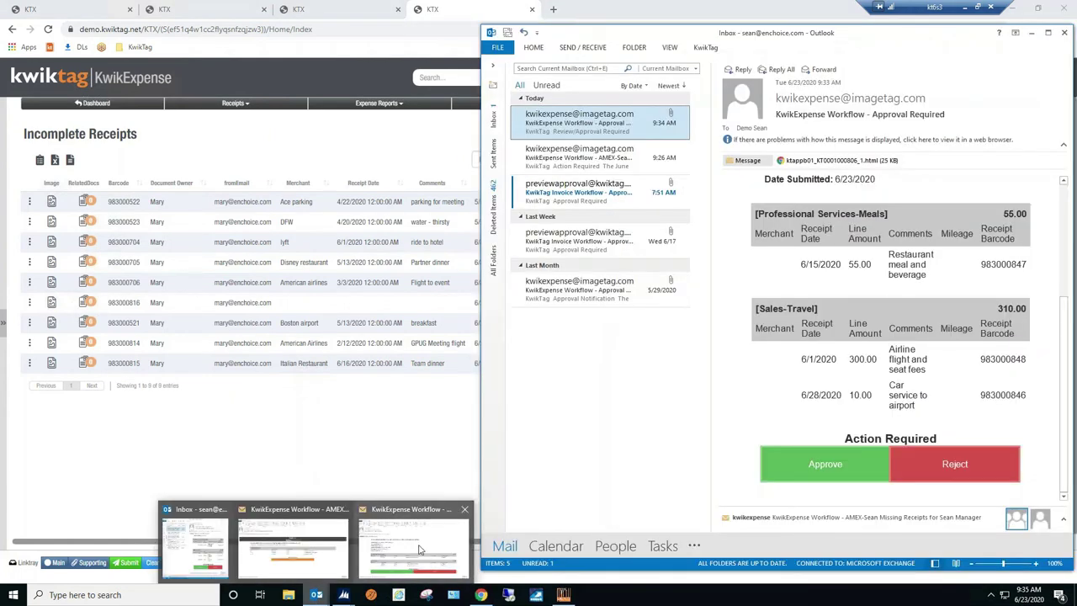
{"action": "left_click", "coordinate": [422, 549]}
{"action": "left_click", "coordinate": [330, 523]}
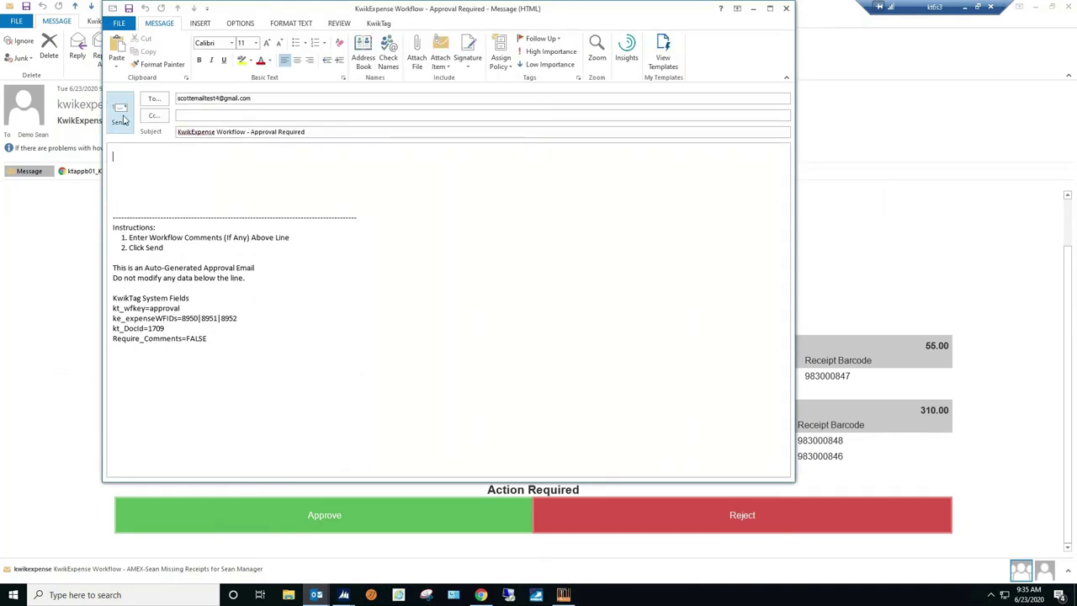
{"action": "left_click", "coordinate": [785, 8]}
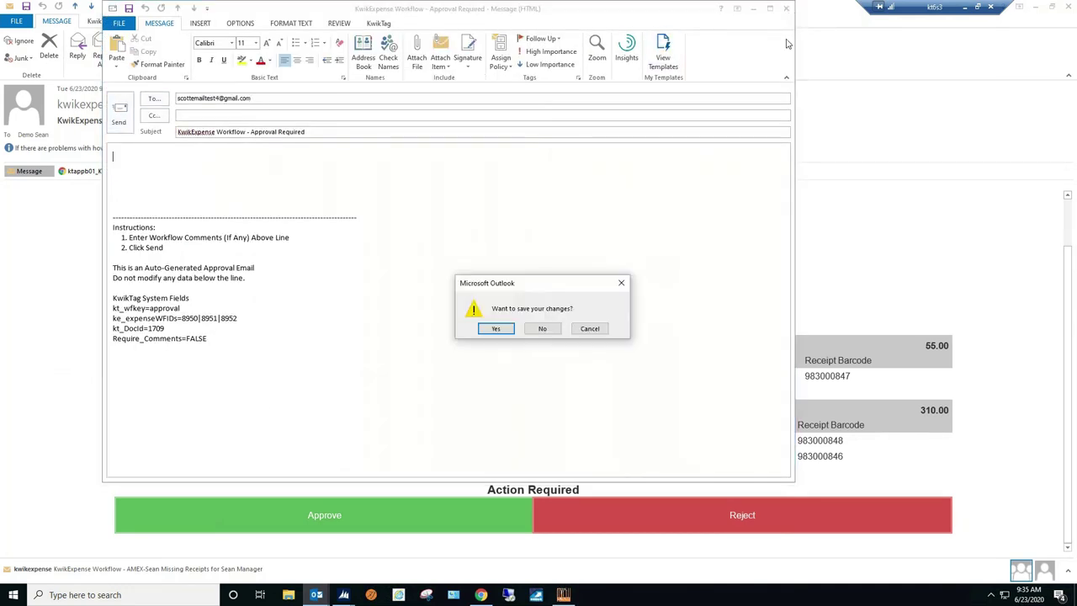
{"action": "left_click", "coordinate": [540, 329]}
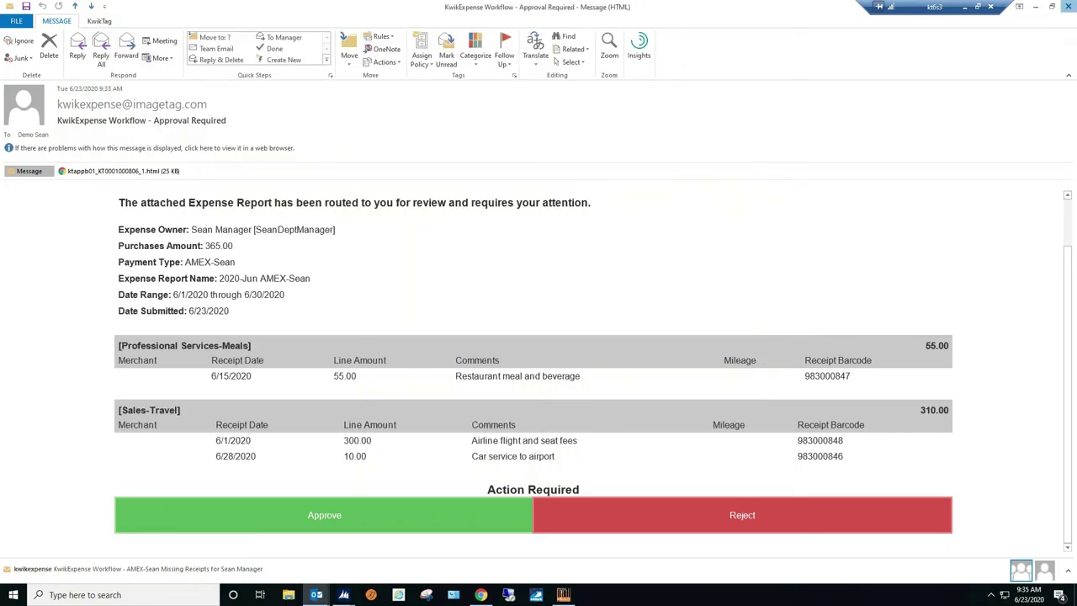
{"action": "left_click", "coordinate": [1068, 6]}
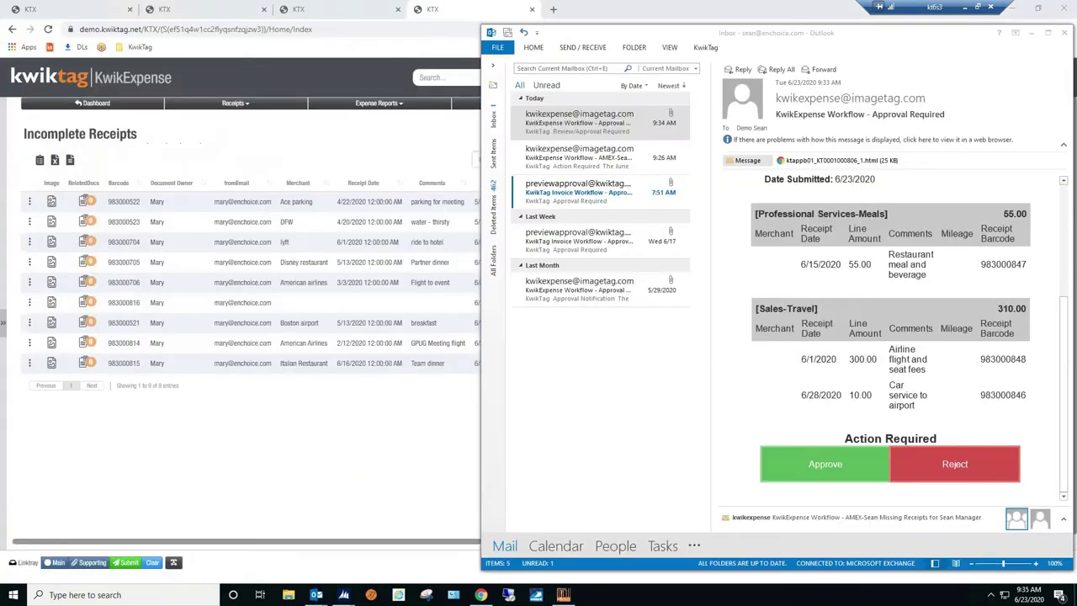
Step: Return to KwikExpense, refresh the Incomplete Receipts list, and view the USPS shipping receipt rotated upright
{"action": "left_click", "coordinate": [1014, 12]}
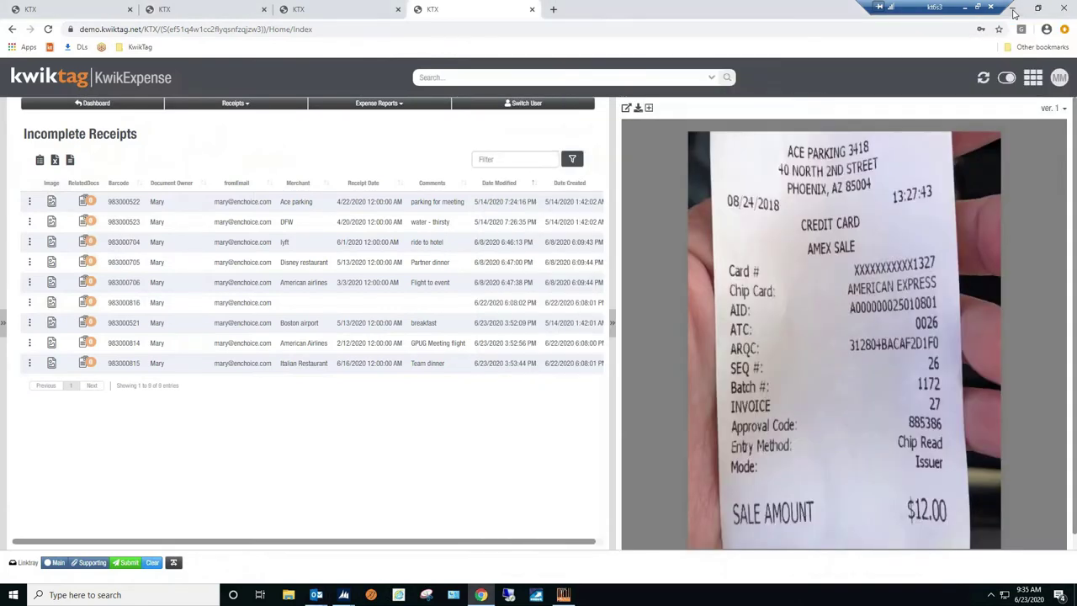
{"action": "left_click", "coordinate": [1015, 10]}
{"action": "left_click", "coordinate": [481, 596]}
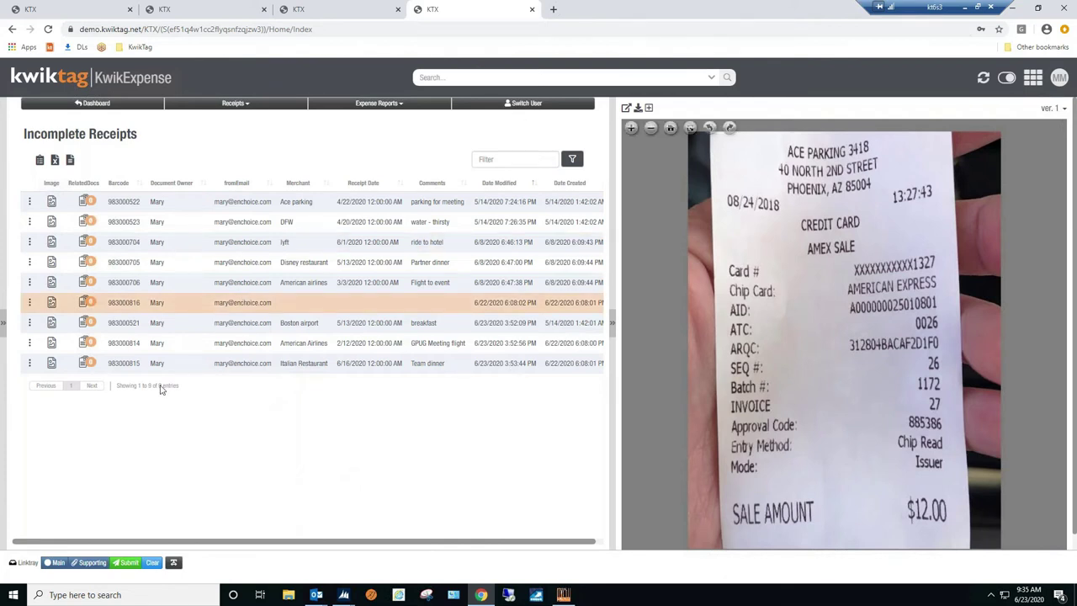
{"action": "left_click", "coordinate": [981, 81]}
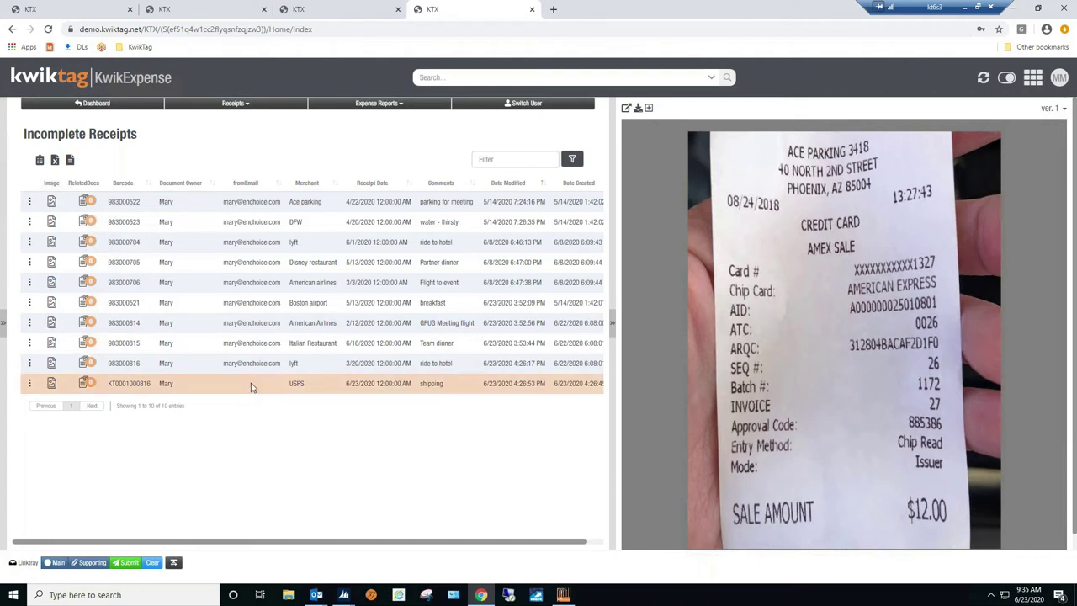
{"action": "left_click", "coordinate": [250, 387]}
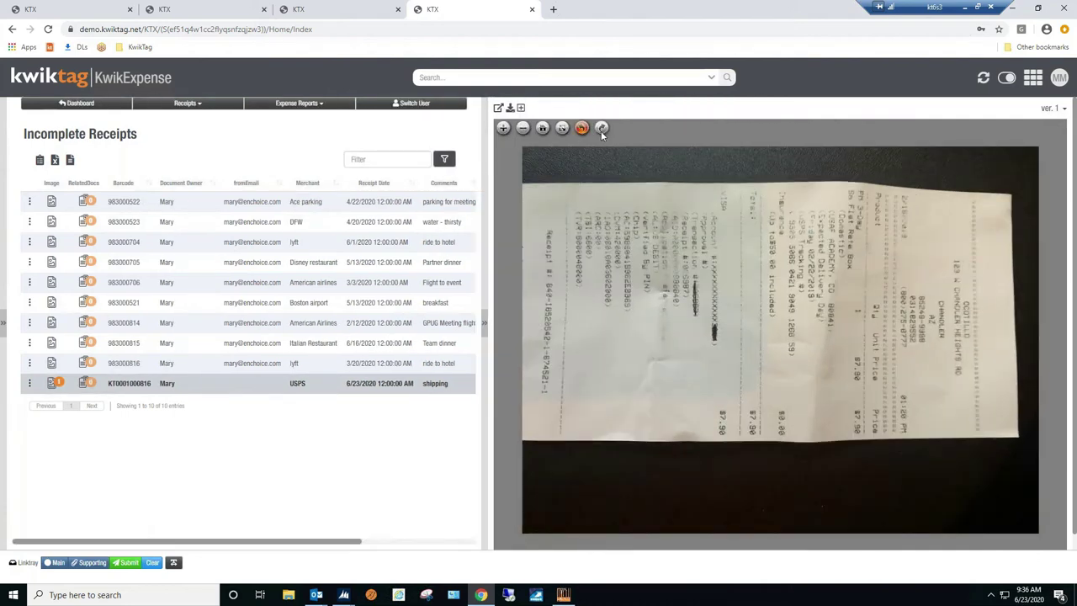
{"action": "left_click", "coordinate": [582, 129]}
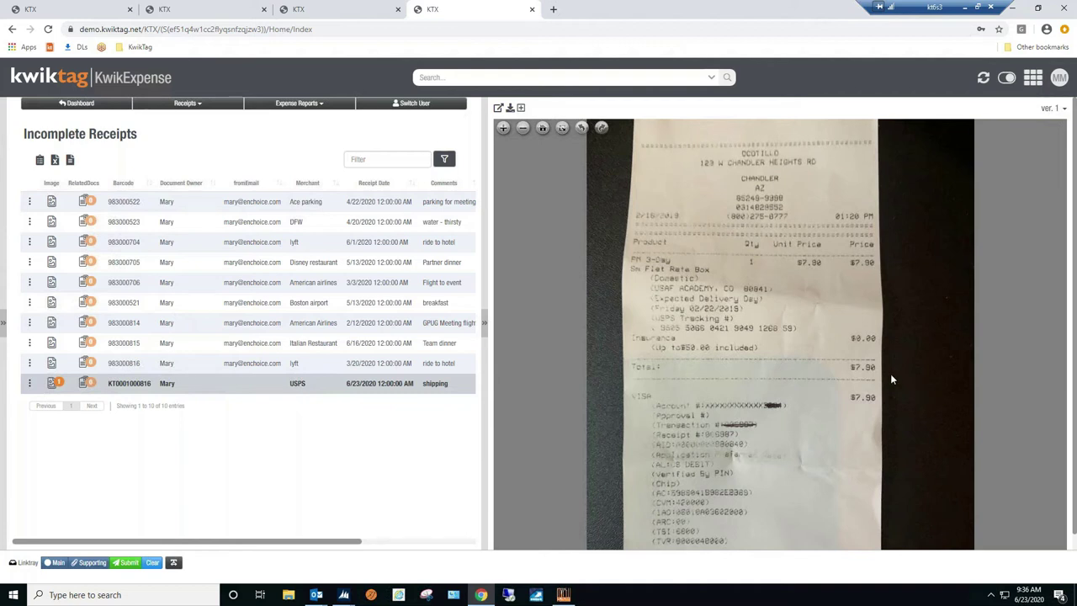
Step: Try to open the expense reports pending review from the dashboard in the approver's KwikExpense session
{"action": "left_click", "coordinate": [331, 10]}
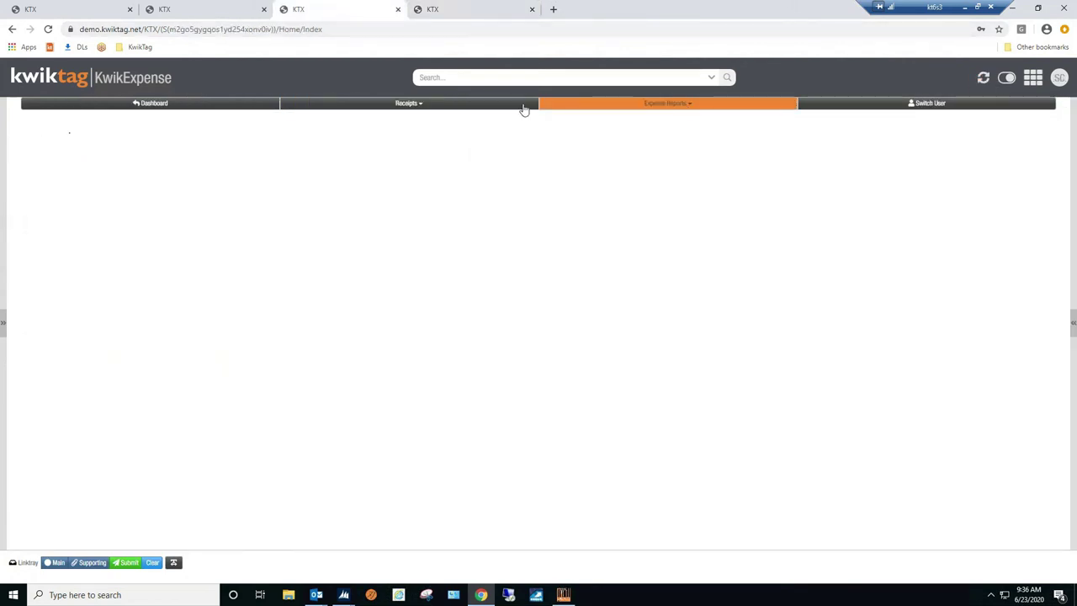
{"action": "left_click", "coordinate": [169, 104]}
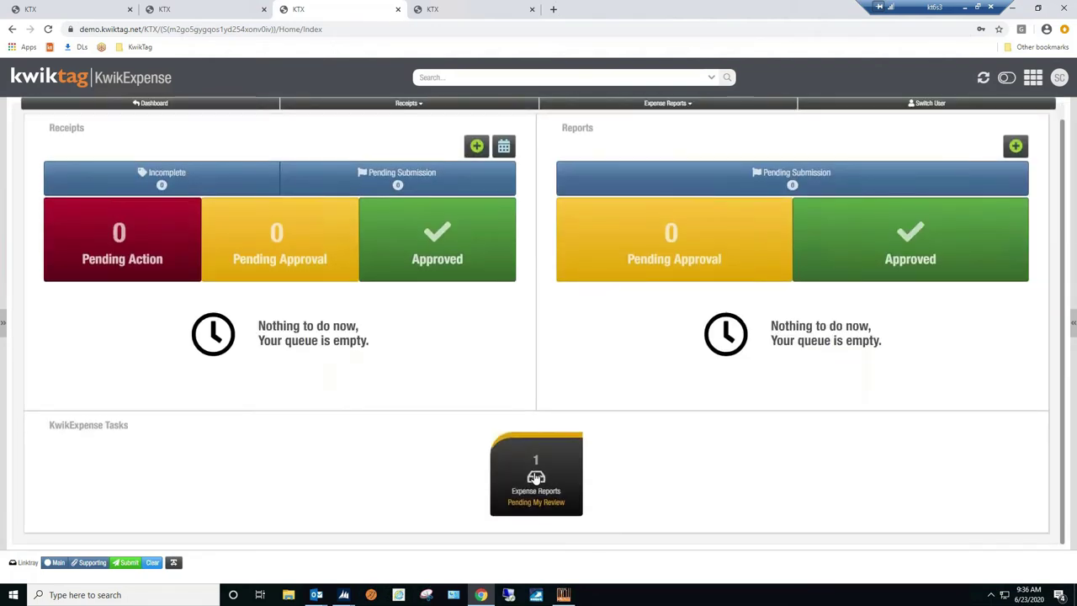
{"action": "left_click", "coordinate": [534, 478]}
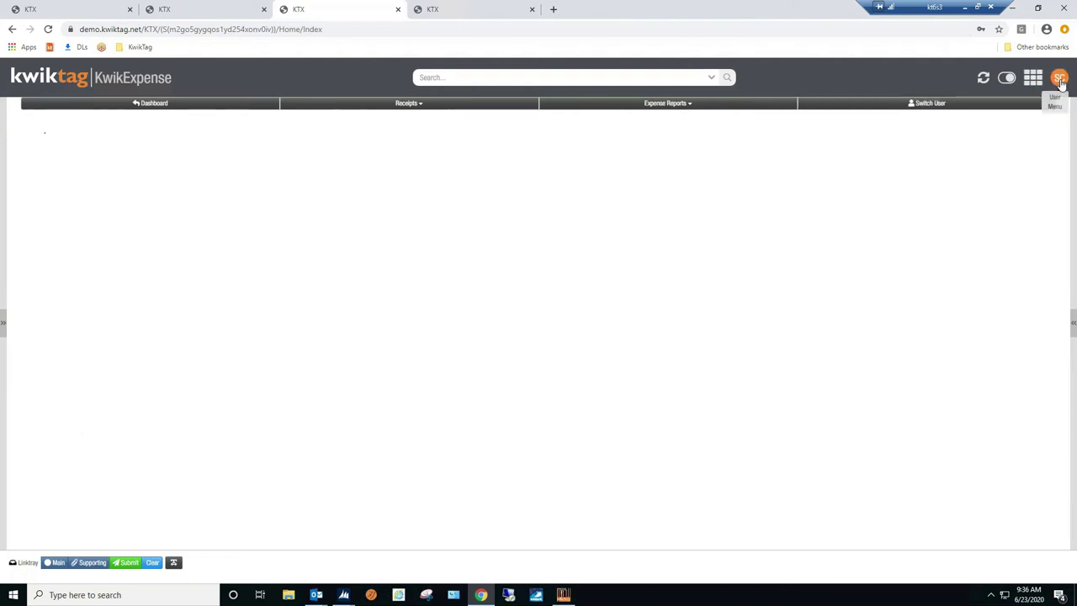
Step: Log out of the approver's session, log back in with the CFO account, and close the other user's session
{"action": "left_click", "coordinate": [1060, 79]}
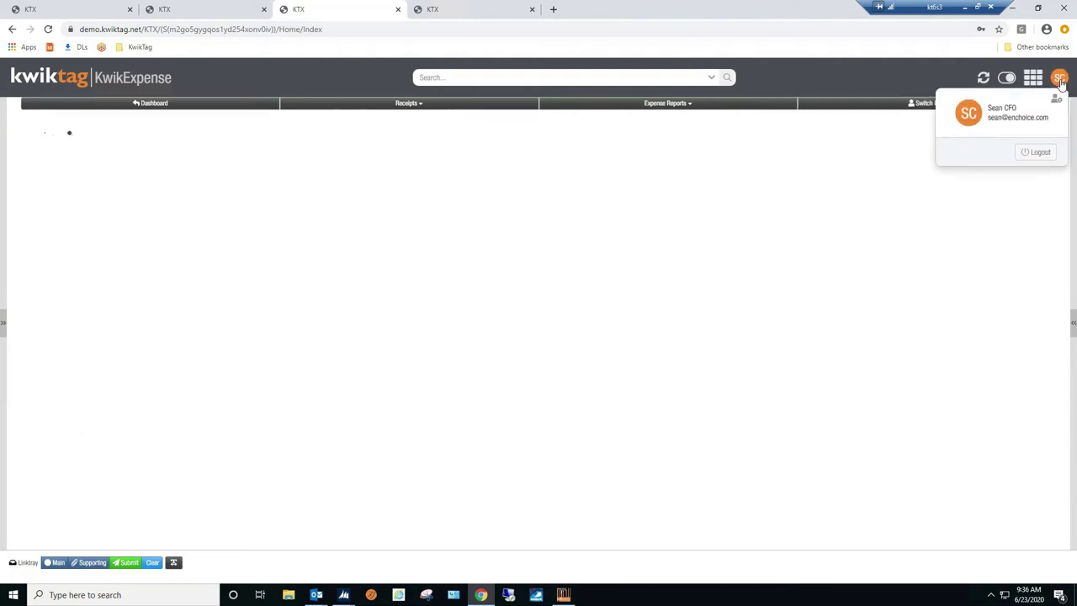
{"action": "left_click", "coordinate": [1037, 151]}
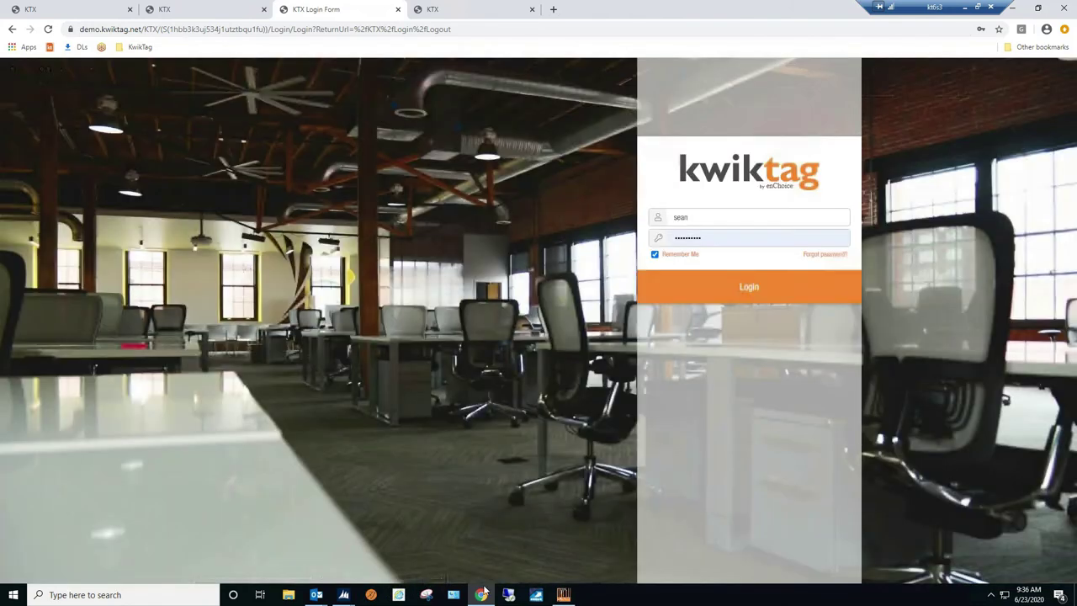
{"action": "left_click", "coordinate": [723, 216]}
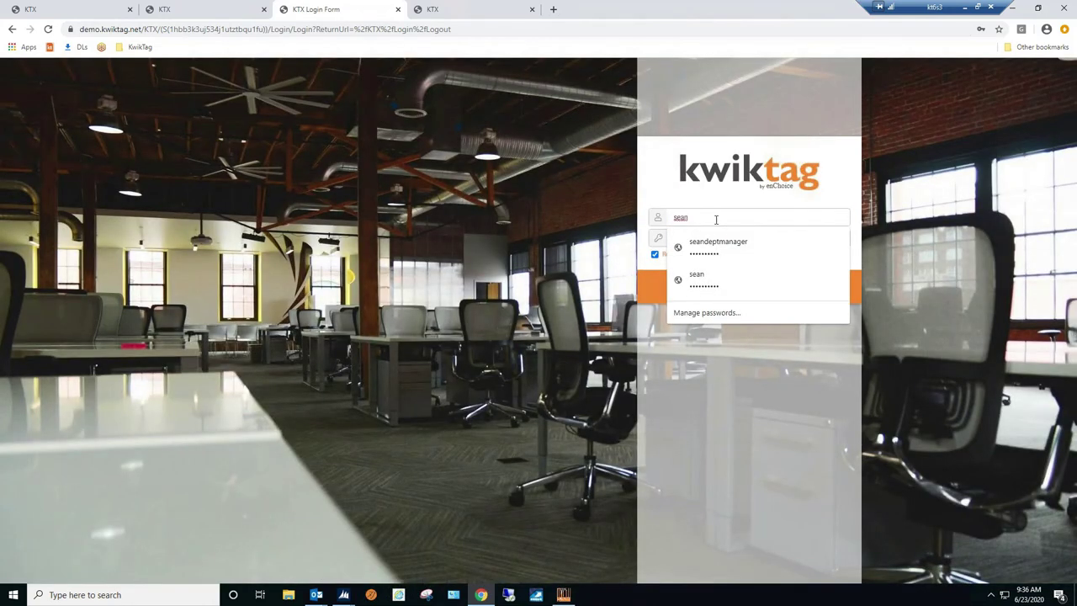
{"action": "type", "text": "cf"}
{"action": "left_click", "coordinate": [716, 242]}
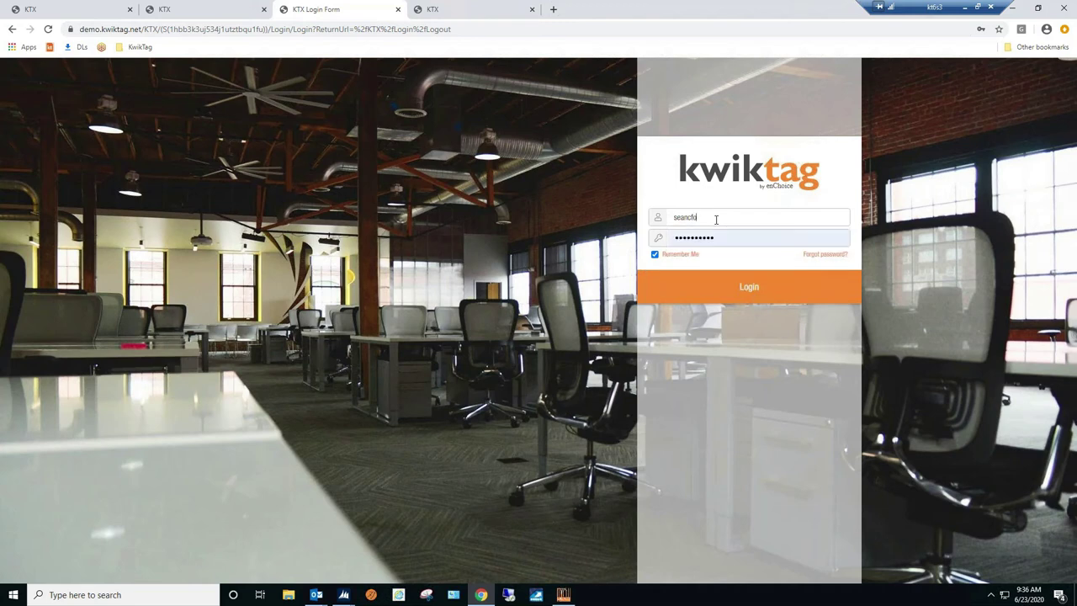
{"action": "left_click", "coordinate": [742, 286]}
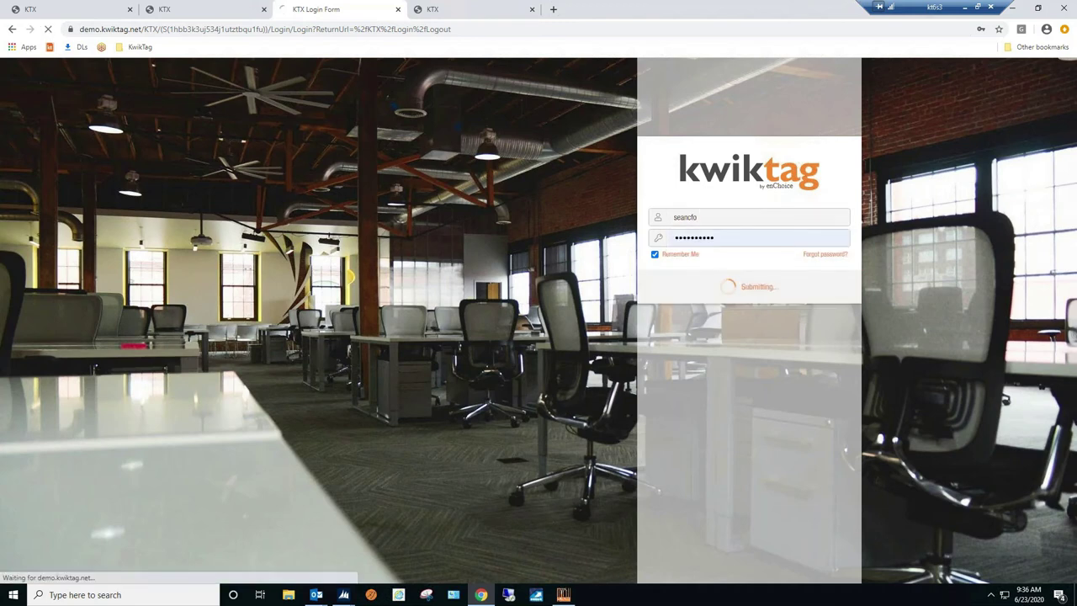
{"action": "left_click", "coordinate": [531, 9]}
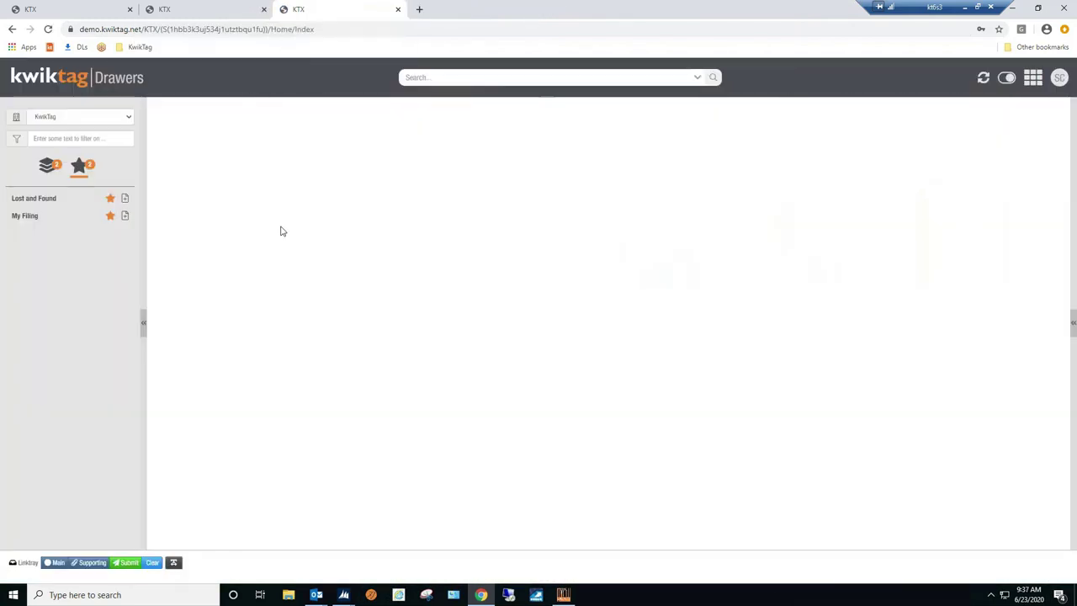
Step: Go to Kwik Expense and open the June AMEX report from the expense reports pending review
{"action": "left_click", "coordinate": [1032, 78]}
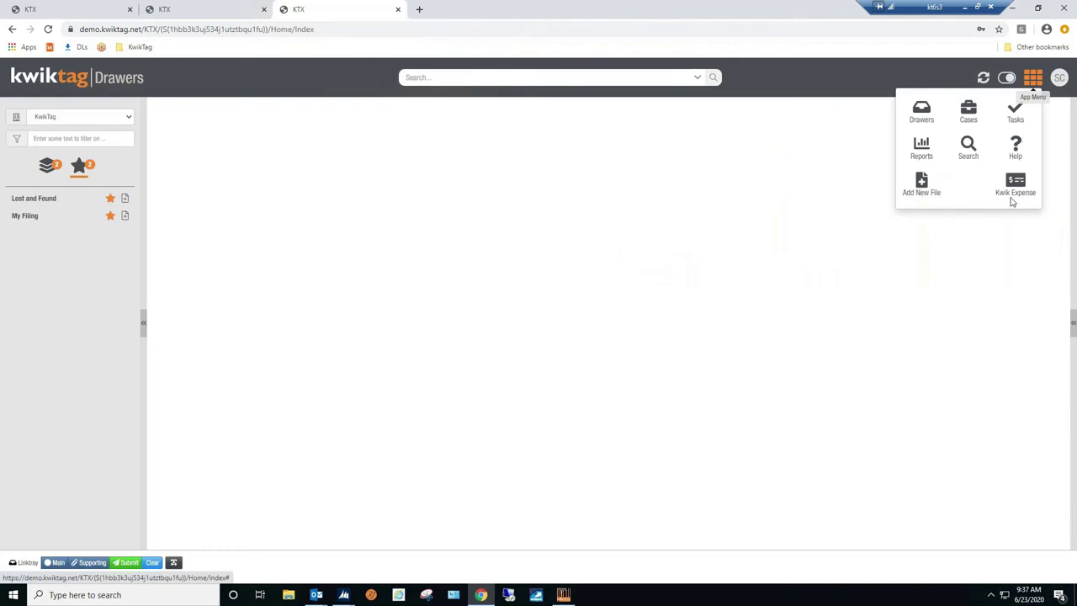
{"action": "left_click", "coordinate": [1015, 185]}
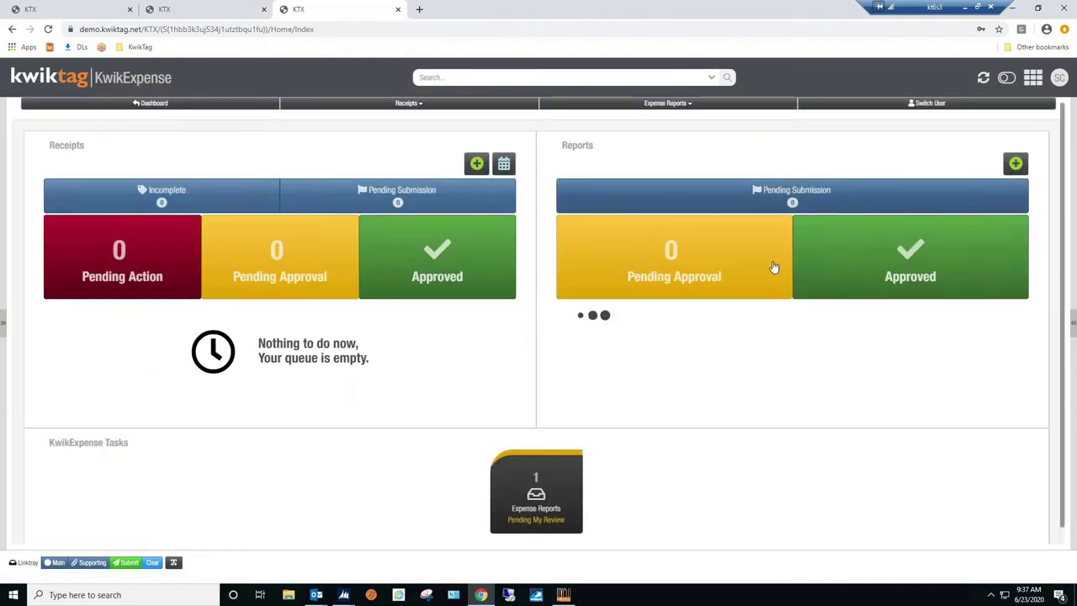
{"action": "left_click", "coordinate": [539, 484]}
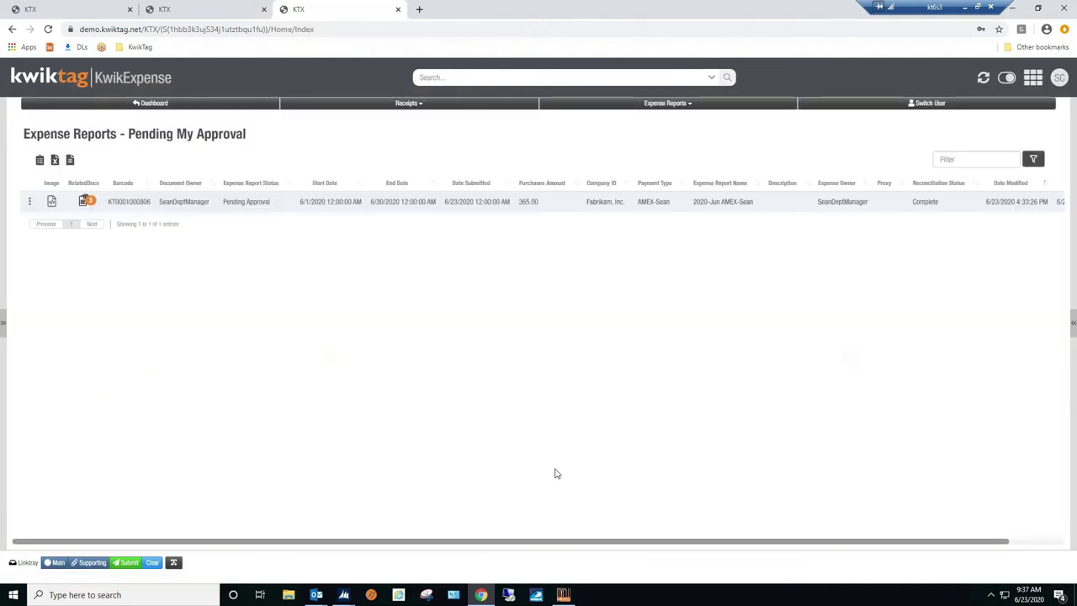
{"action": "left_click", "coordinate": [312, 202]}
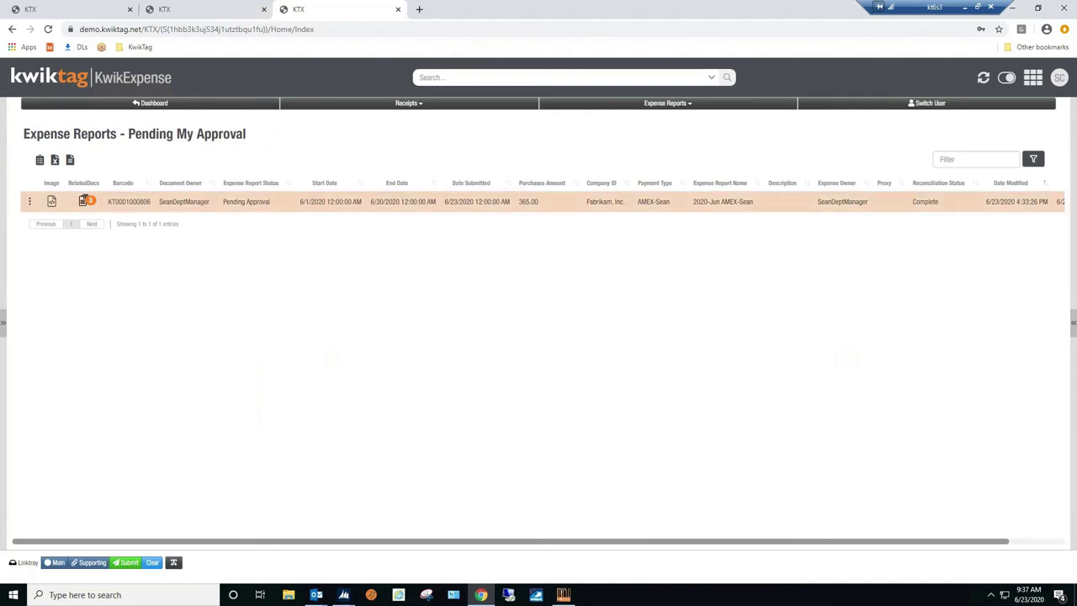
{"action": "left_click", "coordinate": [288, 210]}
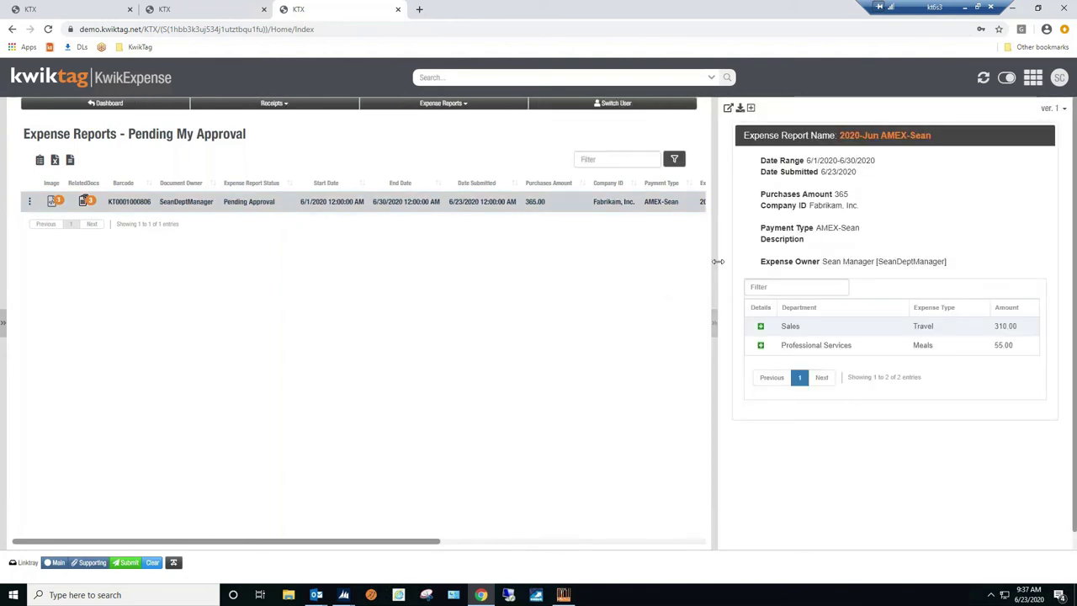
Step: Widen the report preview and expand the Sales travel line to examine its receipts
{"action": "left_click_drag", "start_coordinate": [715, 267], "coordinate": [579, 278]}
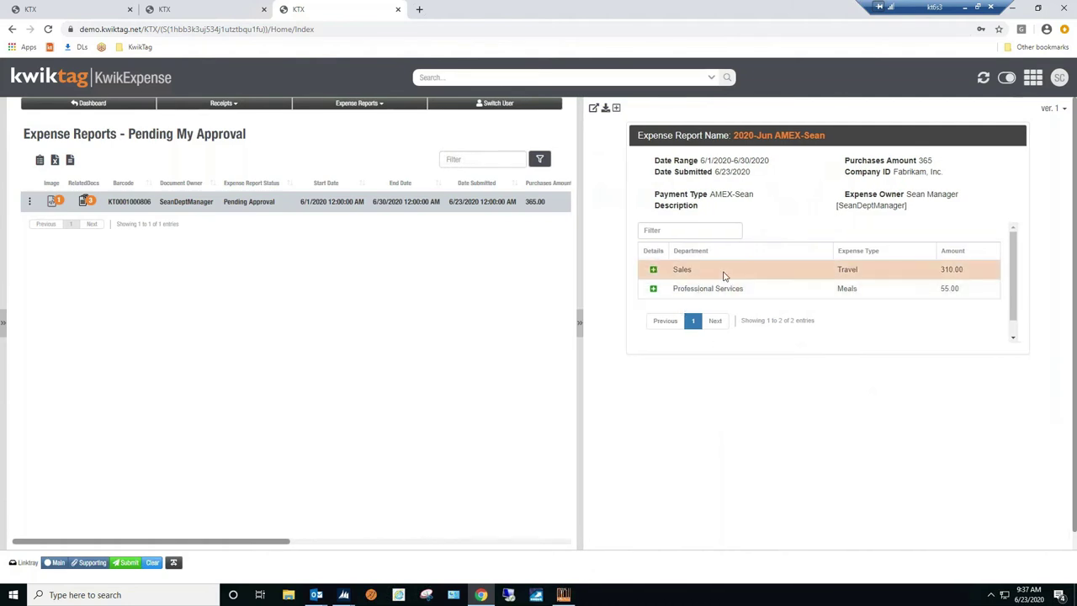
{"action": "left_click_drag", "start_coordinate": [579, 256], "coordinate": [622, 256]}
{"action": "left_click", "coordinate": [675, 269]}
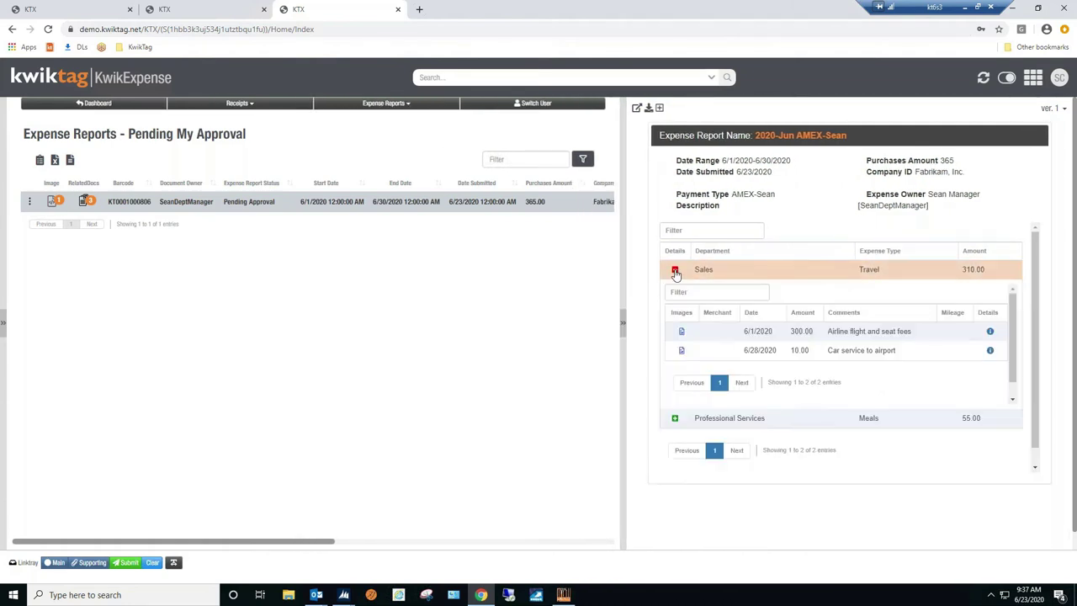
Step: View the image of the airline flight receipt, close it, and reload the preview of the June AMEX report
{"action": "left_click", "coordinate": [685, 335]}
{"action": "left_click", "coordinate": [848, 406]}
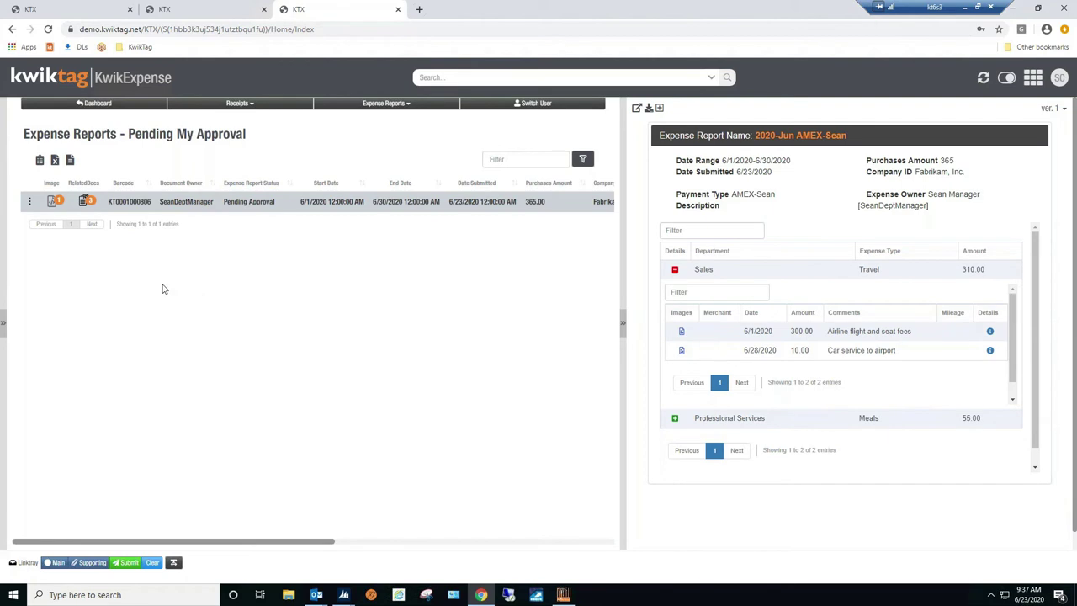
{"action": "left_click", "coordinate": [132, 208]}
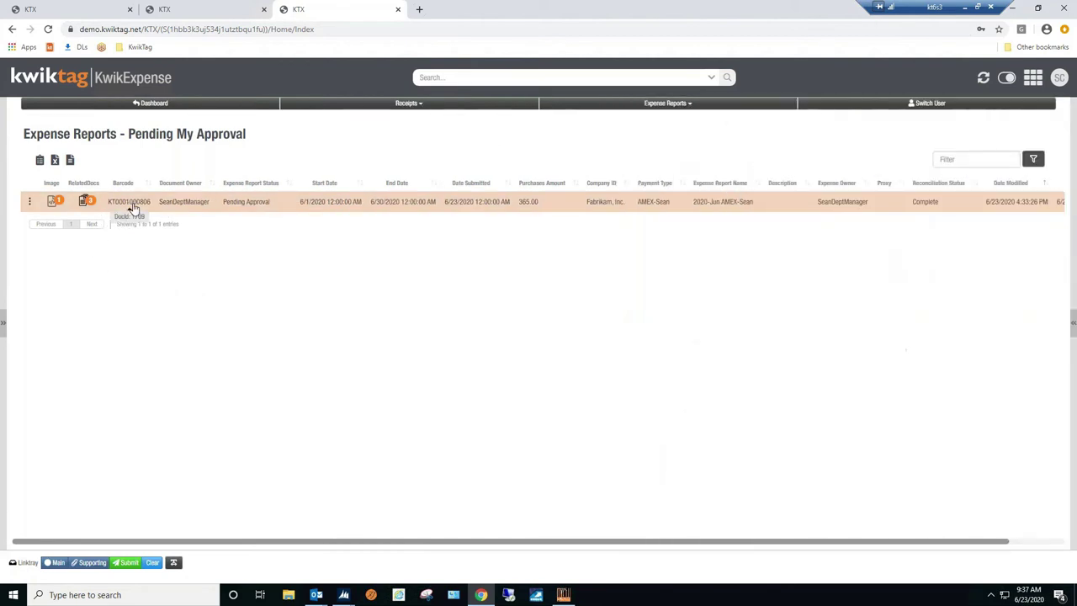
{"action": "left_click", "coordinate": [129, 209]}
Step: Expand the report's related receipts and view the car service, restaurant and airline receipt images in turn
{"action": "left_click", "coordinate": [84, 201]}
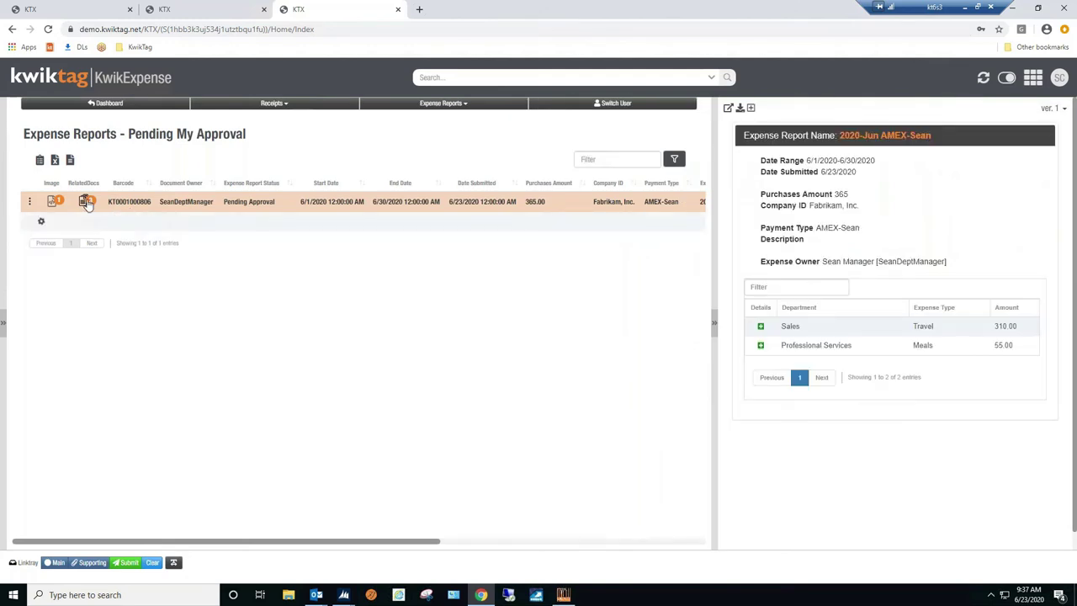
{"action": "left_click", "coordinate": [103, 274]}
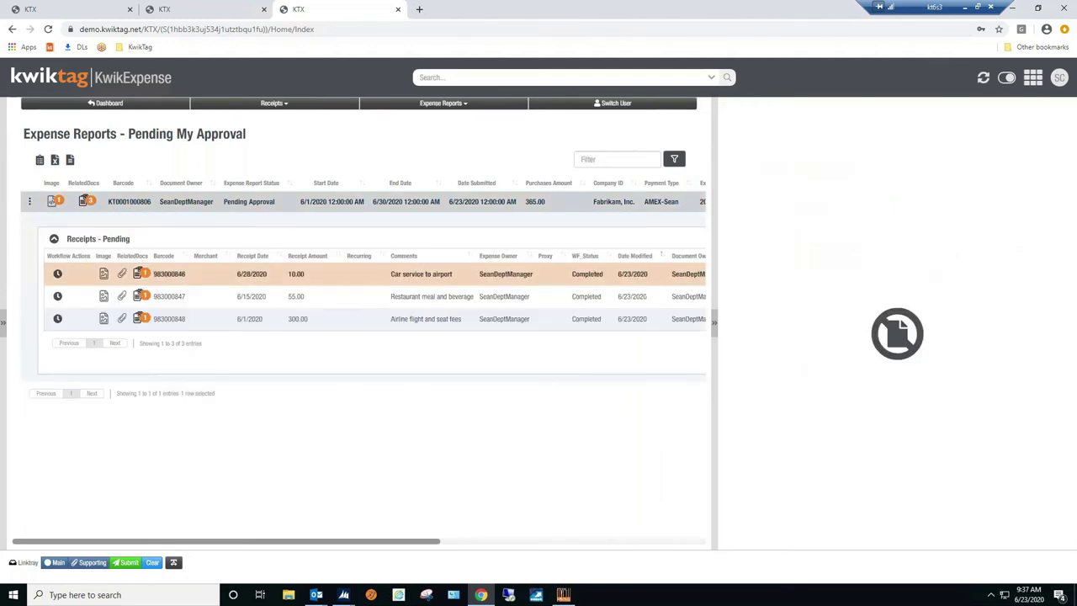
{"action": "left_click", "coordinate": [200, 300]}
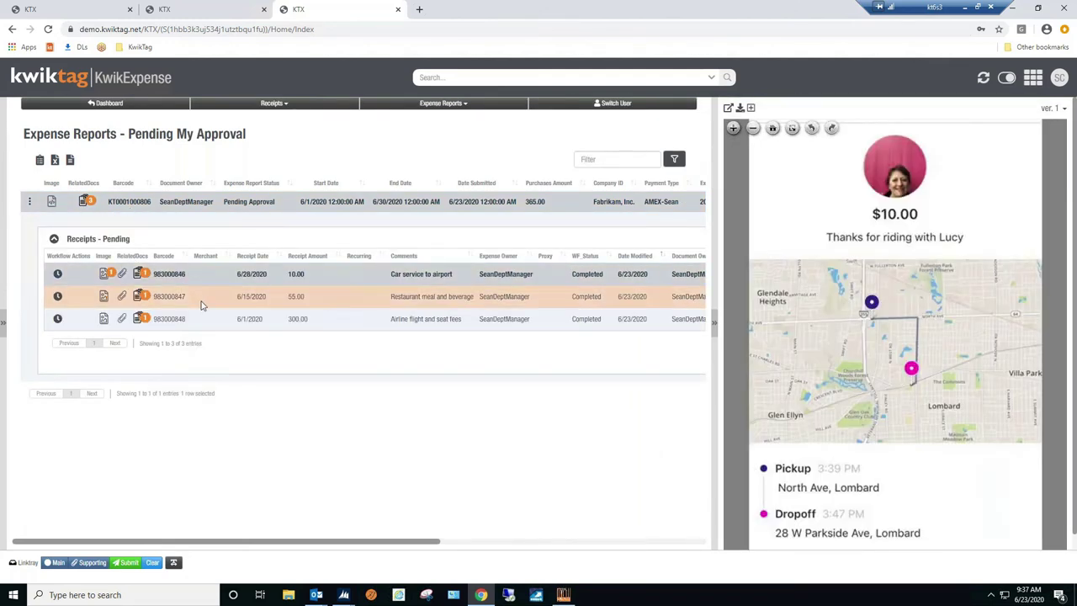
{"action": "left_click", "coordinate": [202, 305]}
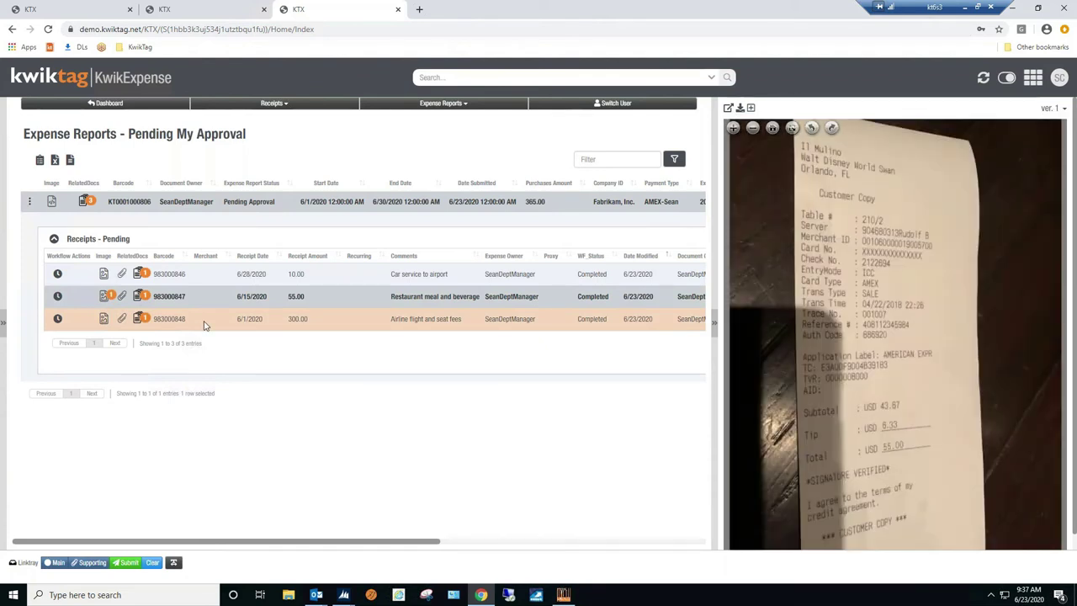
{"action": "left_click", "coordinate": [204, 325]}
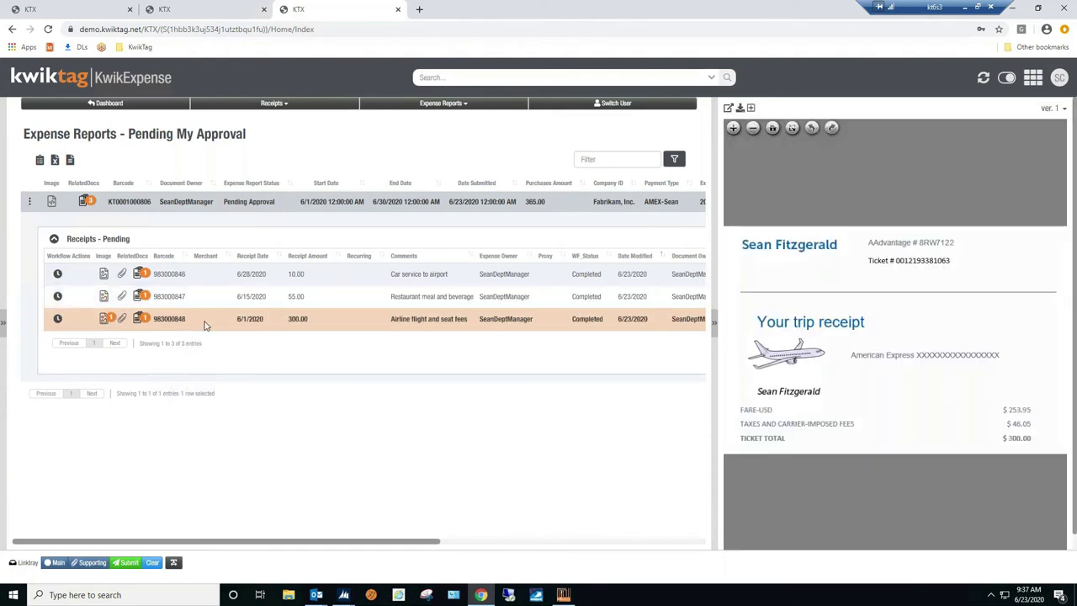
Step: Check the report's approval options and expand the car service receipt to examine its pending receipt line
{"action": "left_click", "coordinate": [29, 202]}
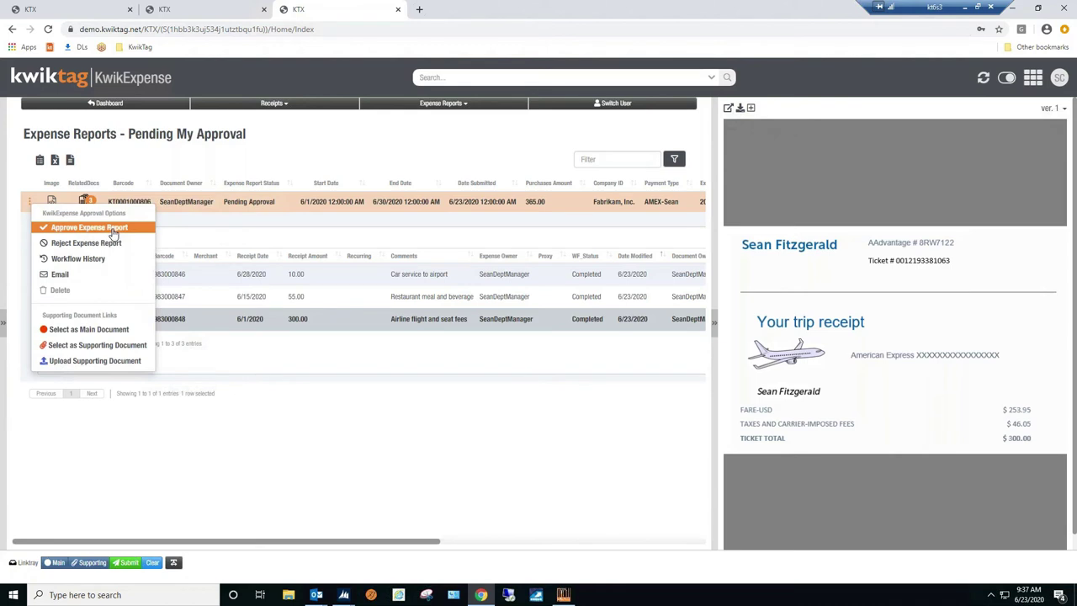
{"action": "left_click", "coordinate": [212, 281]}
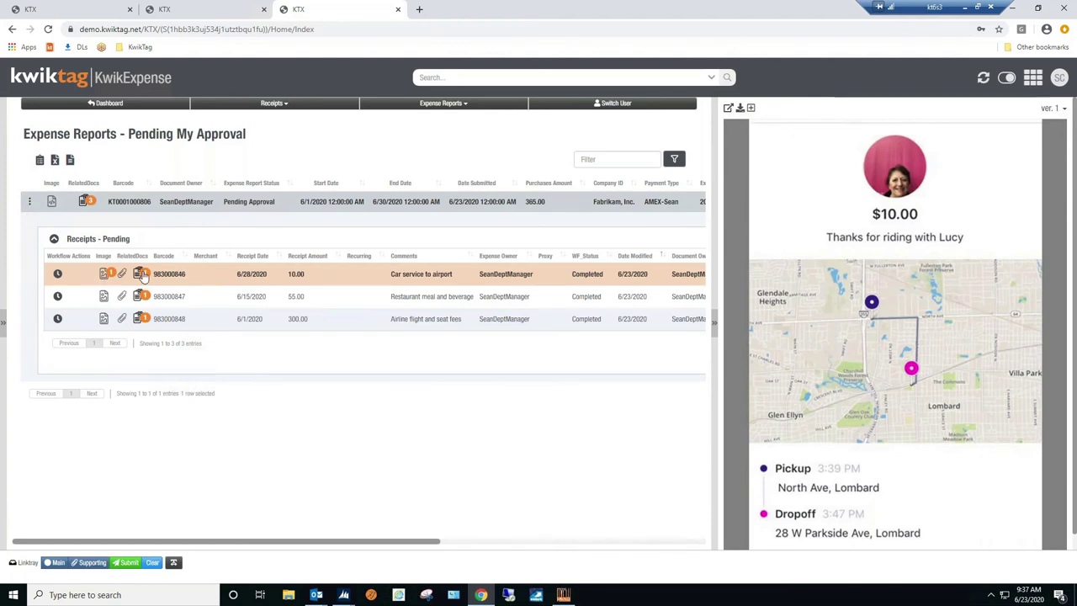
{"action": "left_click", "coordinate": [143, 277]}
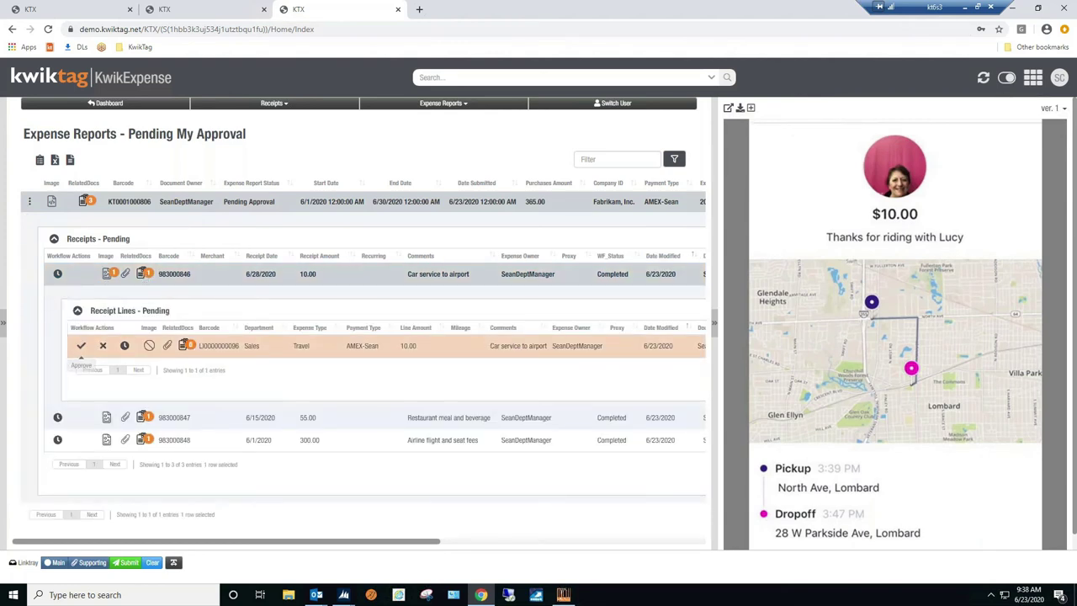
{"action": "left_click_drag", "start_coordinate": [178, 314], "coordinate": [89, 311]}
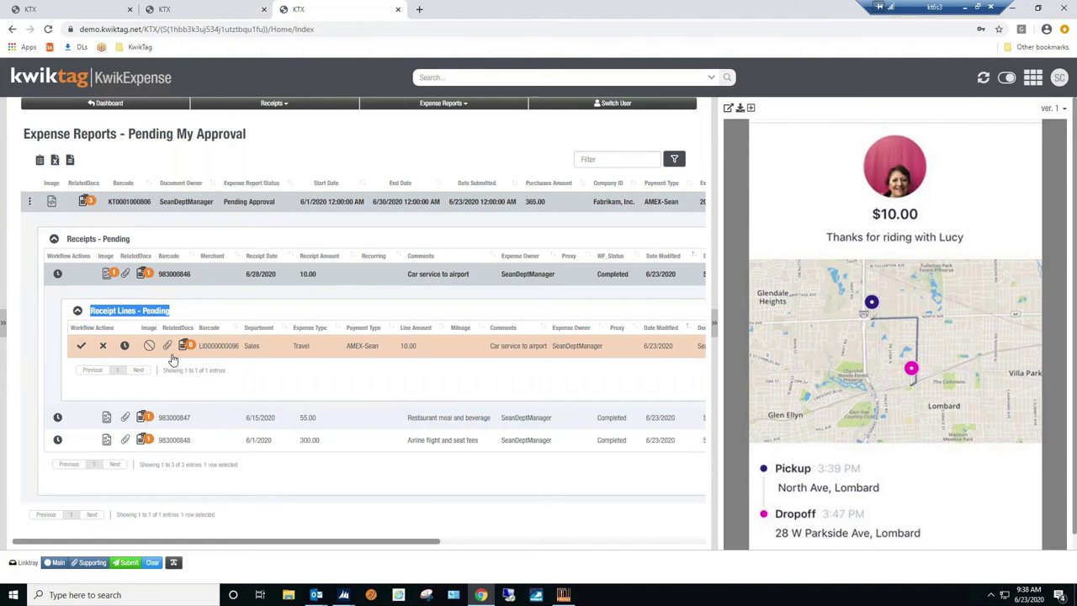
{"action": "left_click", "coordinate": [103, 346]}
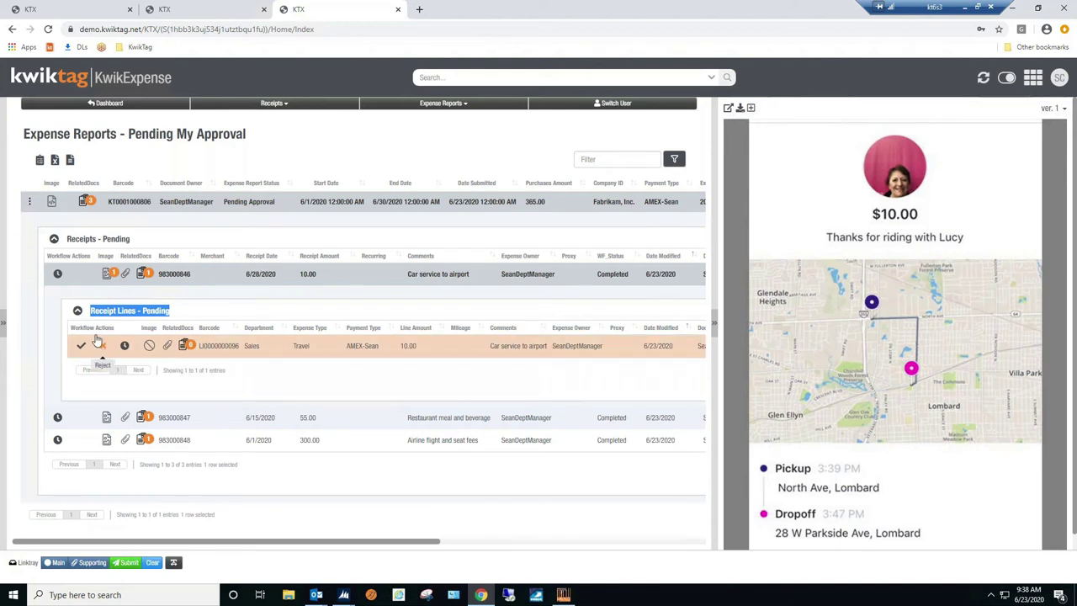
Step: Approve the June AMEX expense report with a workflow comment
{"action": "left_click", "coordinate": [30, 204]}
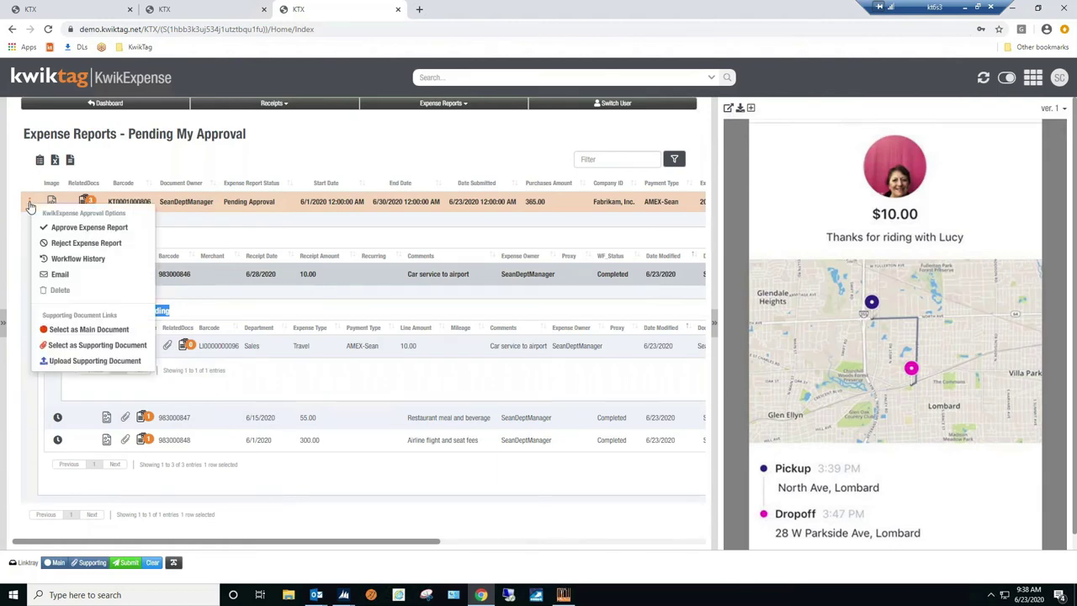
{"action": "left_click", "coordinate": [93, 228]}
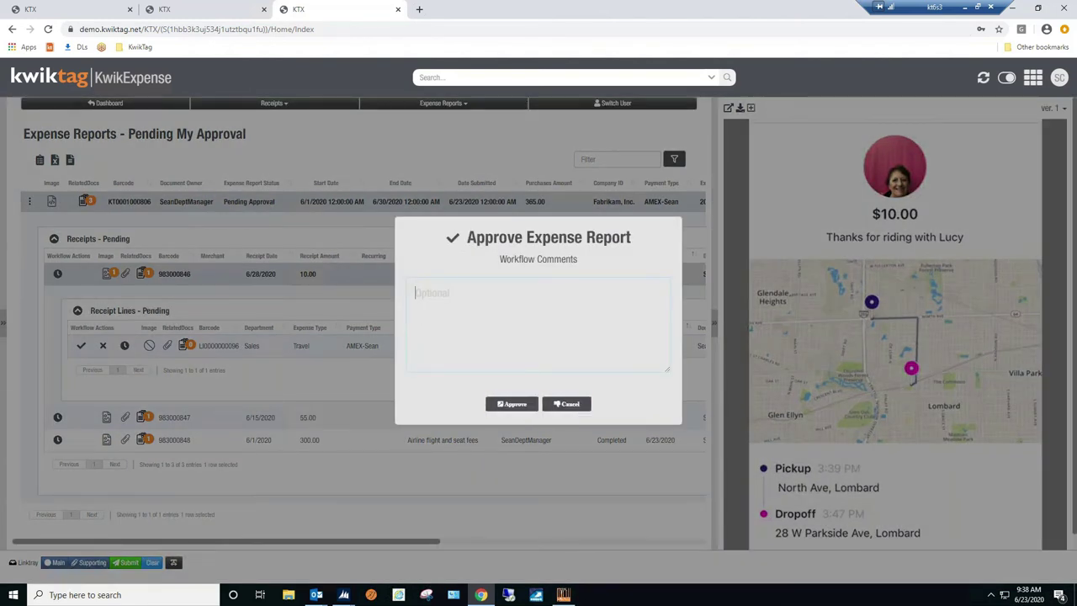
{"action": "type", "text": "T"}
{"action": "left_click", "coordinate": [519, 407]}
{"action": "left_click", "coordinate": [518, 406]}
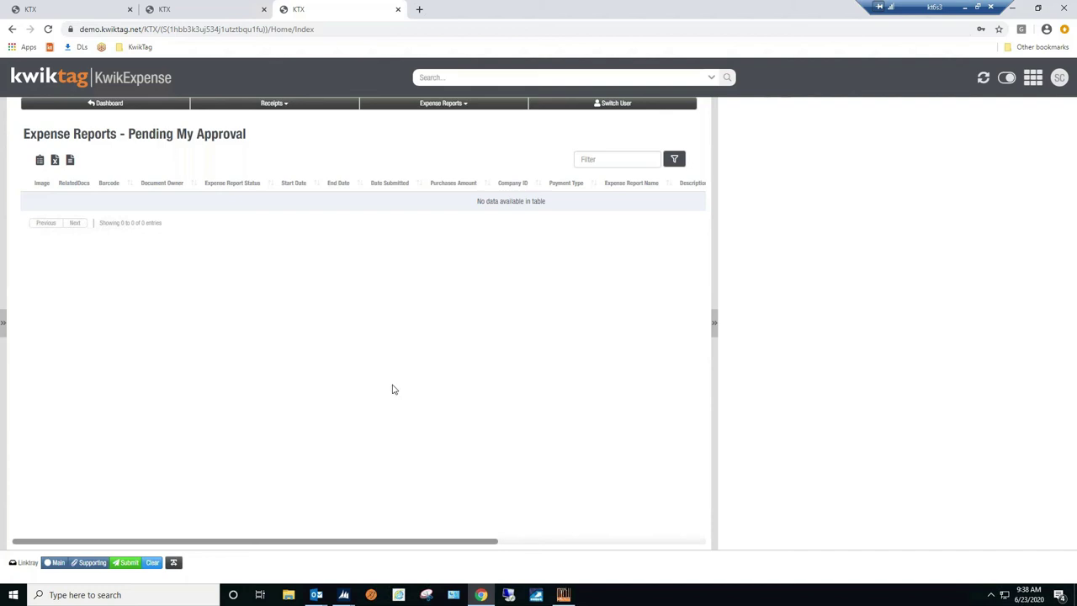
Step: Switch to the other KwikTag session showing the AMEX statement and open the Payables Invoice Final tasks
{"action": "left_click", "coordinate": [52, 14]}
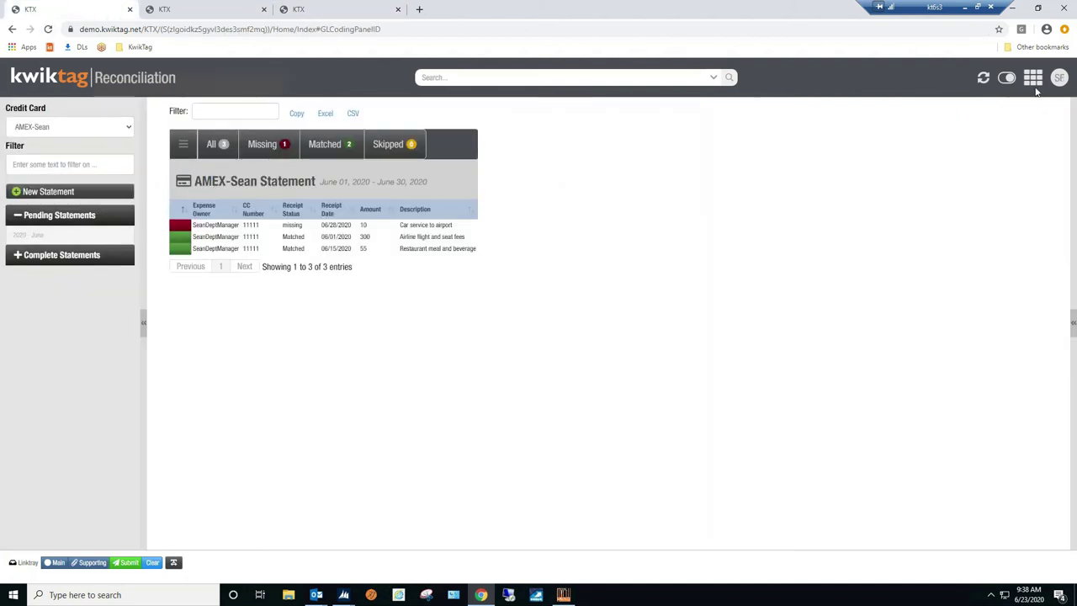
{"action": "left_click", "coordinate": [1032, 77]}
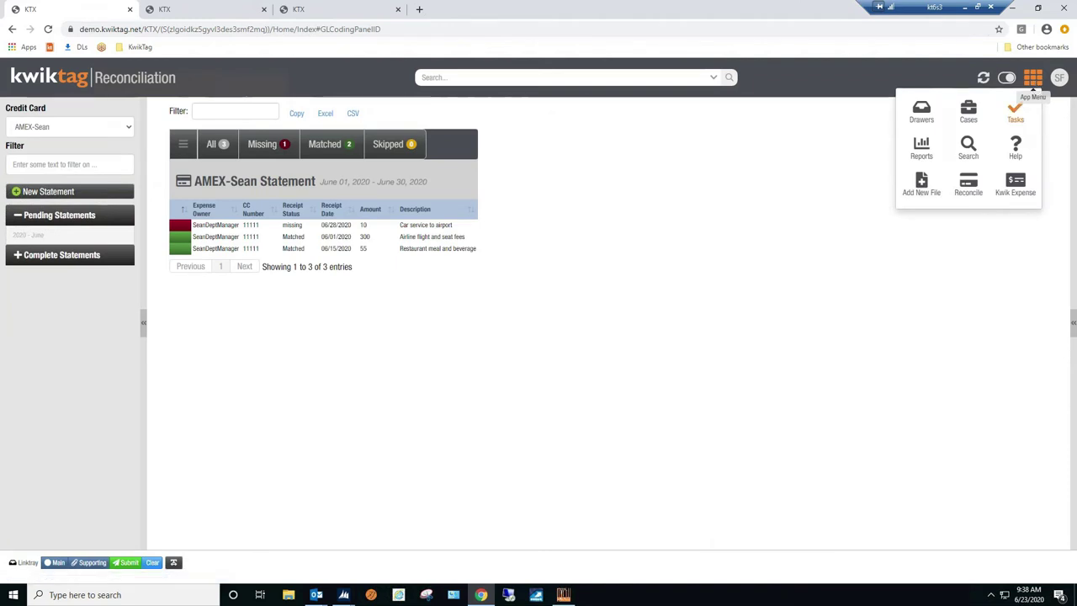
{"action": "left_click", "coordinate": [1016, 114]}
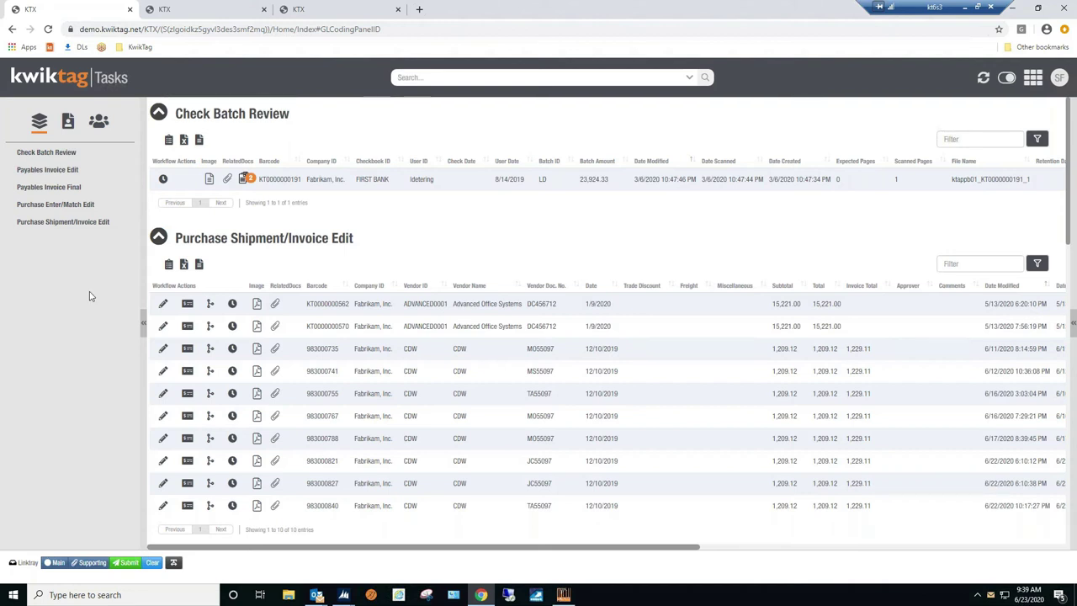
{"action": "left_click", "coordinate": [52, 192]}
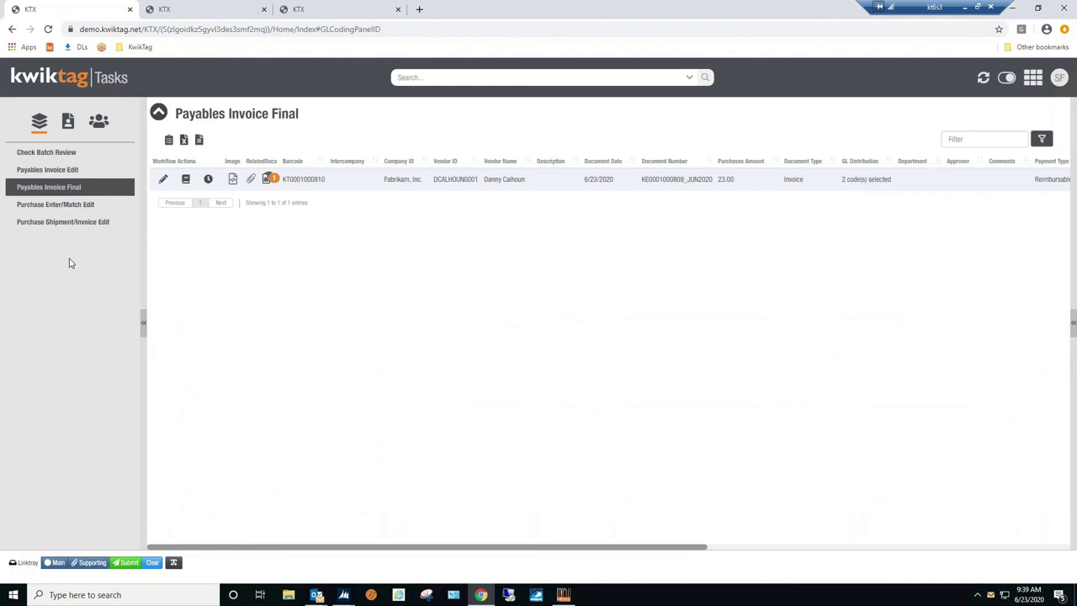
Step: Refresh the task list and reopen Payables Invoice Final until the American Express invoice is listed
{"action": "left_click", "coordinate": [983, 79]}
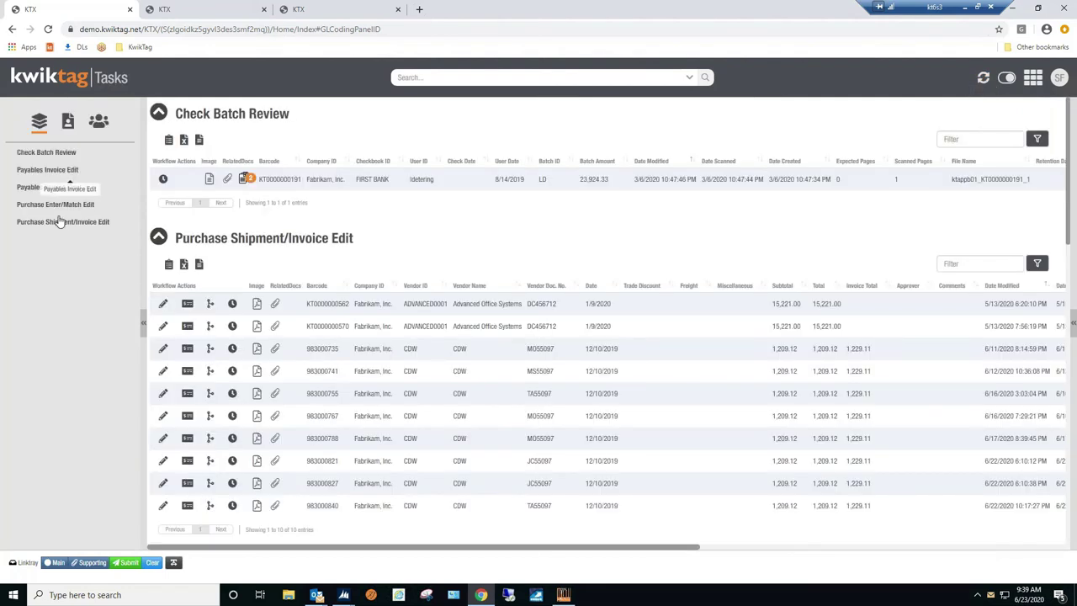
{"action": "left_click", "coordinate": [40, 189]}
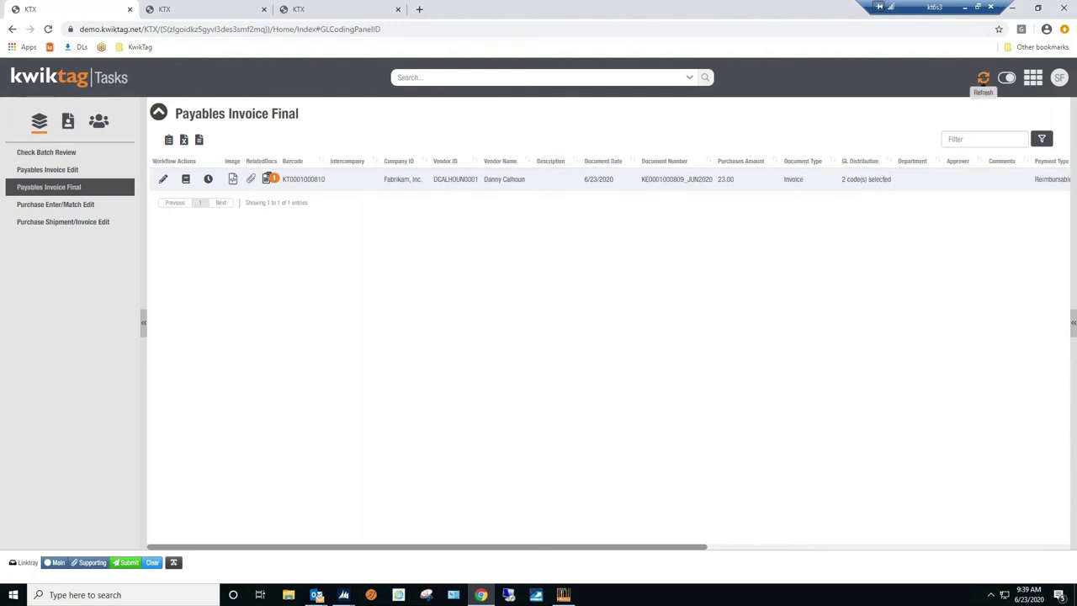
{"action": "left_click", "coordinate": [982, 78]}
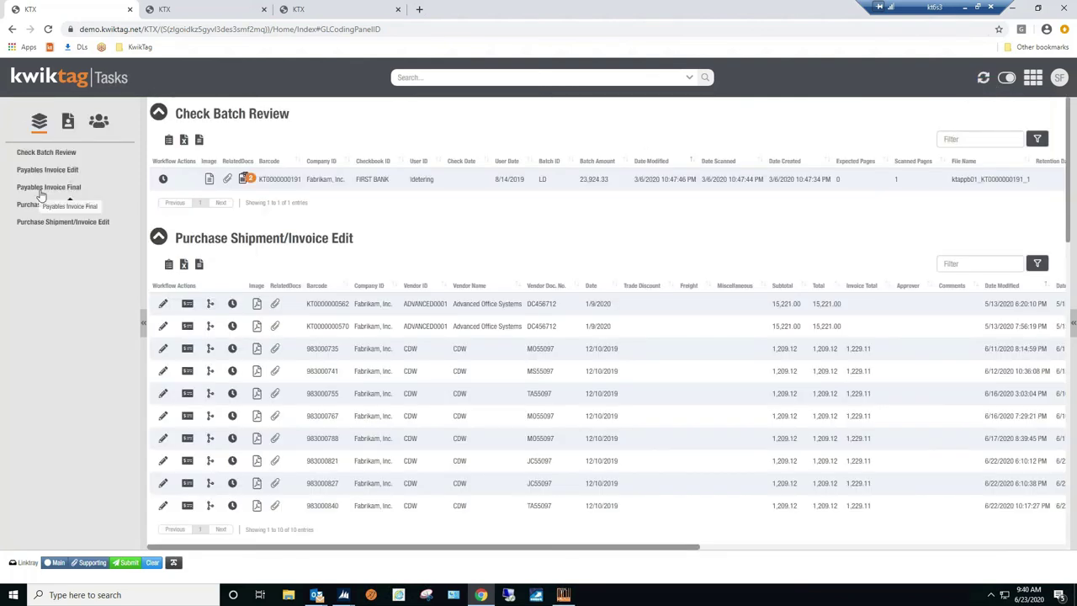
{"action": "left_click", "coordinate": [39, 188]}
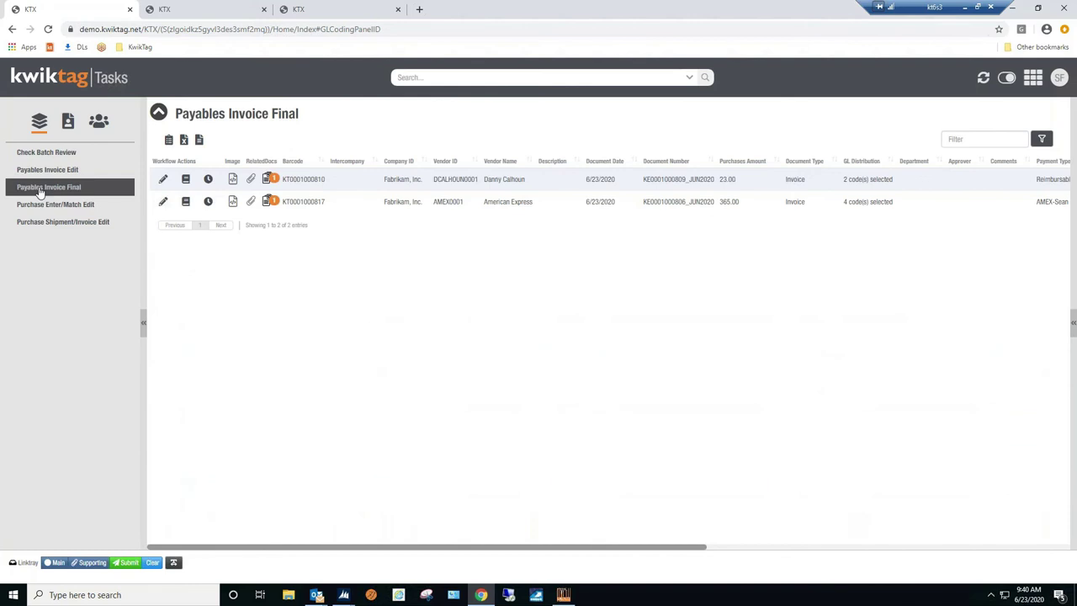
Step: Preview the American Express invoice, open it for editing, and display its GL Distribution
{"action": "left_click", "coordinate": [418, 201]}
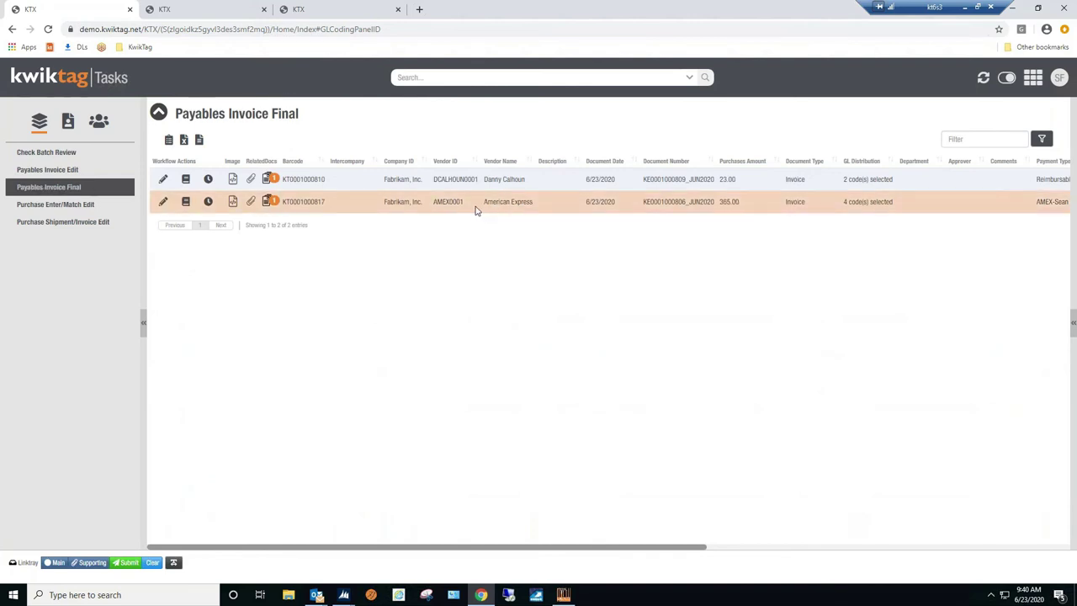
{"action": "double_click", "coordinate": [341, 210]}
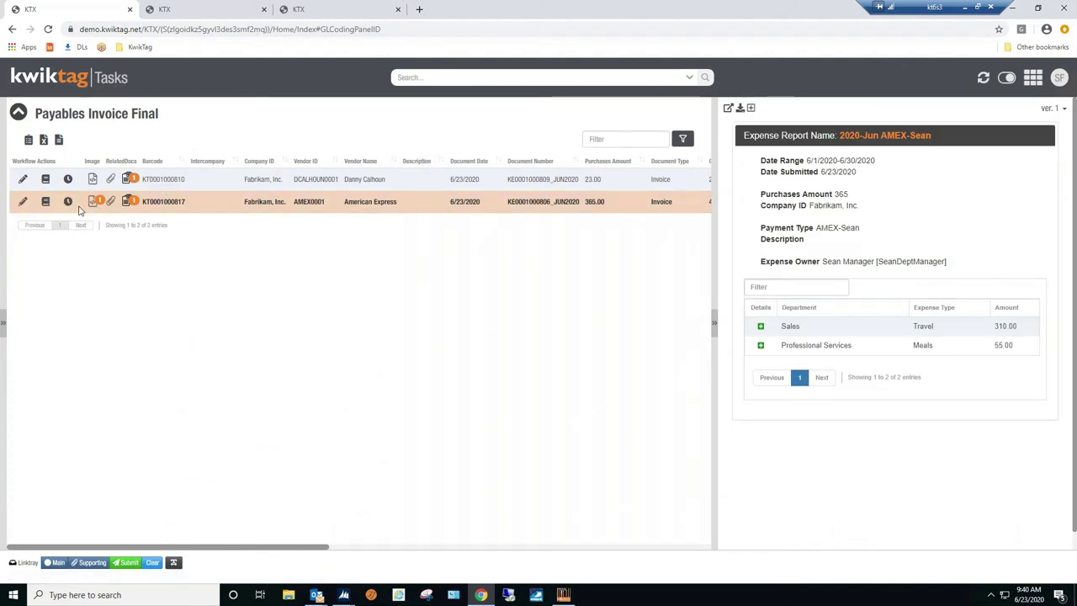
{"action": "left_click", "coordinate": [24, 204]}
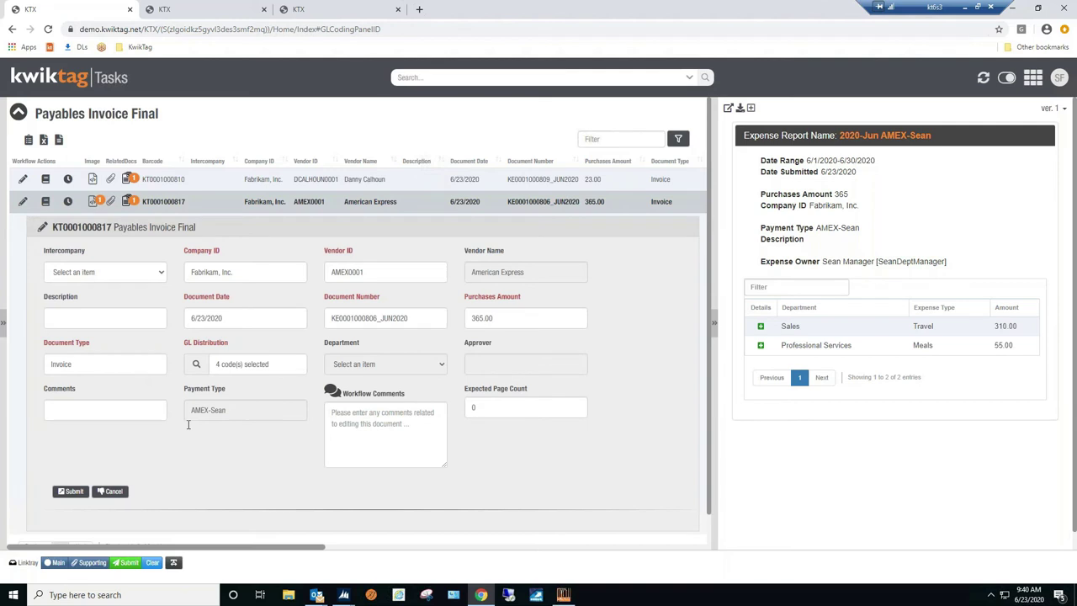
{"action": "scroll", "coordinate": [199, 413], "scroll_direction": "down", "scroll_amount": 1}
{"action": "left_click", "coordinate": [196, 333]}
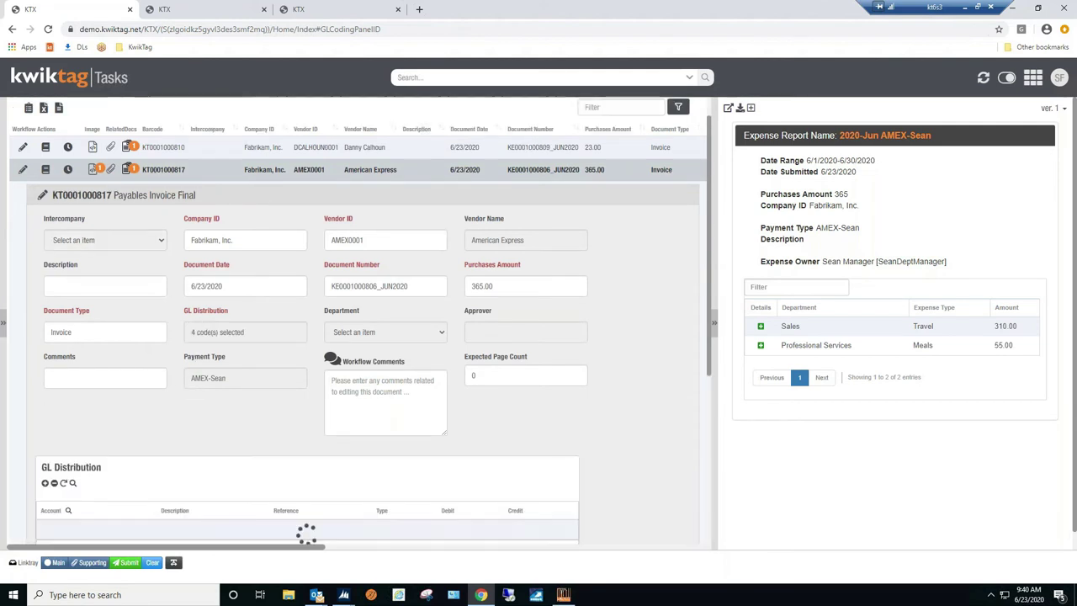
{"action": "scroll", "coordinate": [198, 344], "scroll_direction": "up", "scroll_amount": 3}
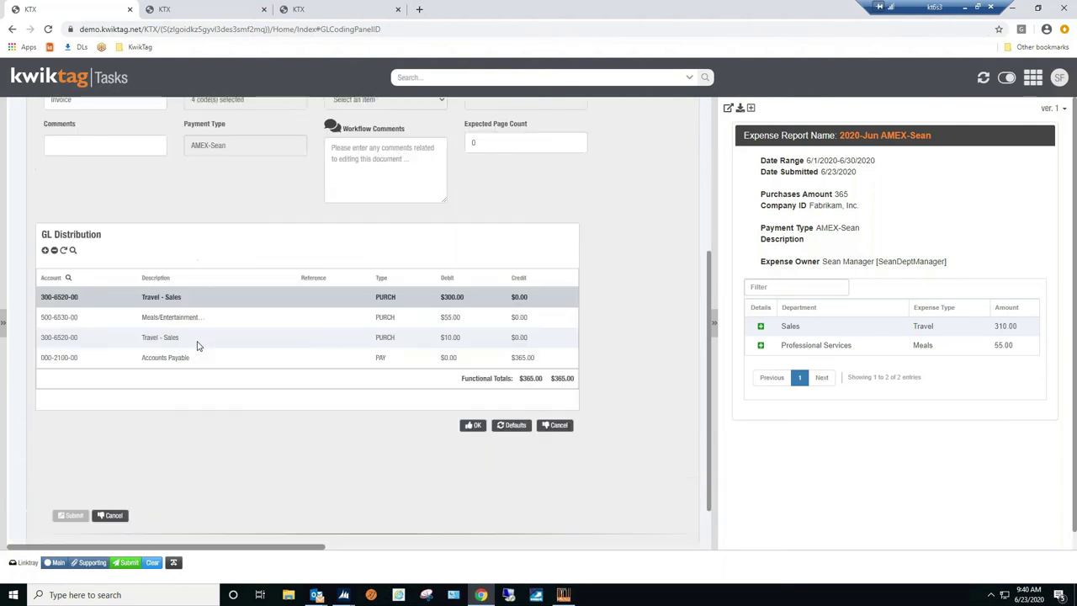
Step: Expand the Sales travel line in a widened report preview and compare the airline receipt with its Travel - Sales distribution line
{"action": "left_click", "coordinate": [760, 327]}
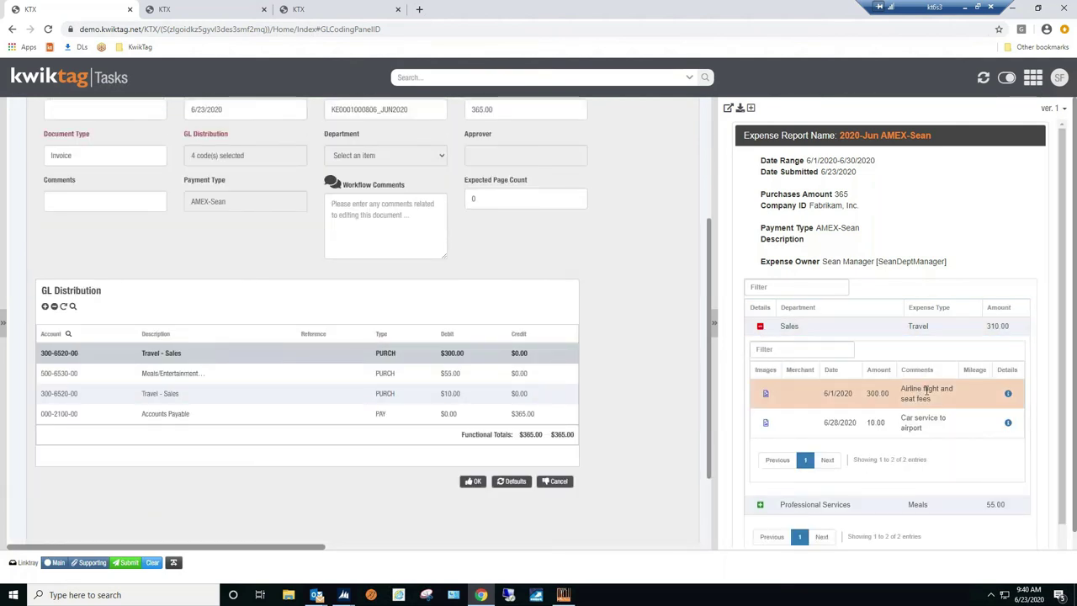
{"action": "left_click", "coordinate": [768, 395]}
{"action": "left_click_drag", "start_coordinate": [714, 254], "coordinate": [602, 278]}
{"action": "left_click", "coordinate": [274, 358]}
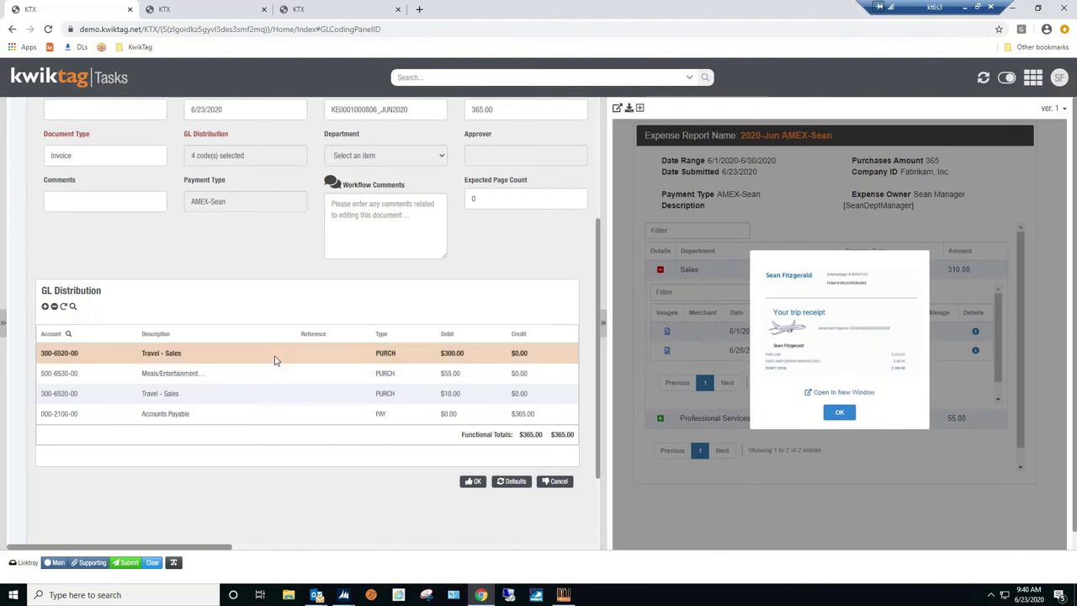
{"action": "left_click", "coordinate": [838, 412]}
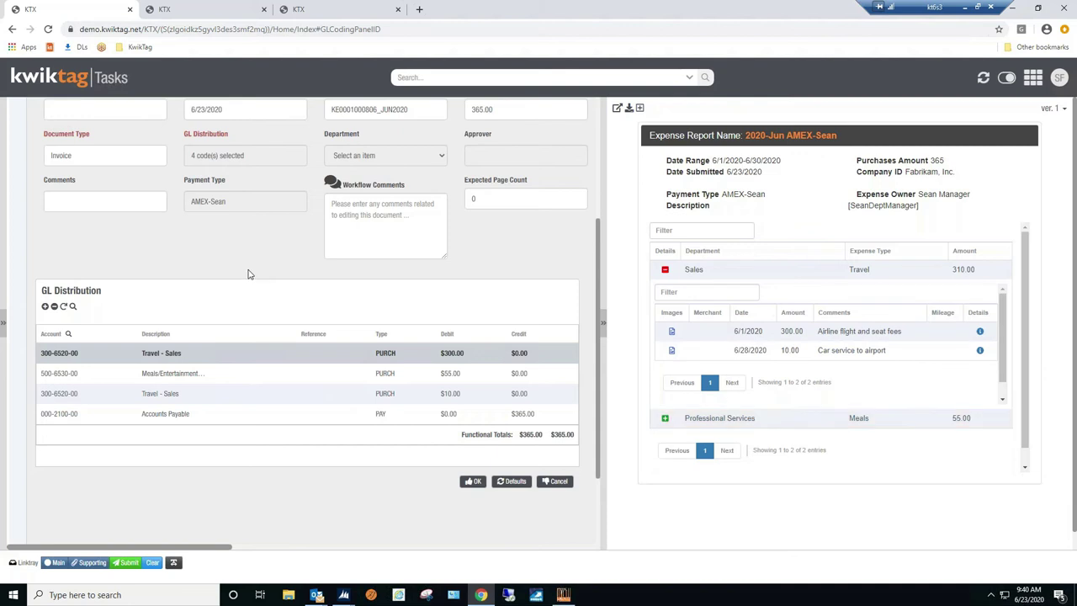
Step: Search the account list for "software" from the Meals/Entertainment line of the GL Distribution, and close the list without choosing an account
{"action": "scroll", "coordinate": [248, 274], "scroll_direction": "up", "scroll_amount": 3}
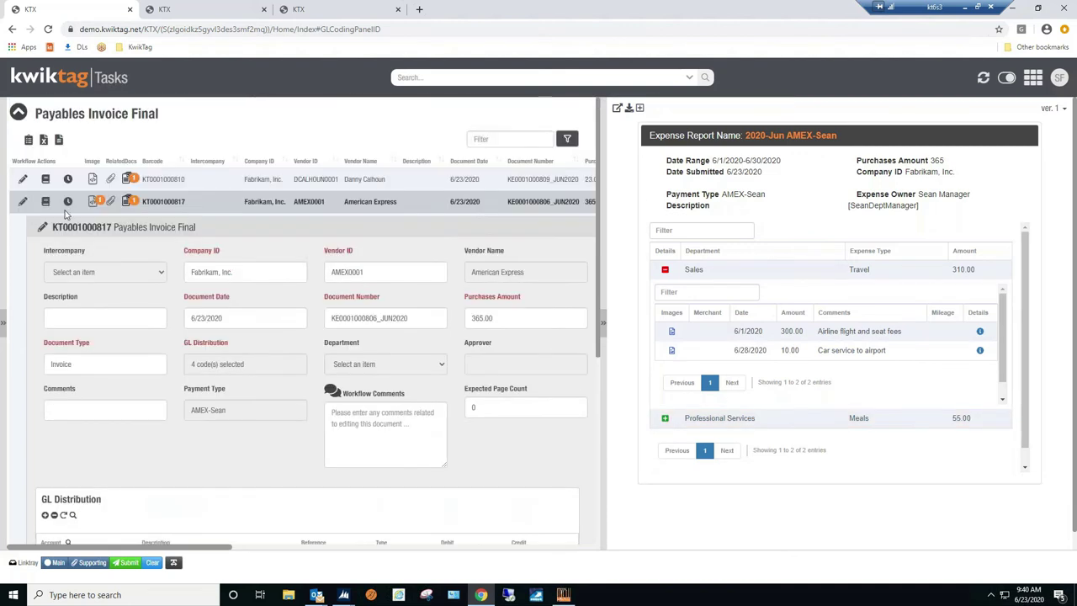
{"action": "left_click", "coordinate": [66, 204]}
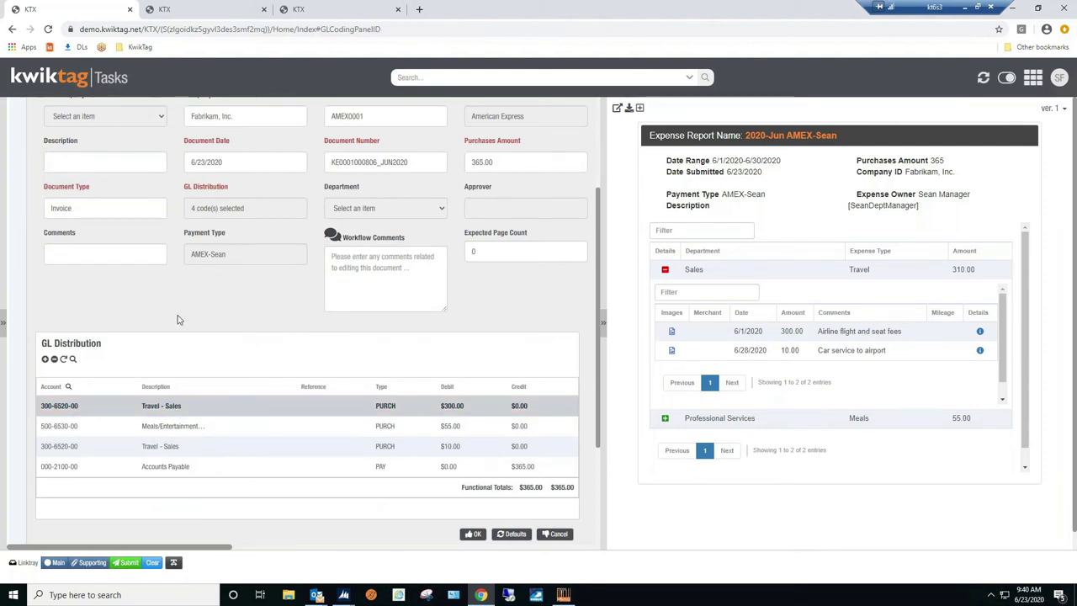
{"action": "left_click", "coordinate": [66, 428]}
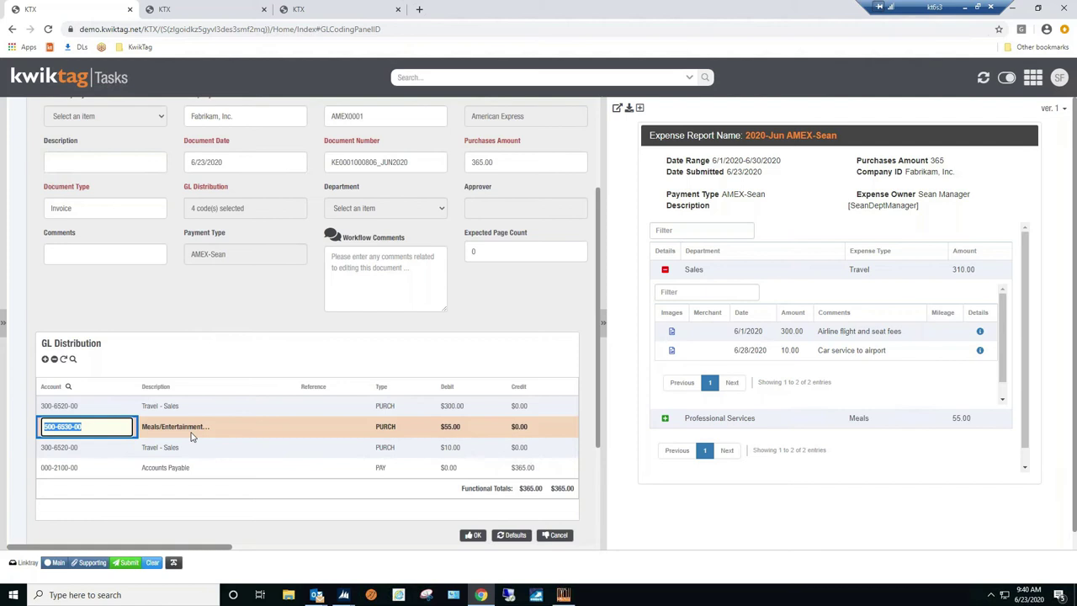
{"action": "left_click", "coordinate": [98, 427]}
{"action": "left_click", "coordinate": [69, 386]}
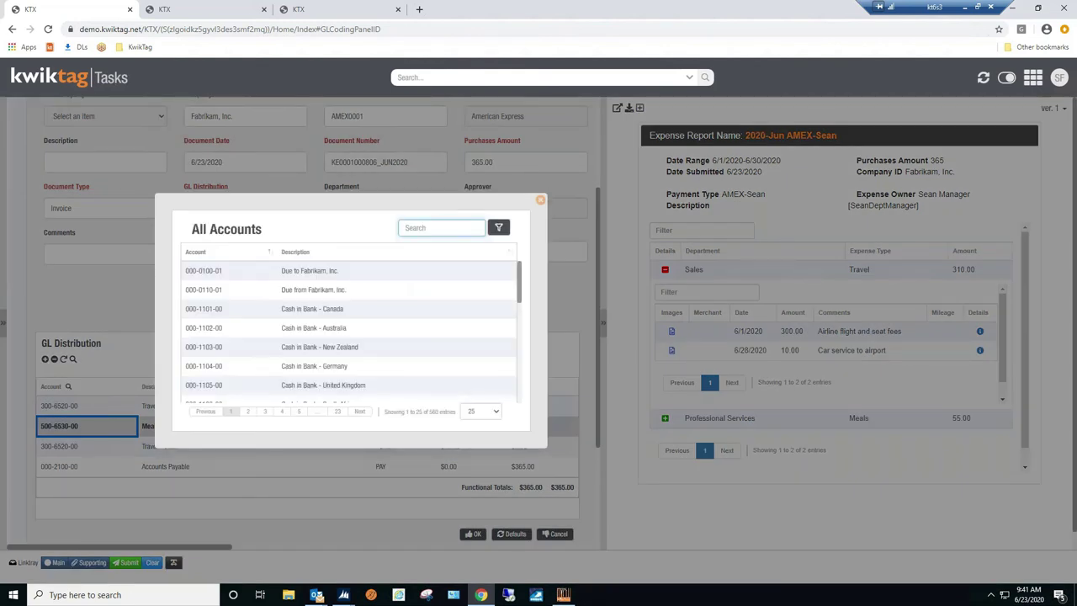
{"action": "left_click", "coordinate": [427, 227]}
{"action": "type", "text": "software"}
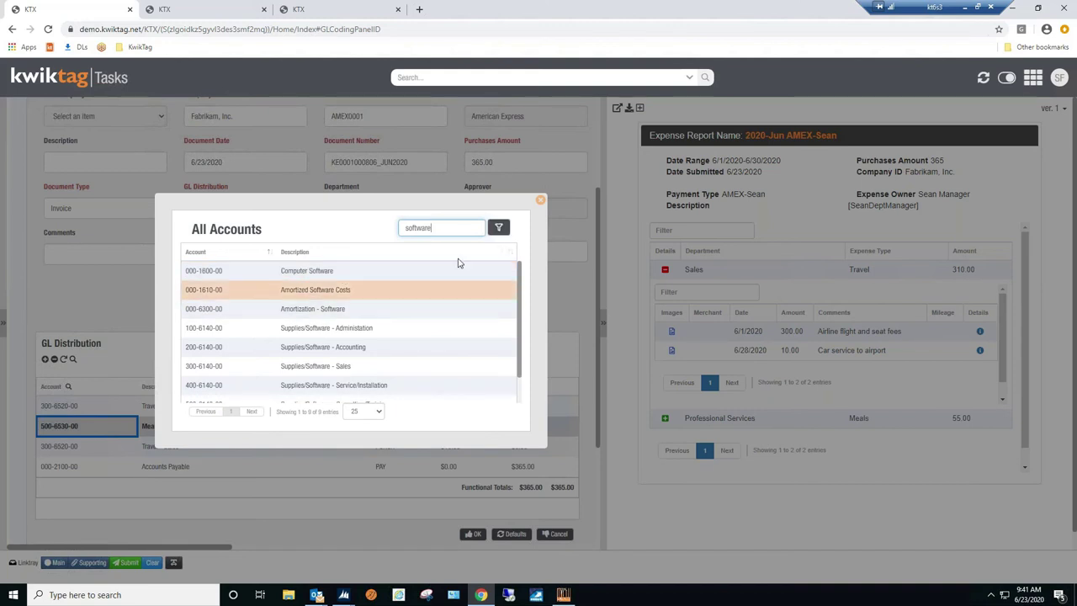
{"action": "key", "text": "BackSpace"}
{"action": "key", "text": "BackSpace"}
{"action": "key", "text": "BackSpace"}
{"action": "key", "text": "BackSpace"}
{"action": "key", "text": "BackSpace"}
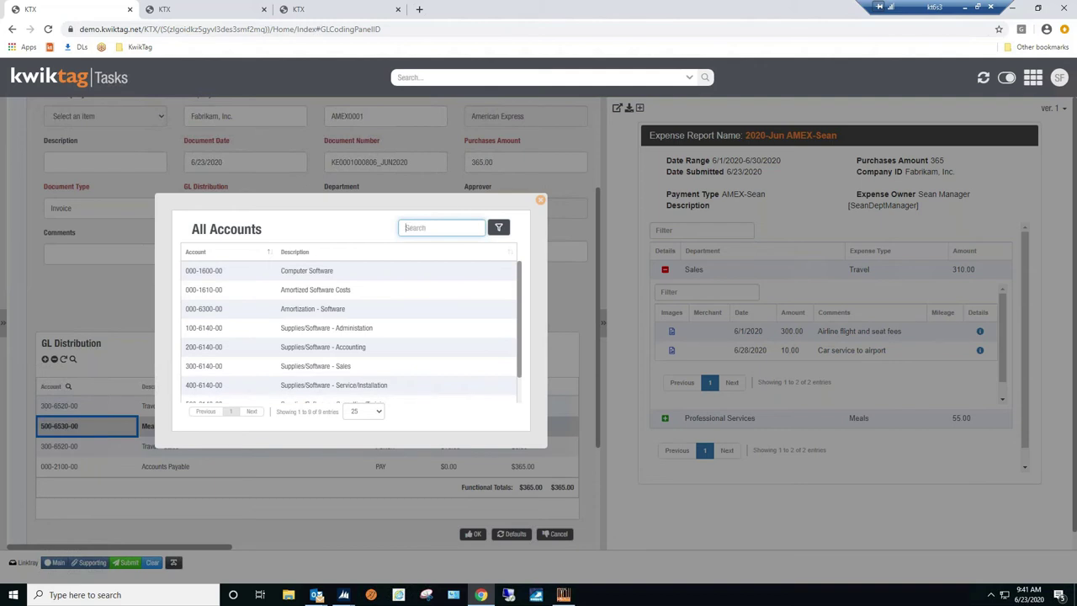
{"action": "left_click", "coordinate": [541, 202]}
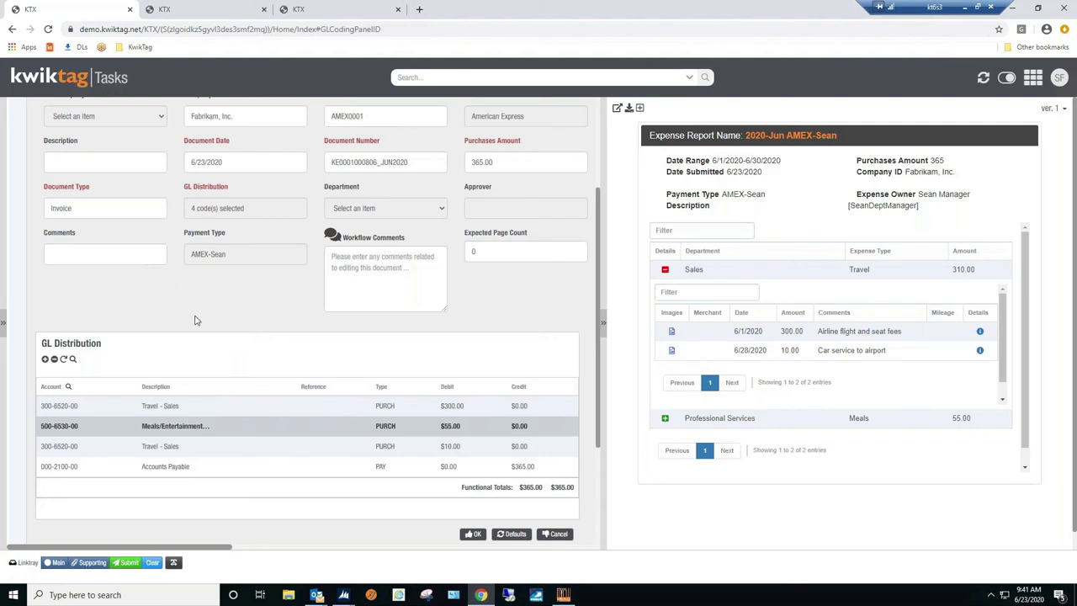
Step: Accept the GL Distribution and submit the American Express invoice after checking its workflow history
{"action": "left_click", "coordinate": [472, 534]}
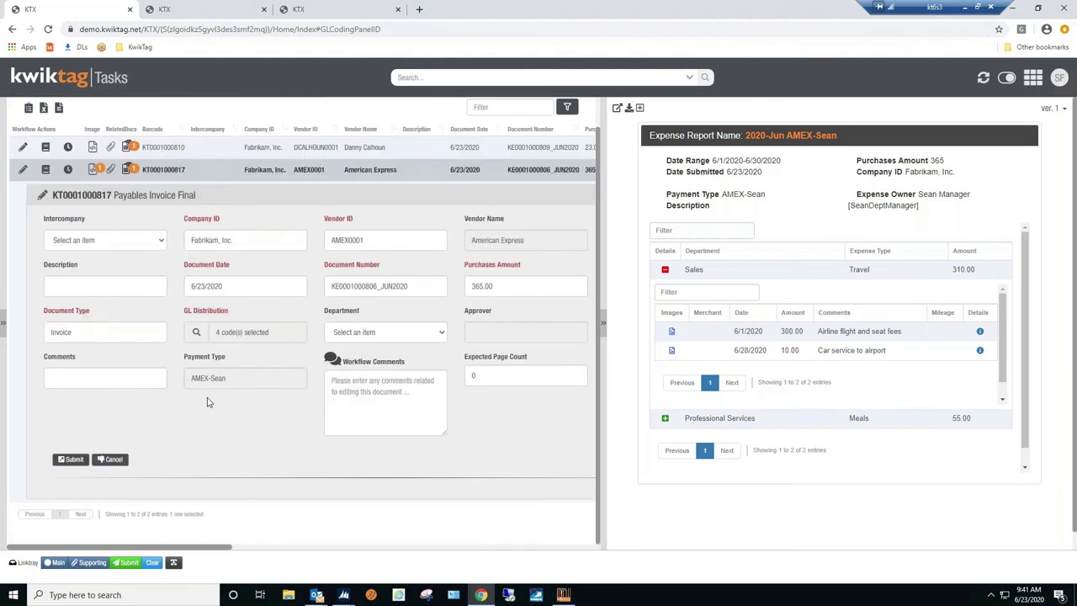
{"action": "left_click", "coordinate": [68, 171]}
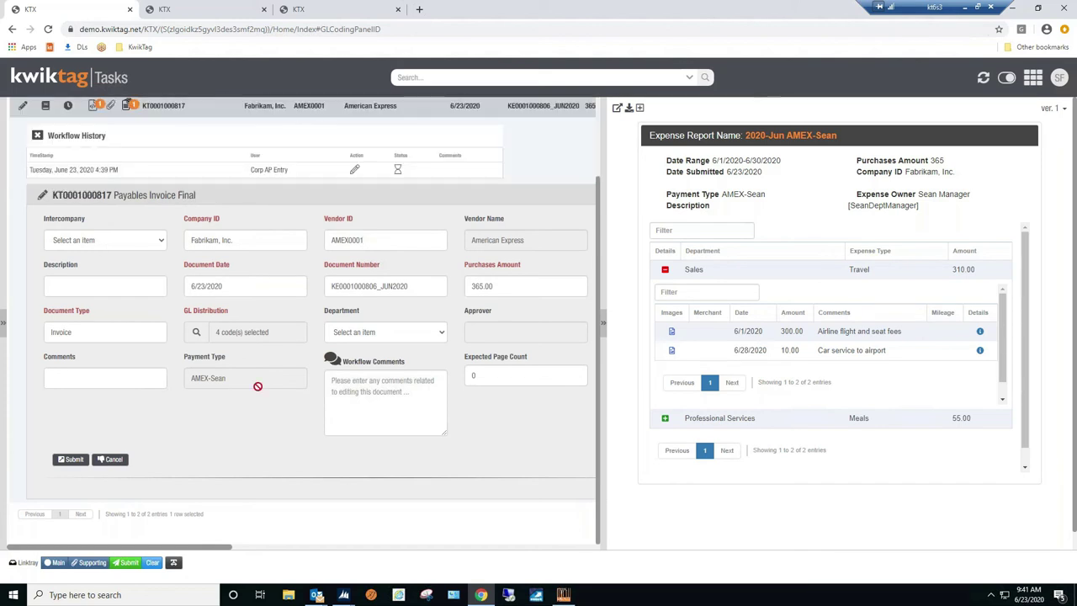
{"action": "scroll", "coordinate": [257, 385], "scroll_direction": "up", "scroll_amount": 1}
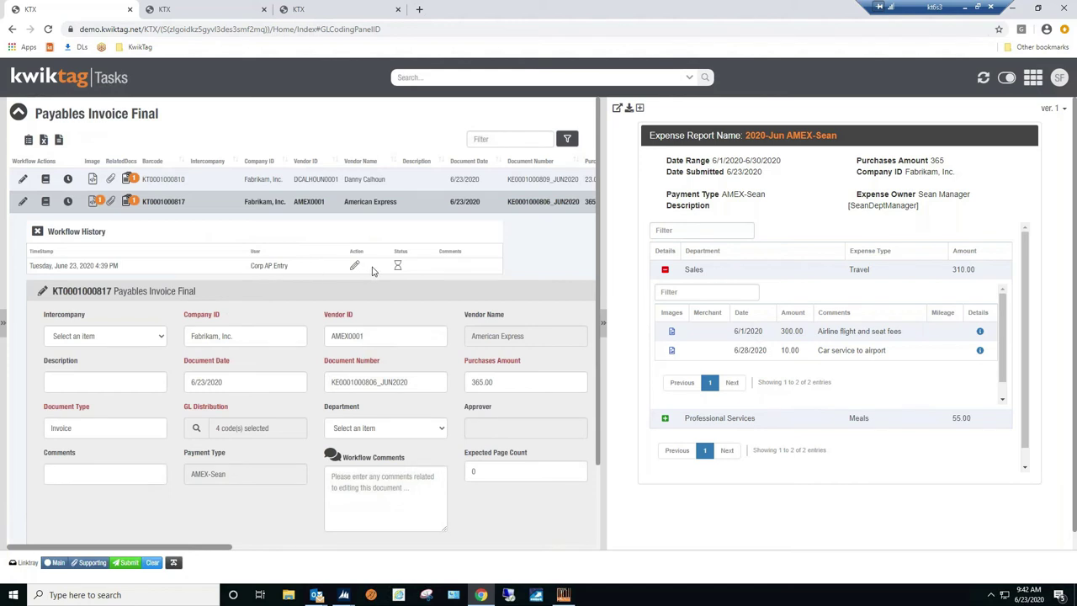
{"action": "mouse_move", "coordinate": [398, 269]}
{"action": "scroll", "coordinate": [143, 497], "scroll_direction": "down", "scroll_amount": 1}
{"action": "left_click", "coordinate": [71, 459]}
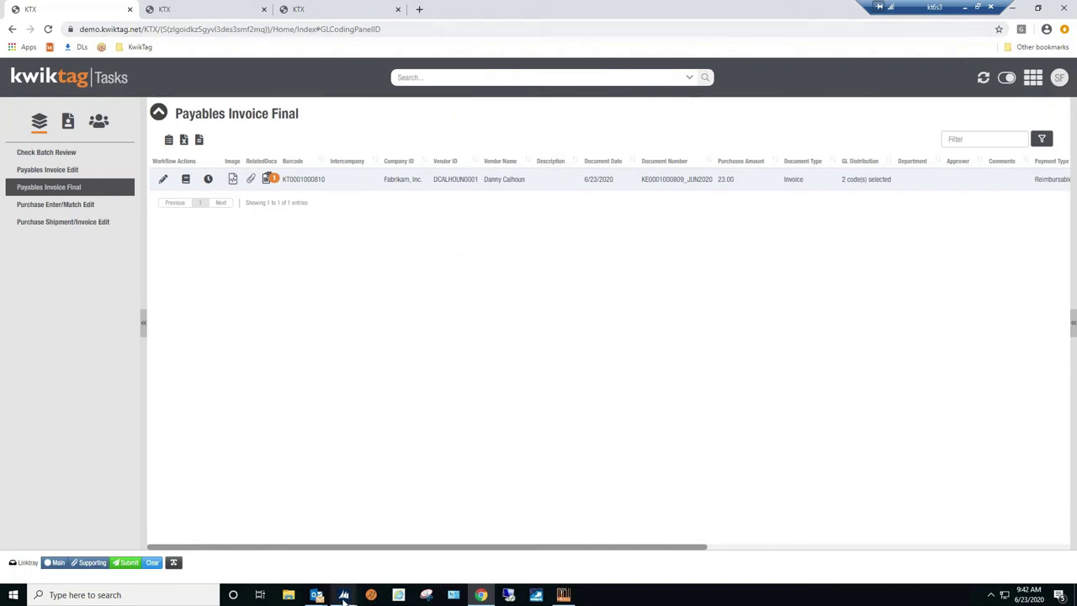
Step: Switch to Payables Transaction Entry in Microsoft Dynamics GP and open the KwikTag Work Queue in an enlarged window
{"action": "left_click", "coordinate": [343, 595]}
{"action": "mouse_move", "coordinate": [344, 595]}
{"action": "left_click", "coordinate": [410, 529]}
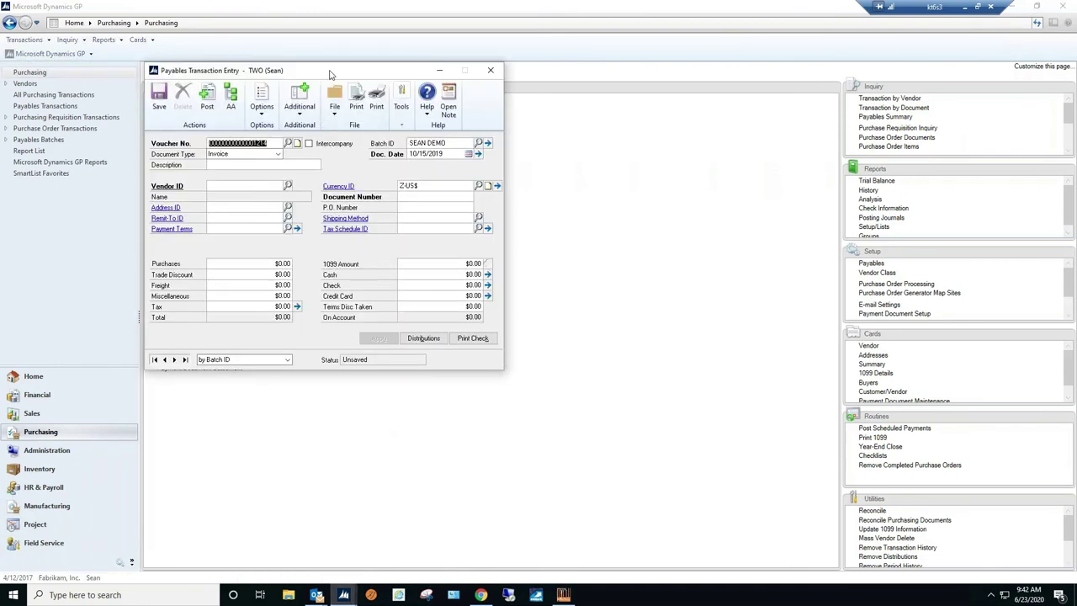
{"action": "left_click_drag", "start_coordinate": [331, 74], "coordinate": [437, 91]}
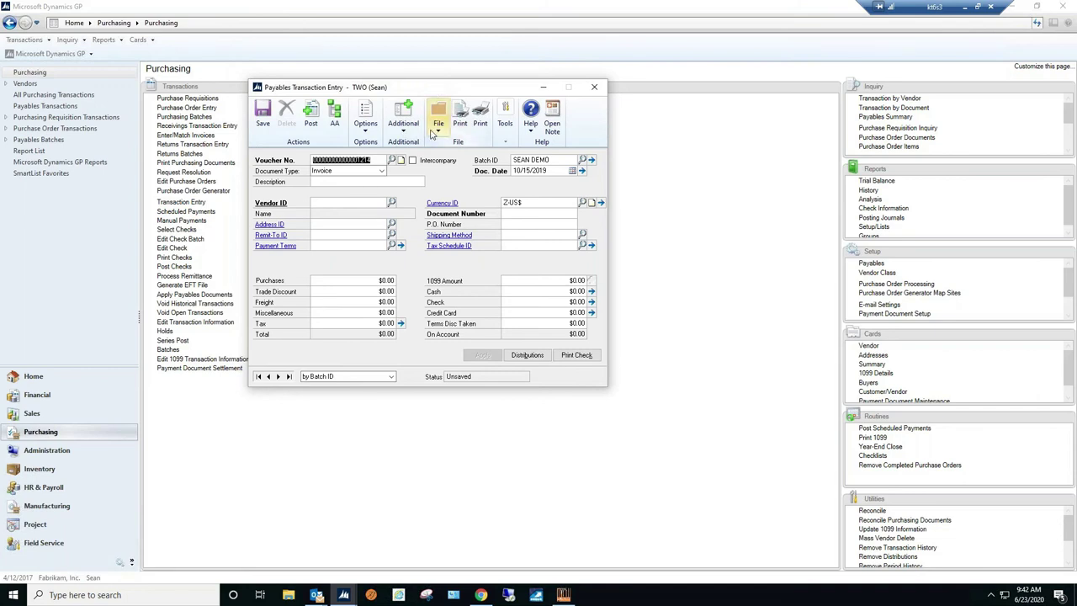
{"action": "left_click", "coordinate": [402, 131]}
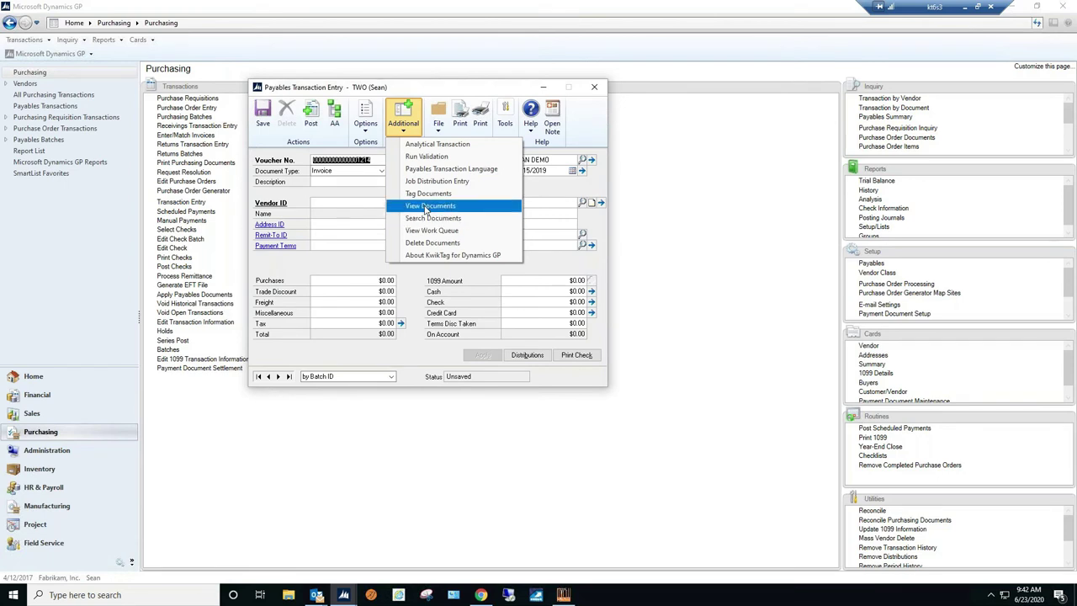
{"action": "left_click", "coordinate": [439, 233]}
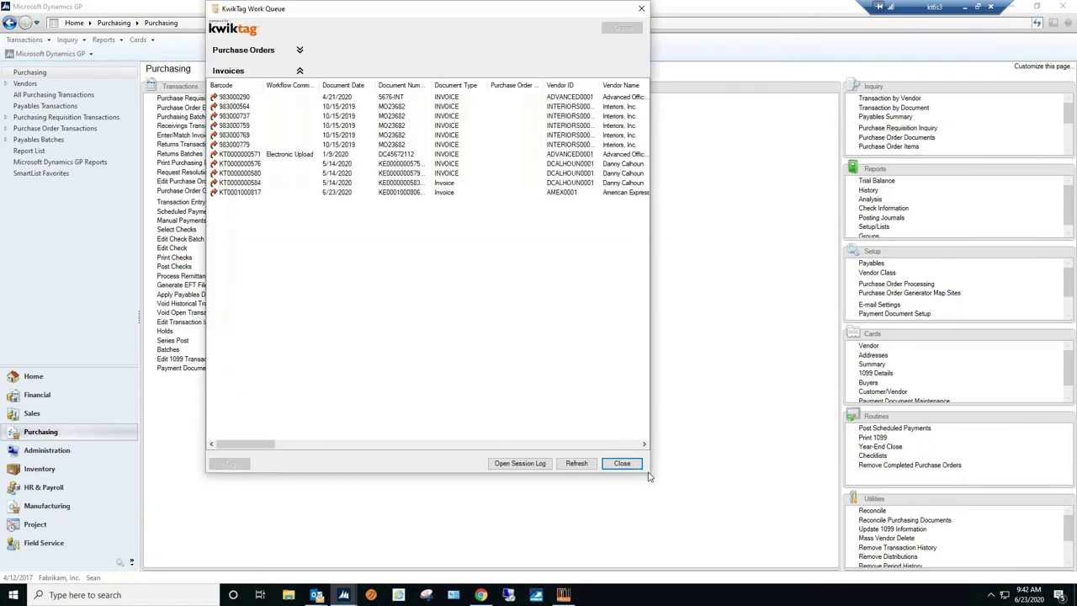
{"action": "left_click_drag", "start_coordinate": [648, 473], "coordinate": [993, 382]}
{"action": "left_click_drag", "start_coordinate": [468, 13], "coordinate": [412, 126]}
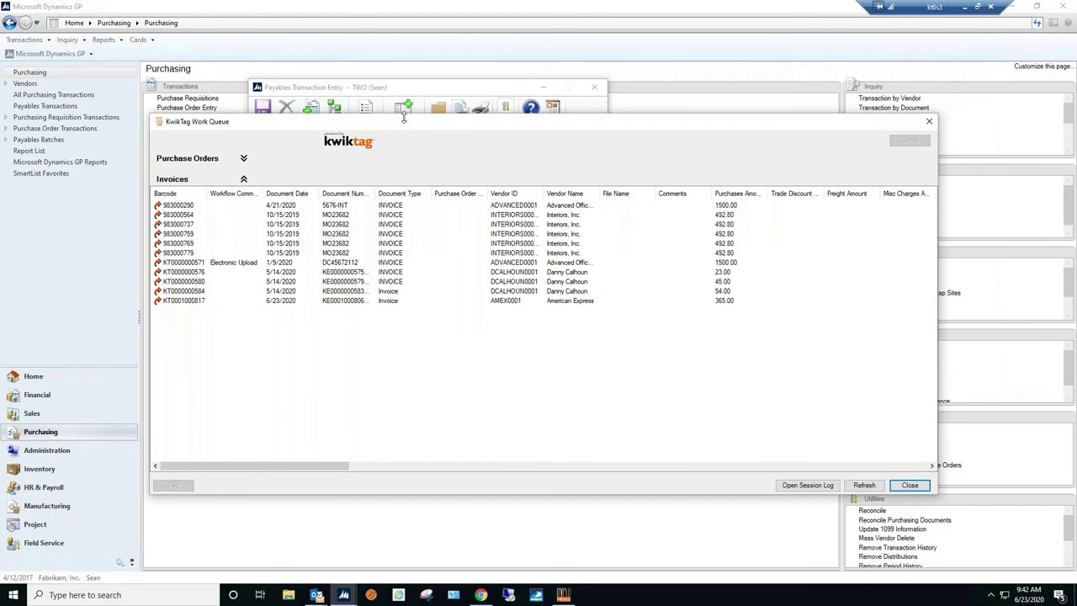
Step: Create the payables transaction for the American Express invoice in batch SAF KWIKEXPENSE, and close the work queue
{"action": "left_click", "coordinate": [557, 303]}
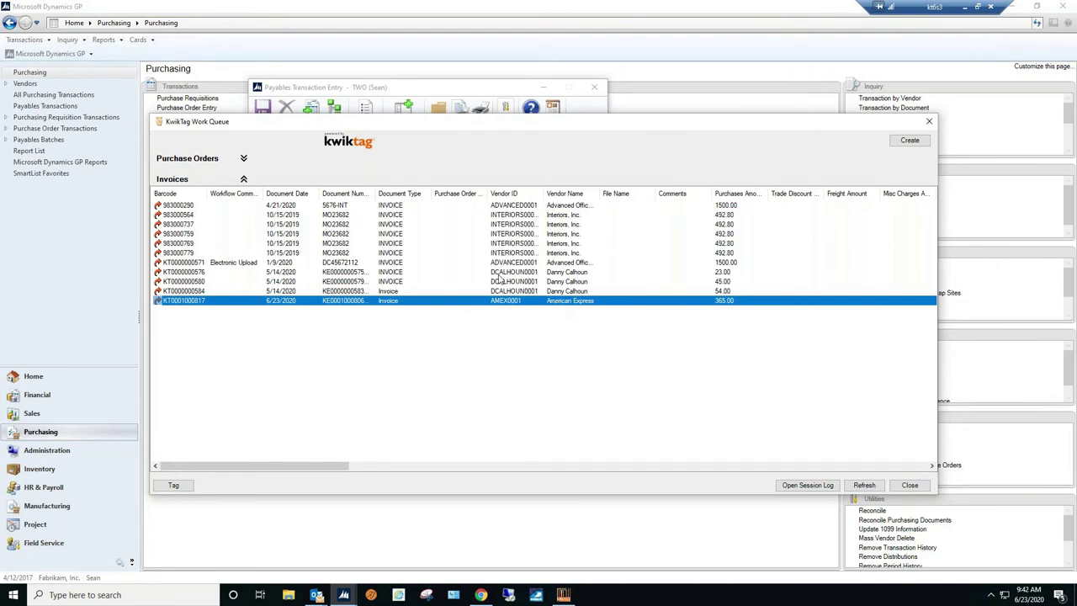
{"action": "left_click", "coordinate": [910, 141]}
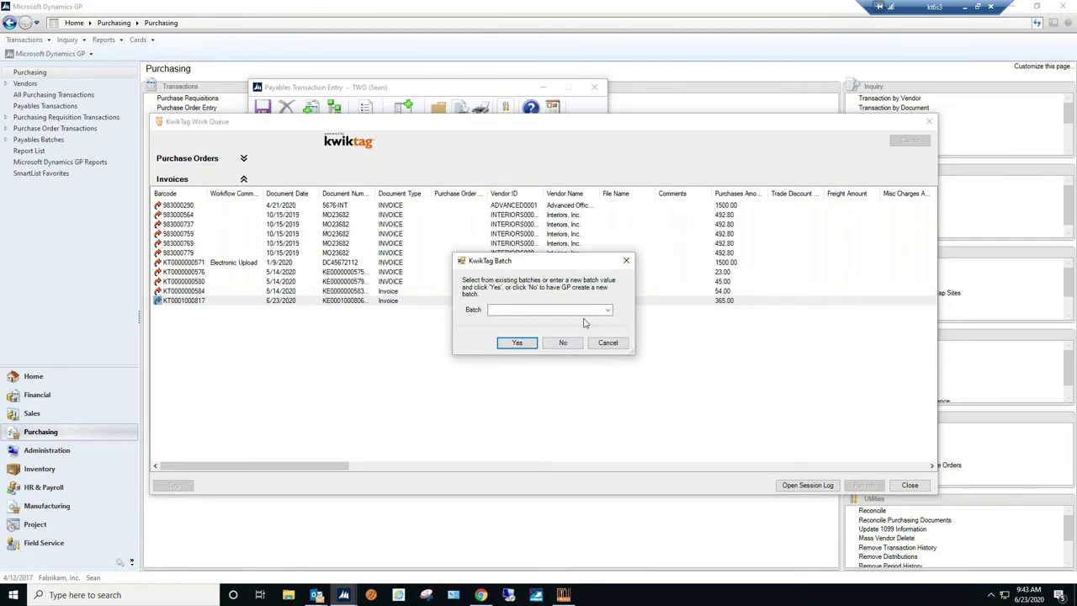
{"action": "left_click", "coordinate": [607, 310]}
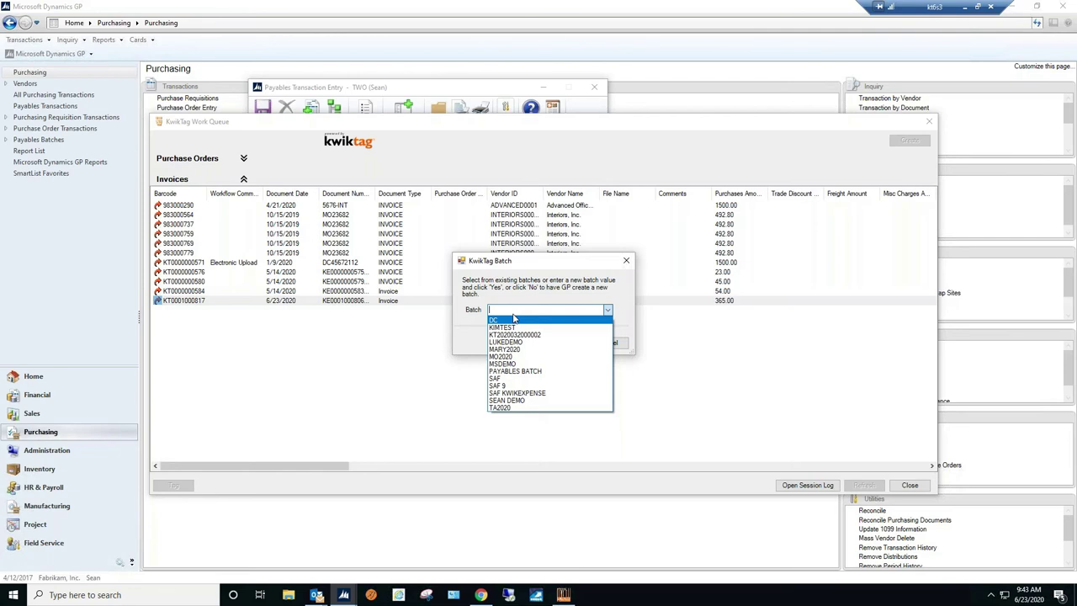
{"action": "left_click", "coordinate": [540, 395]}
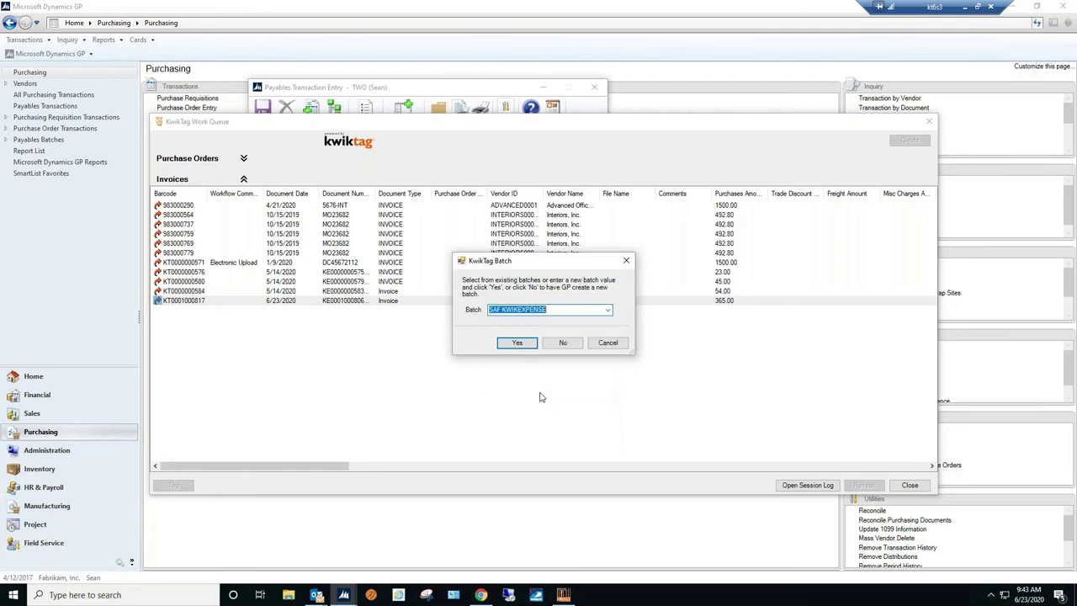
{"action": "left_click", "coordinate": [518, 344]}
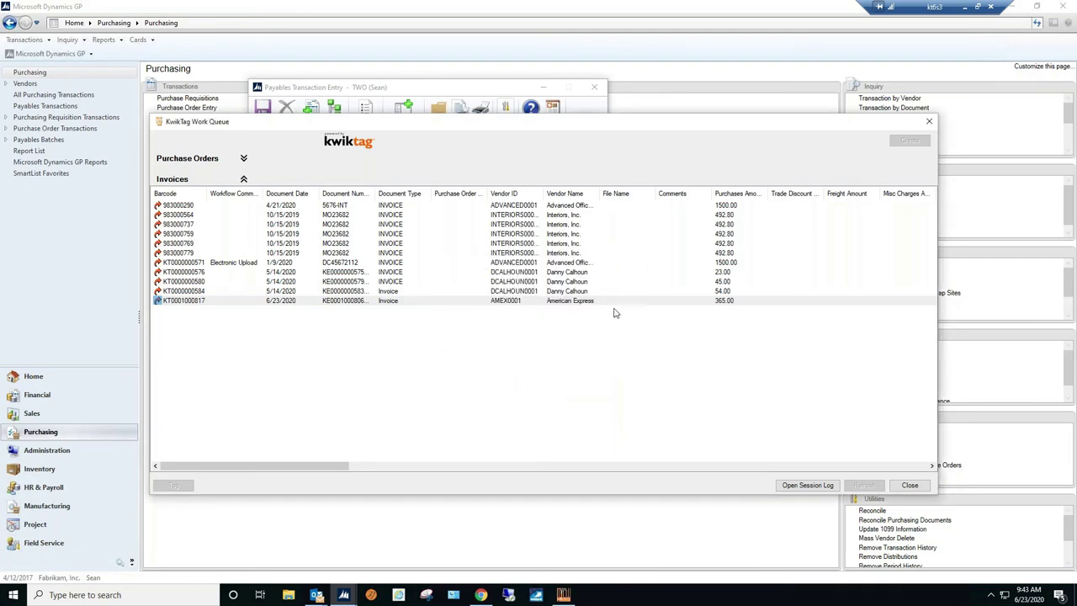
{"action": "left_click", "coordinate": [928, 121]}
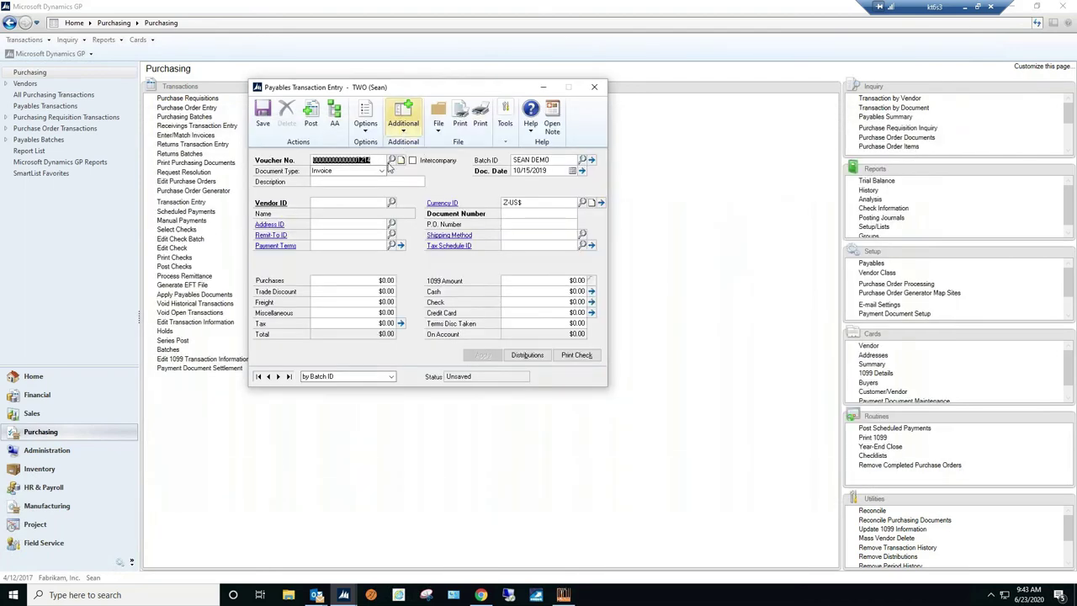
Step: Look up vouchers by batch "saf", load the SAF KWIKEXPENSE voucher for AMEX0001, and review its account distributions
{"action": "left_click", "coordinate": [391, 159]}
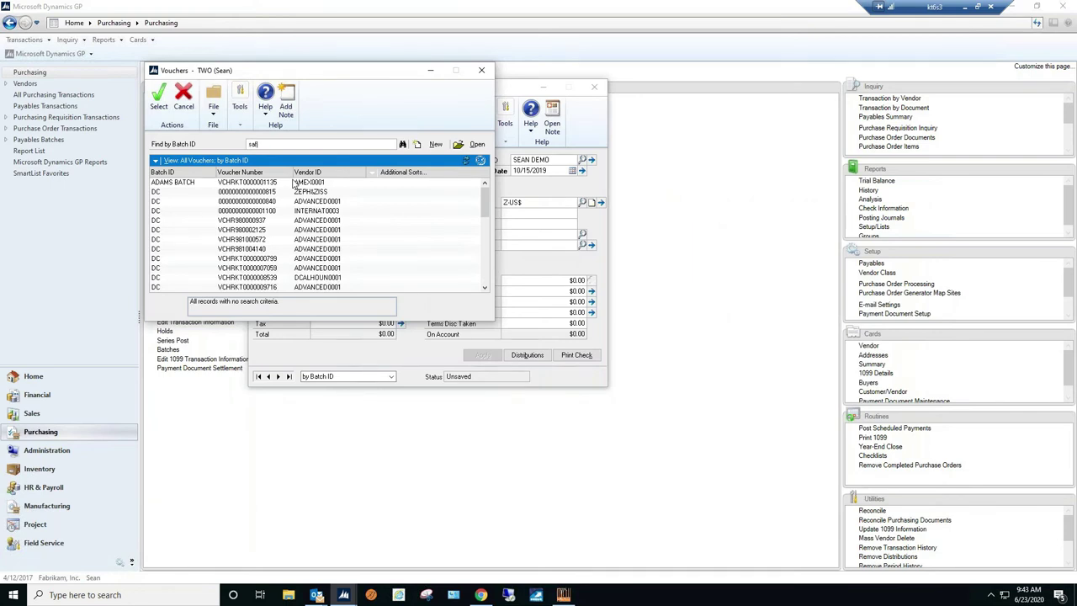
{"action": "key", "text": "Return"}
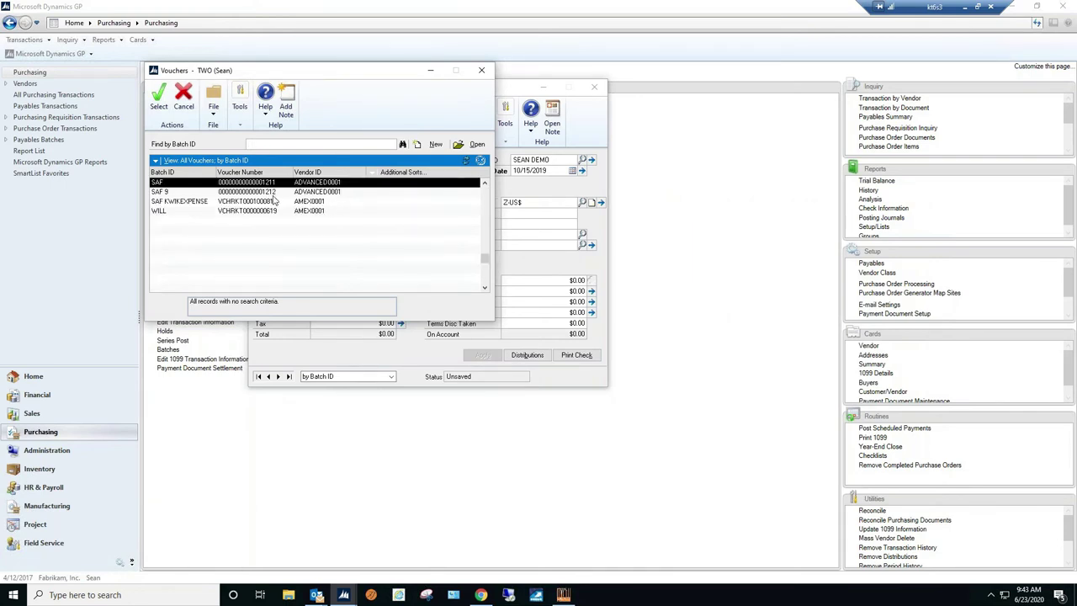
{"action": "left_click", "coordinate": [204, 203]}
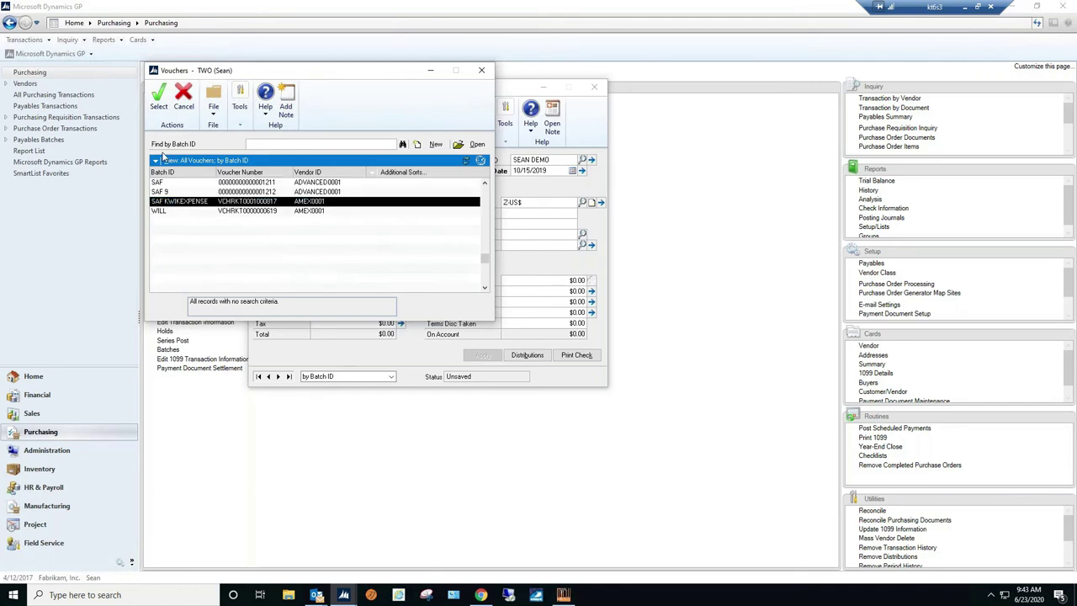
{"action": "left_click", "coordinate": [159, 99]}
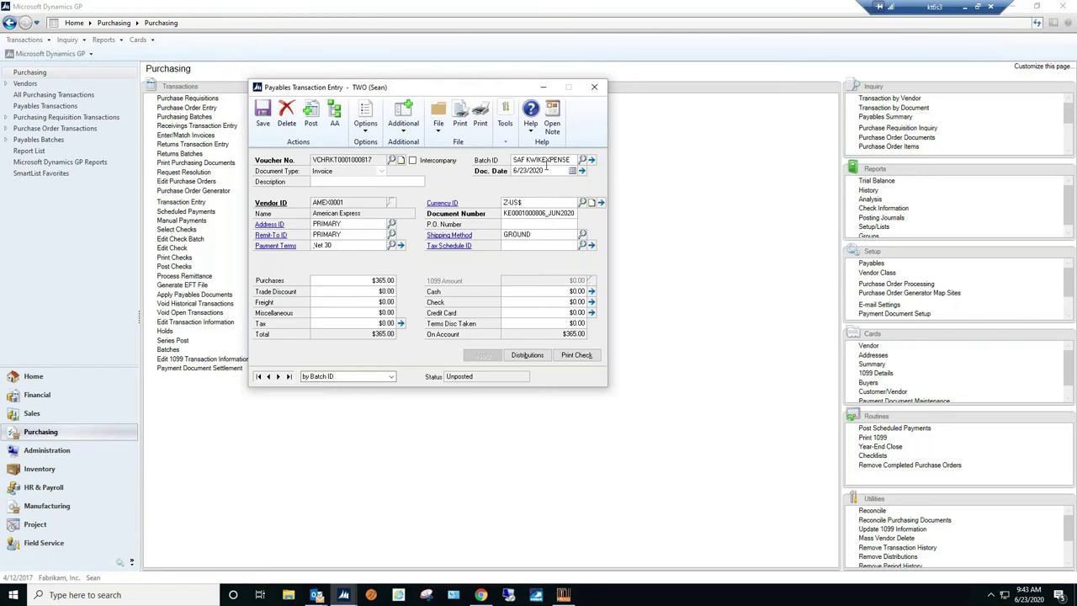
{"action": "left_click", "coordinate": [527, 355]}
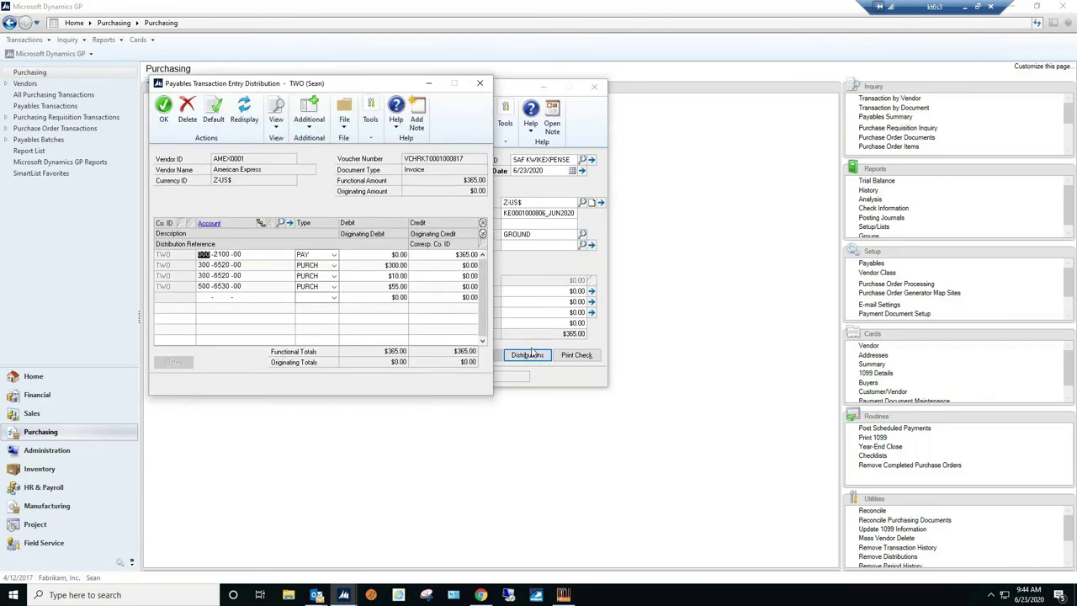
{"action": "left_click", "coordinate": [163, 109]}
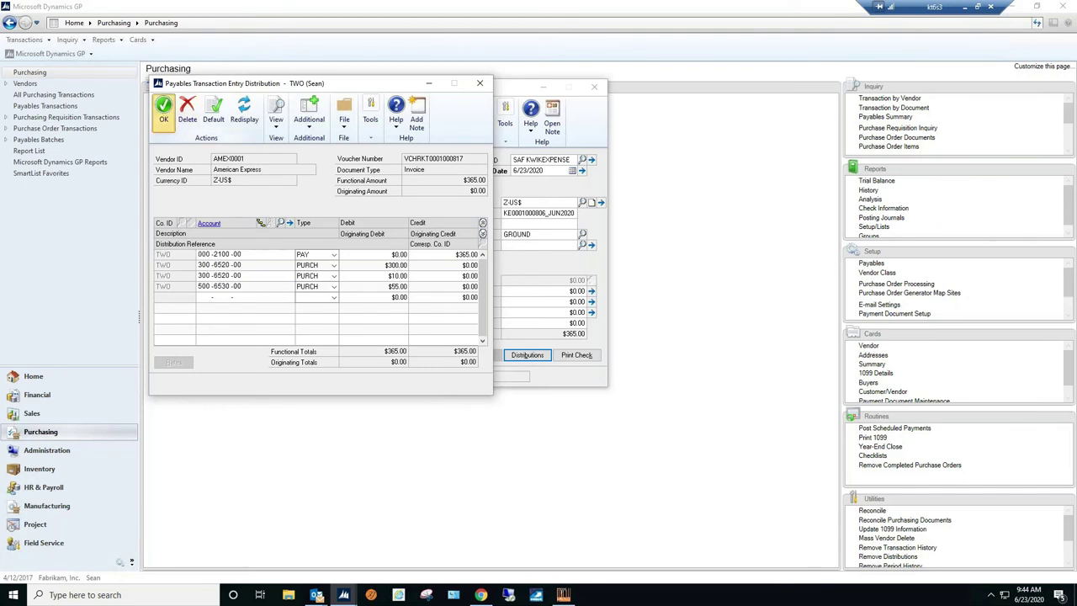
Step: View the voucher's attached expense report with the Sales travel details and airline receipt, and return to the main Microsoft Dynamics GP window
{"action": "left_click", "coordinate": [404, 130]}
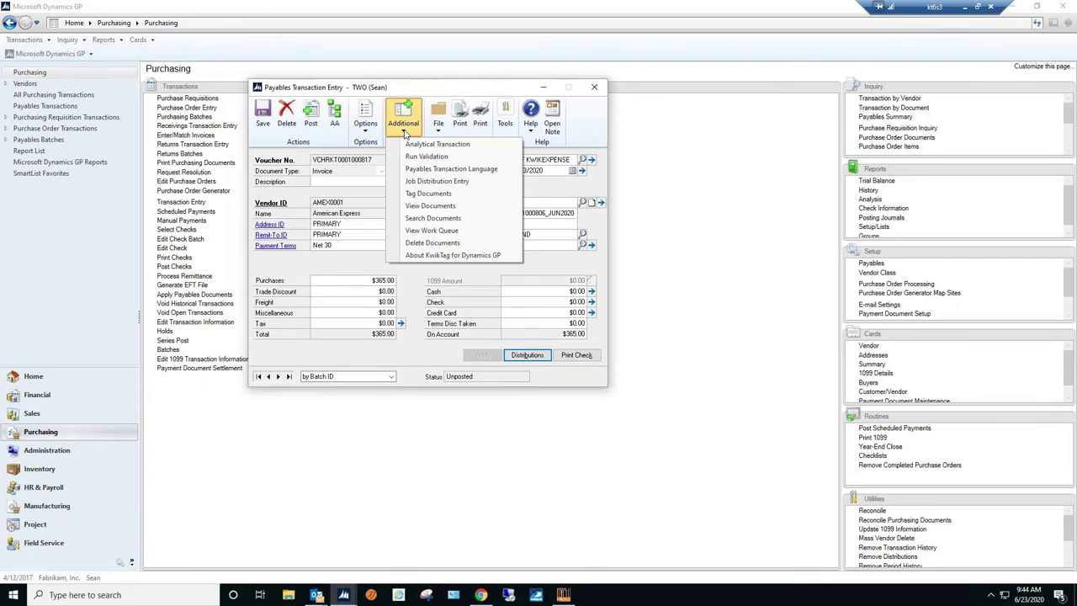
{"action": "left_click", "coordinate": [444, 208]}
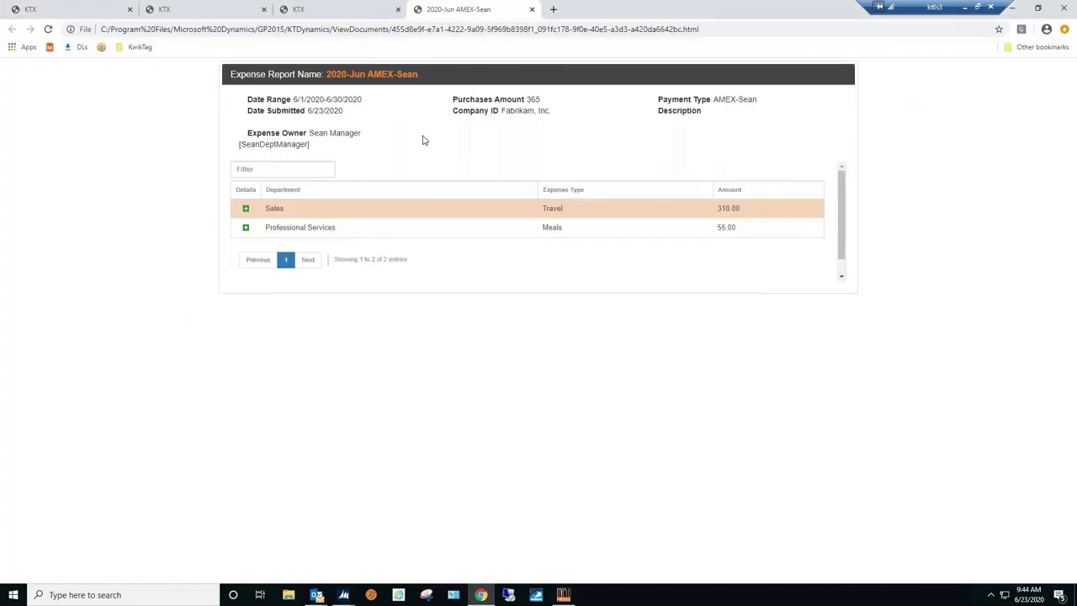
{"action": "left_click", "coordinate": [246, 208]}
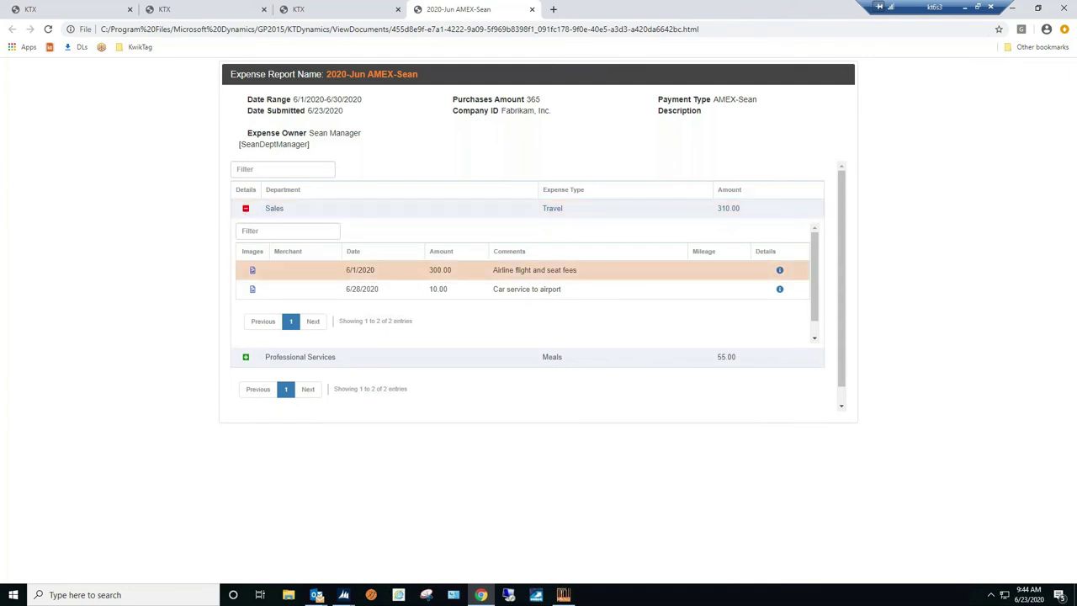
{"action": "left_click", "coordinate": [252, 270]}
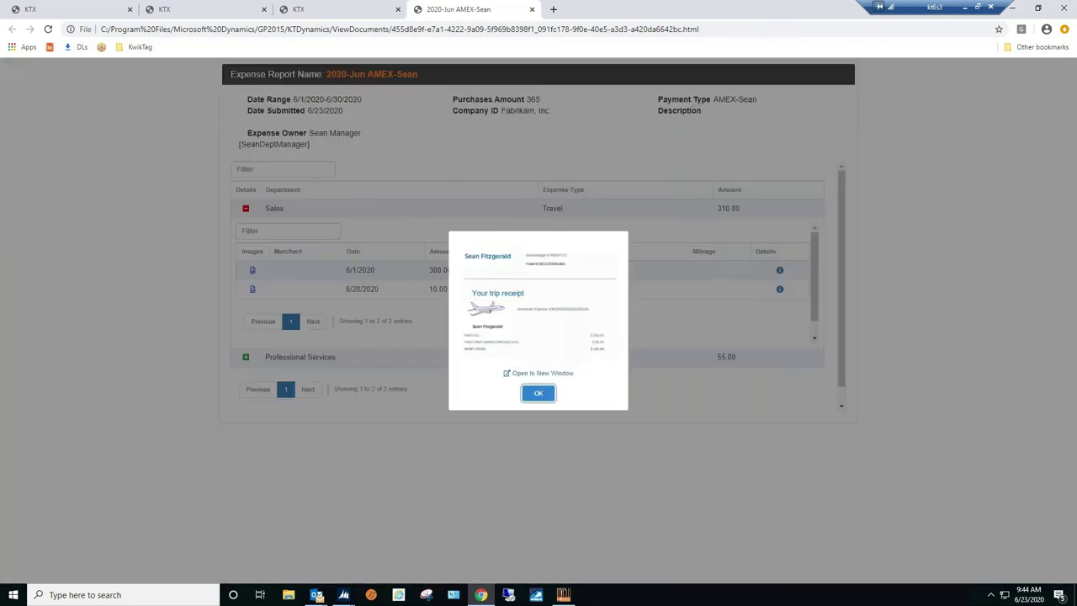
{"action": "left_click", "coordinate": [530, 10]}
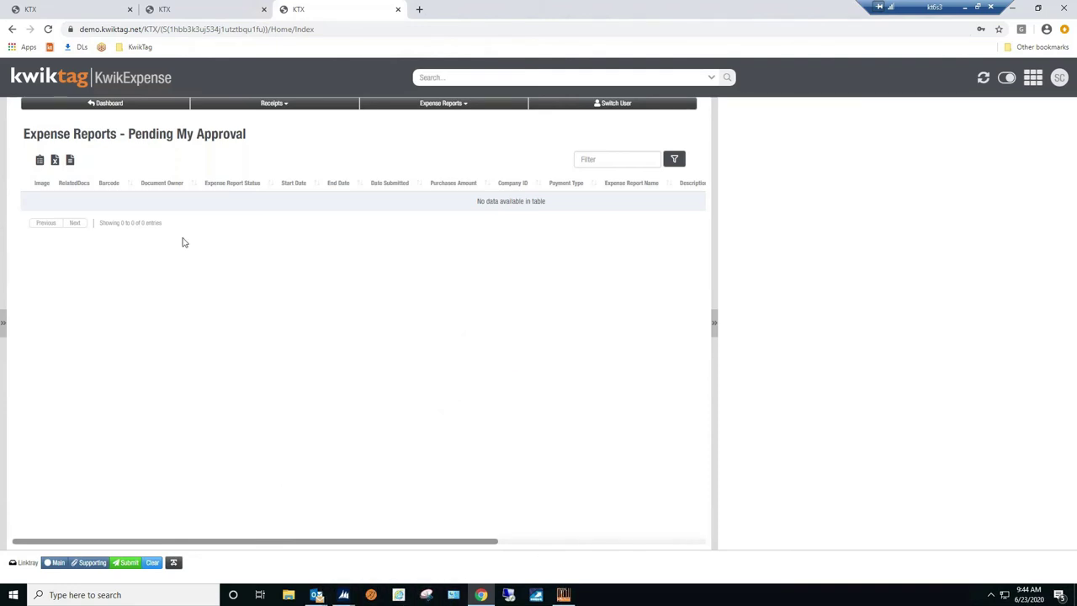
{"action": "mouse_move", "coordinate": [343, 593]}
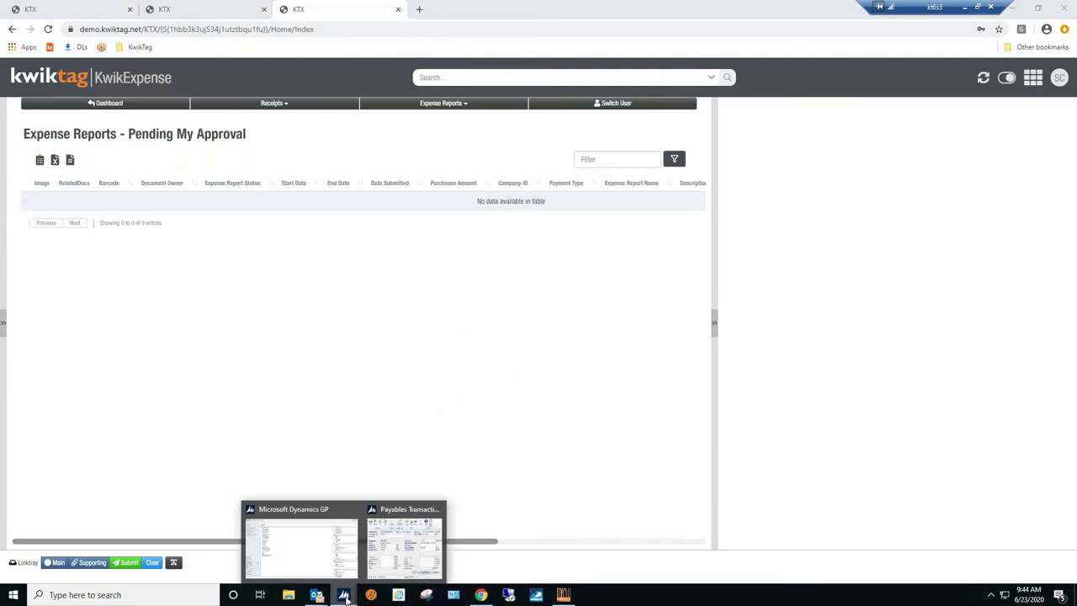
{"action": "left_click", "coordinate": [325, 548]}
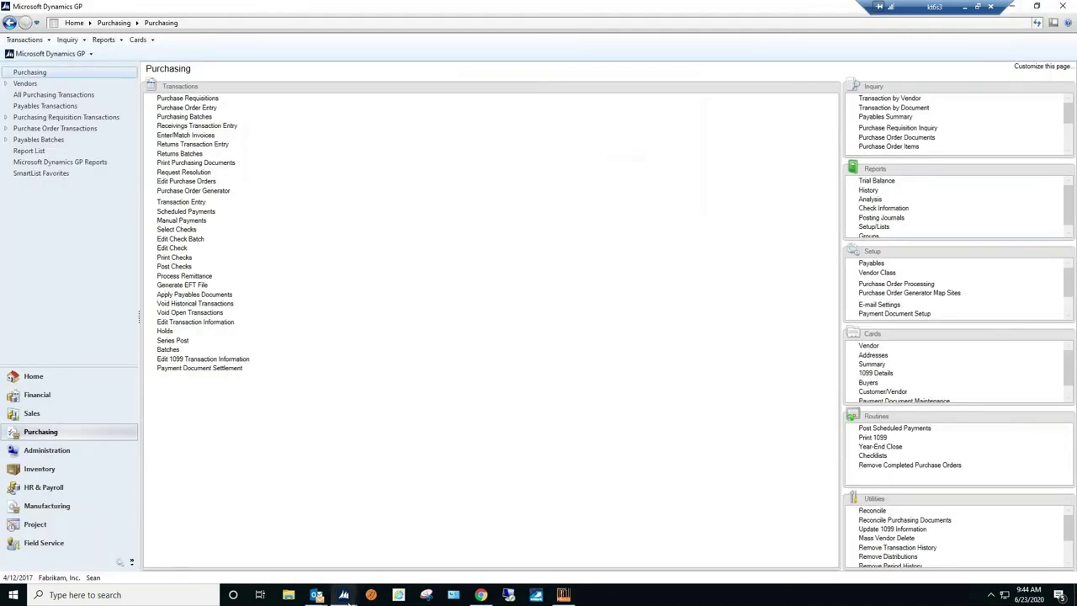
Step: Bring up the American Express voucher in Payables Transaction Entry and start tagging a document with the comment "Browse OUt"
{"action": "left_click", "coordinate": [343, 595]}
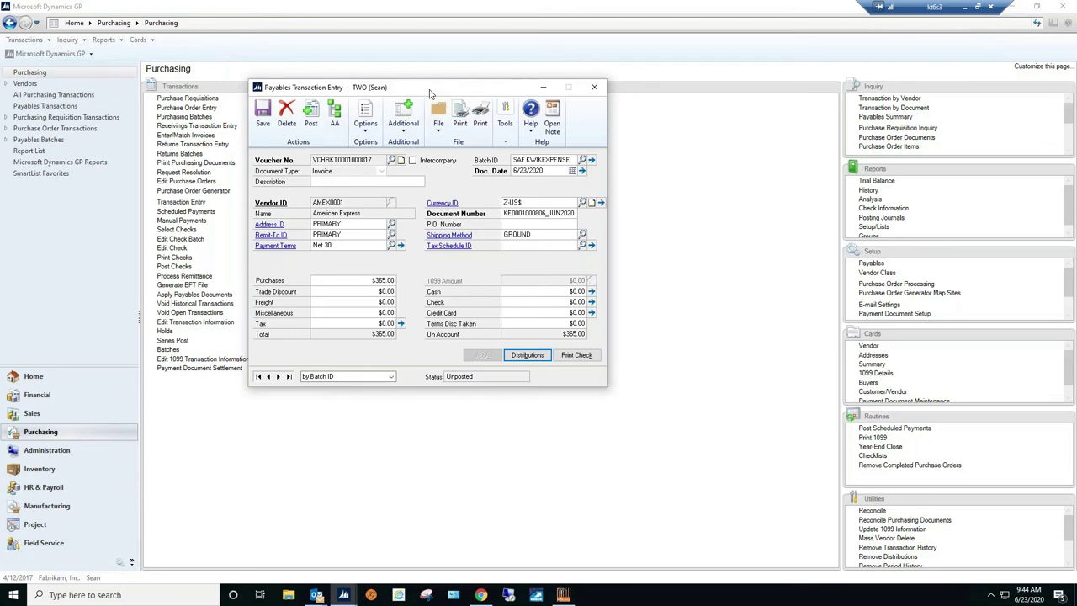
{"action": "left_click_drag", "start_coordinate": [429, 93], "coordinate": [524, 122]}
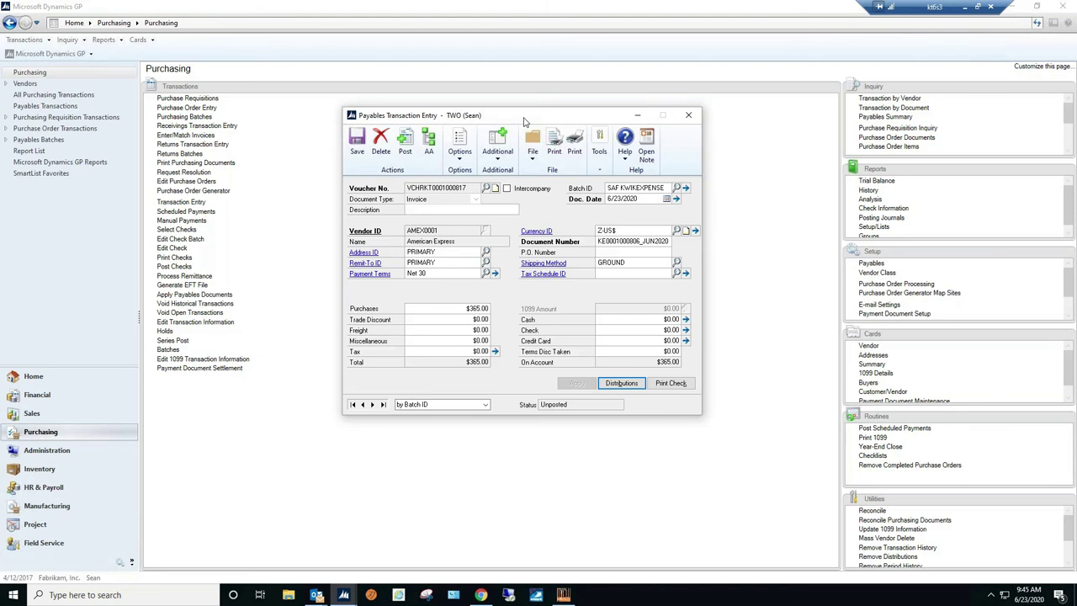
{"action": "left_click", "coordinate": [500, 161]}
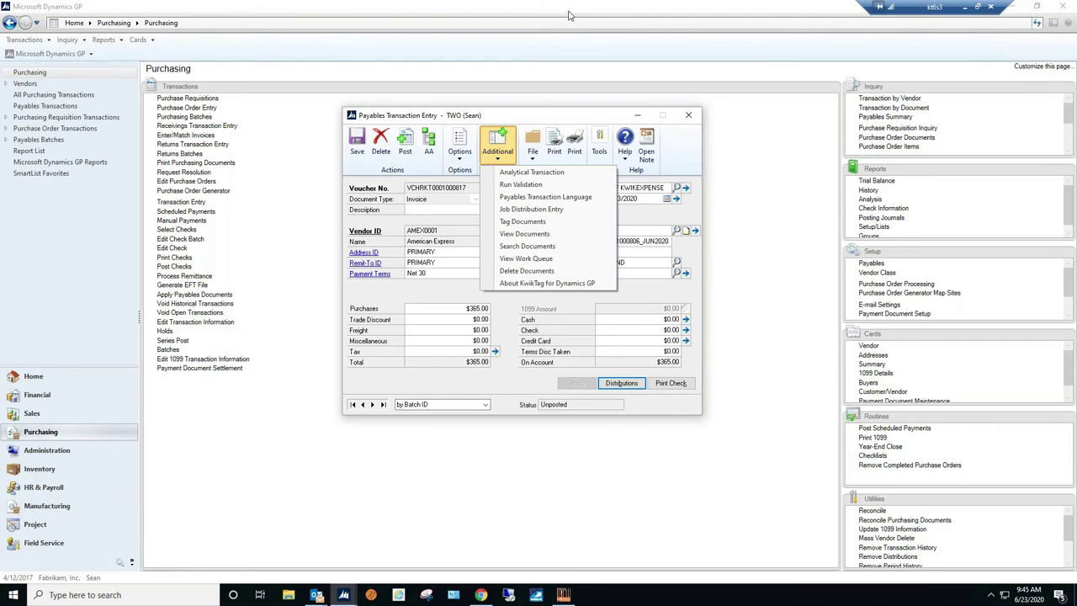
{"action": "left_click", "coordinate": [545, 222]}
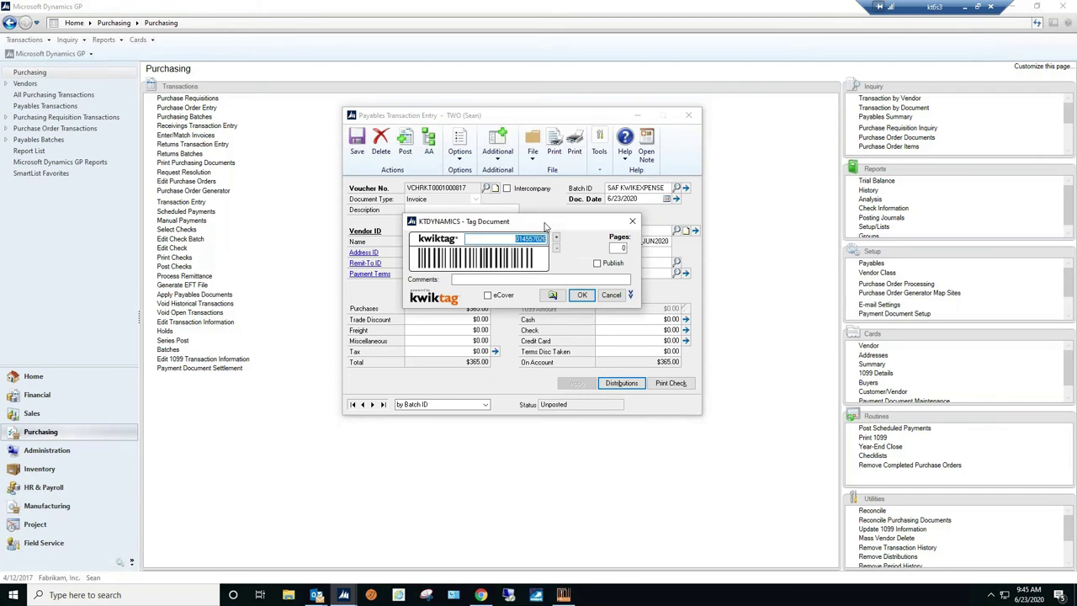
{"action": "left_click", "coordinate": [467, 281]}
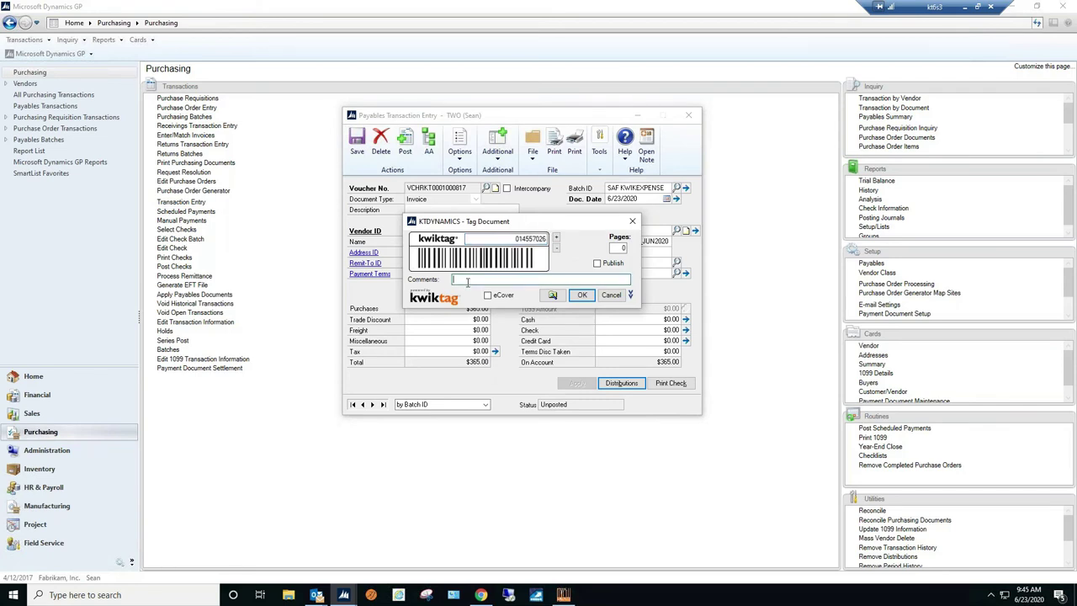
{"action": "type", "text": "Browse OUt"}
Step: Attach the PDF "Sales Order - Advanced Office Systems (1)" from the Documents folder and confirm sending it to KwikTag
{"action": "left_click", "coordinate": [553, 295]}
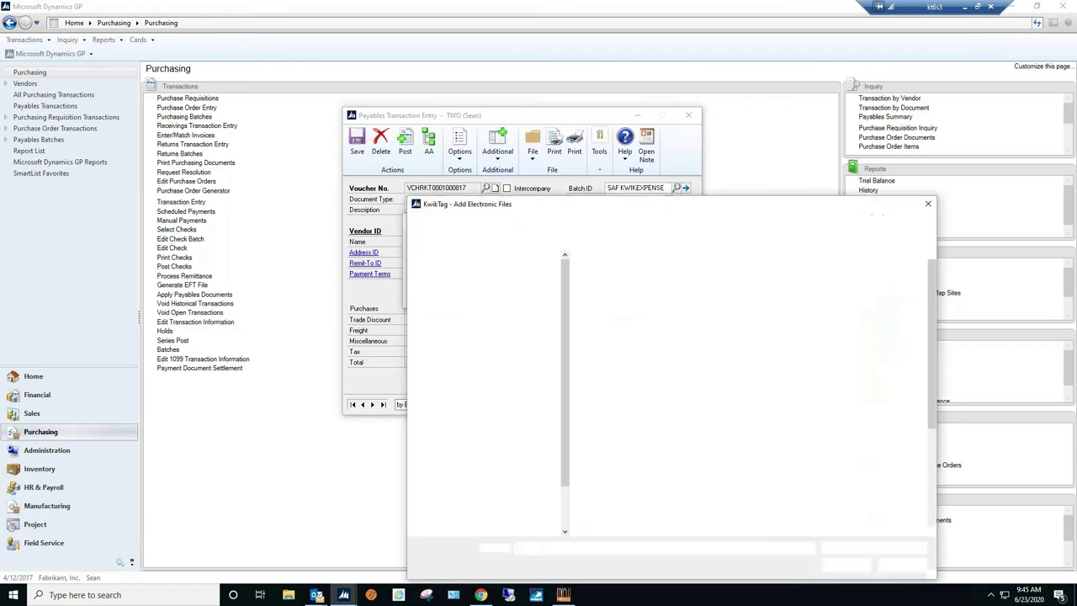
{"action": "left_click_drag", "start_coordinate": [593, 195], "coordinate": [650, 102]}
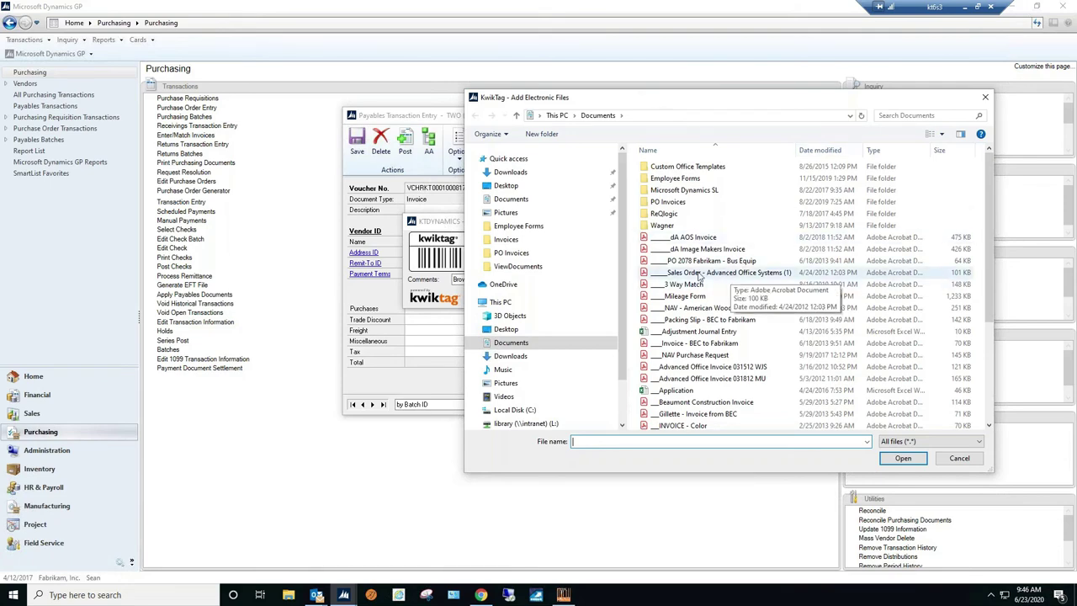
{"action": "double_click", "coordinate": [737, 279]}
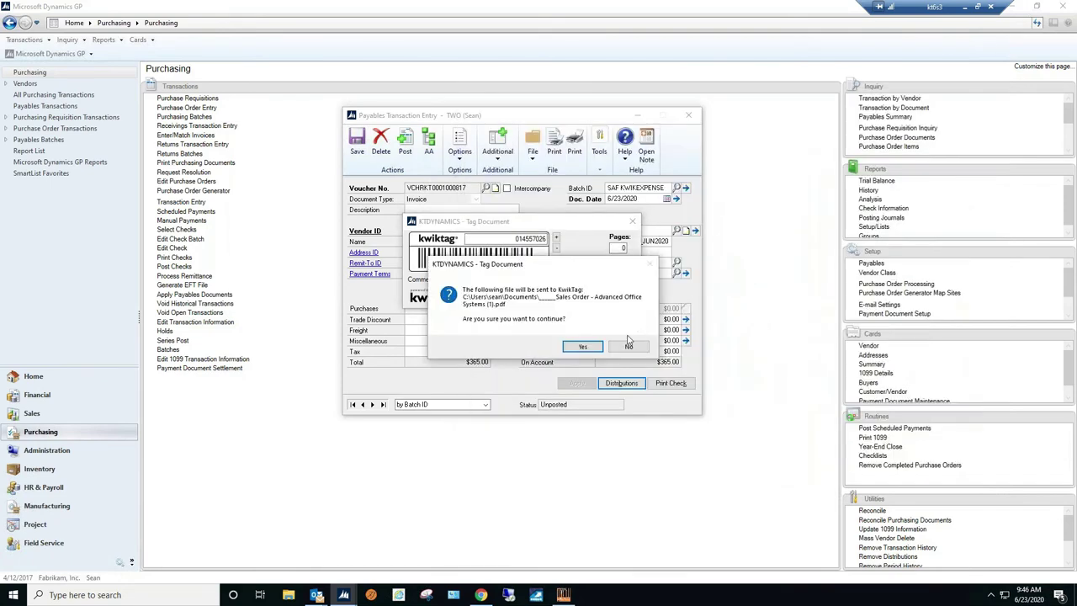
{"action": "left_click", "coordinate": [581, 347]}
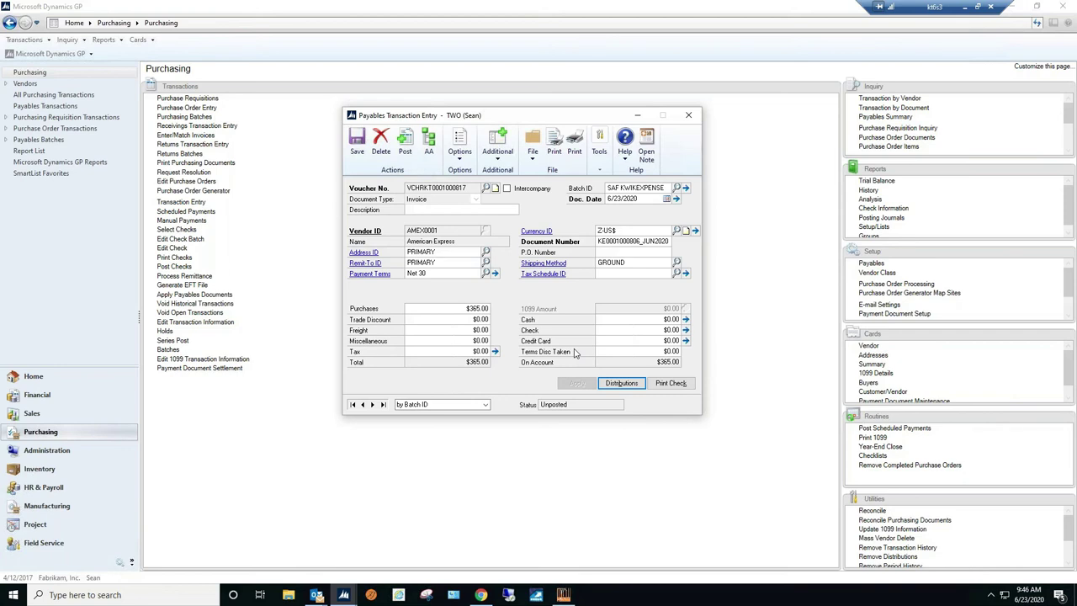
Step: Minimize the main Dynamics GP, Chrome and Outlook windows and reposition the voucher window over the desktop
{"action": "left_click", "coordinate": [496, 159]}
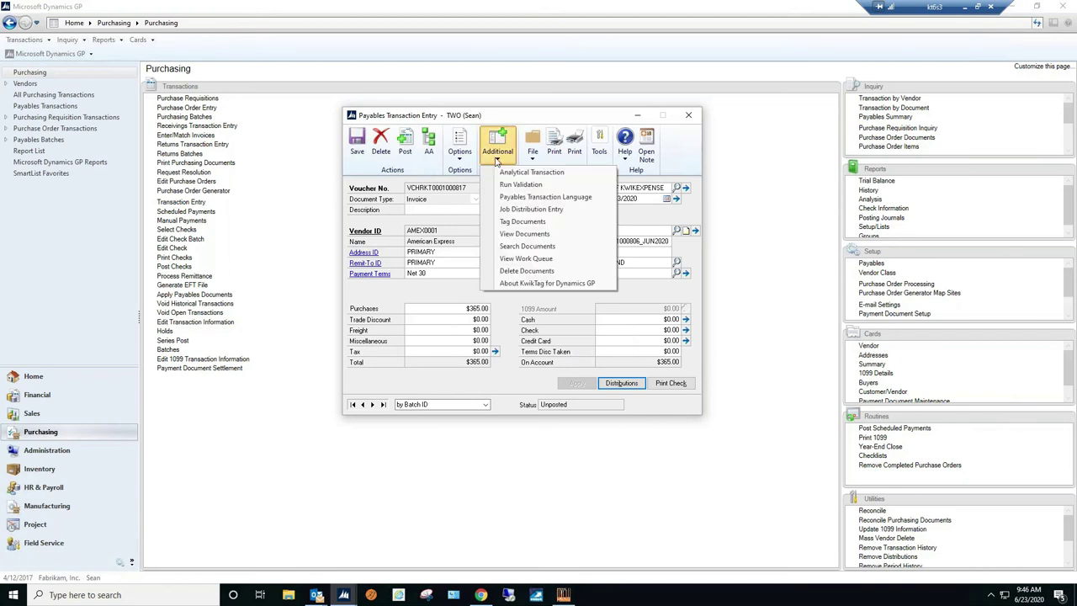
{"action": "left_click", "coordinate": [744, 515]}
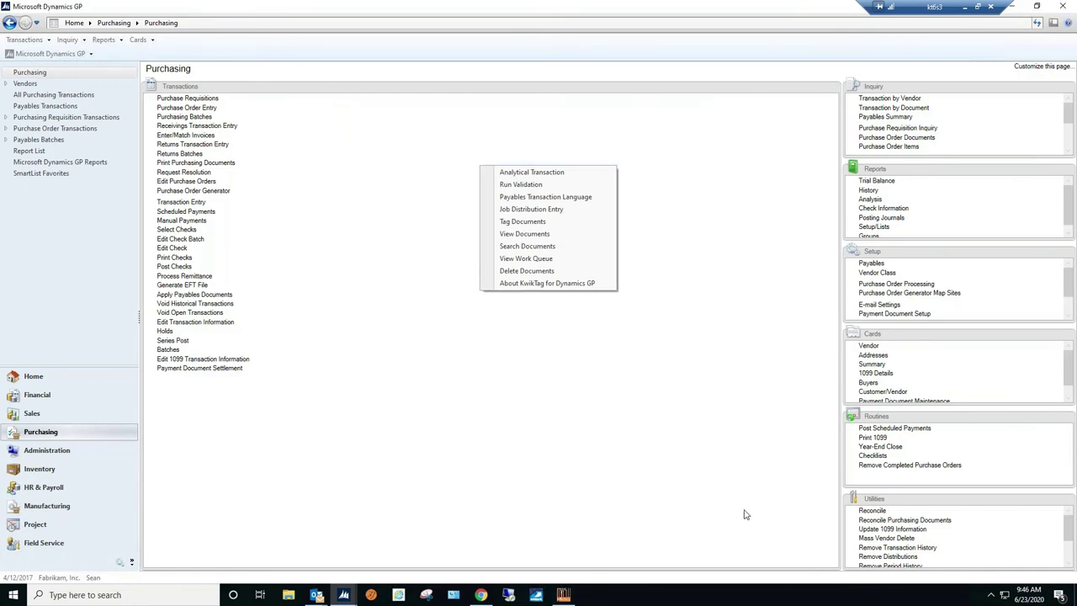
{"action": "left_click", "coordinate": [1013, 7]}
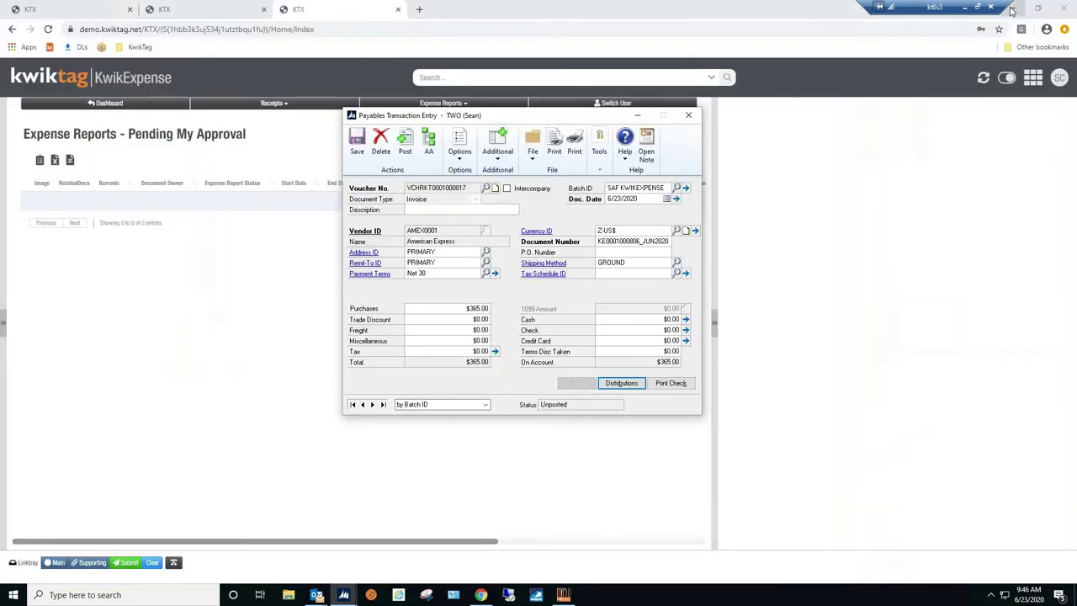
{"action": "left_click", "coordinate": [1012, 8]}
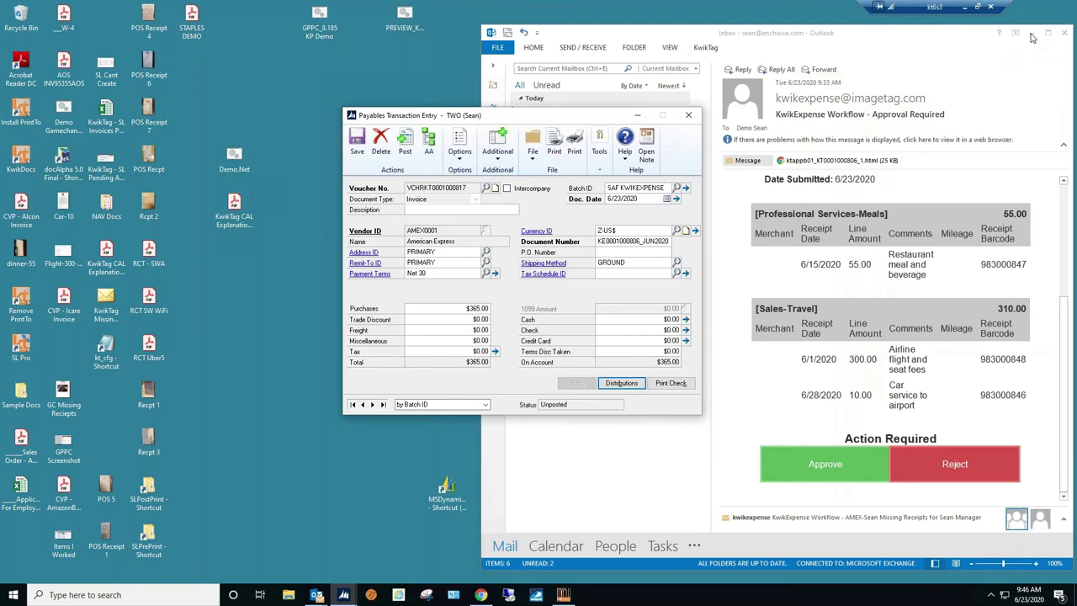
{"action": "left_click", "coordinate": [1015, 33]}
{"action": "left_click_drag", "start_coordinate": [578, 118], "coordinate": [513, 94]}
Step: Tag the desktop's KwikTag_Enabled PDF to the voucher with the comment "DND" and confirm sending it to KwikTag
{"action": "left_click", "coordinate": [435, 137]}
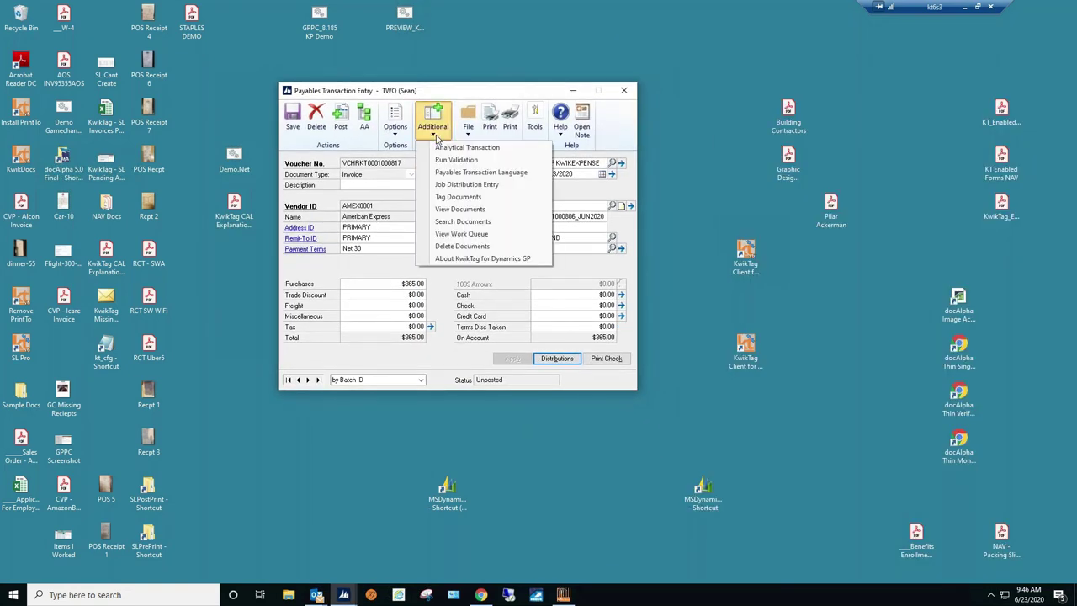
{"action": "left_click", "coordinate": [461, 199]}
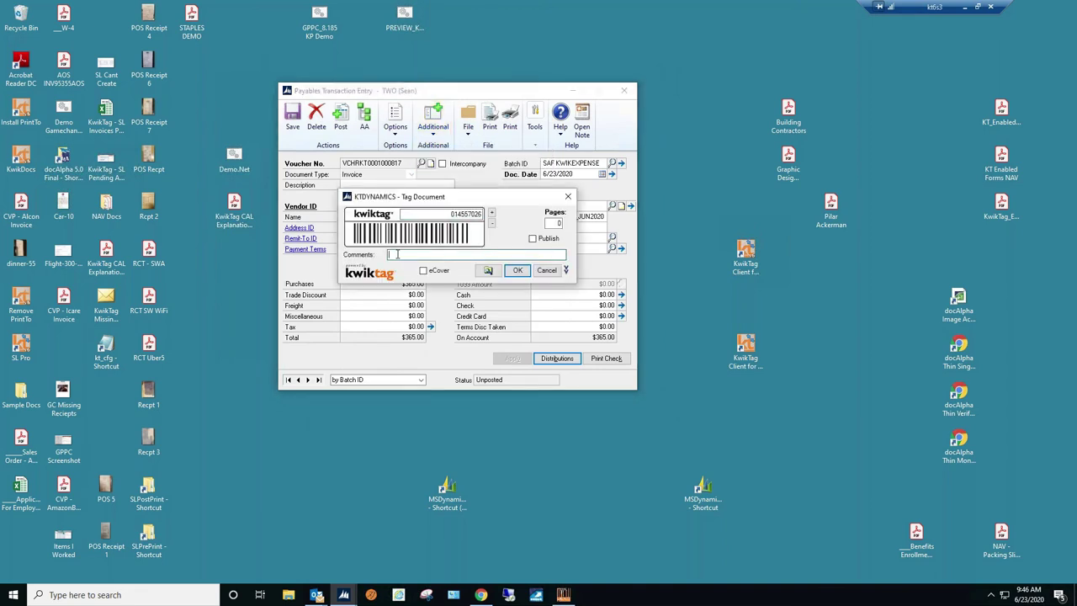
{"action": "type", "text": "DND"}
{"action": "left_click_drag", "start_coordinate": [999, 203], "coordinate": [422, 243]}
{"action": "left_click", "coordinate": [572, 343]}
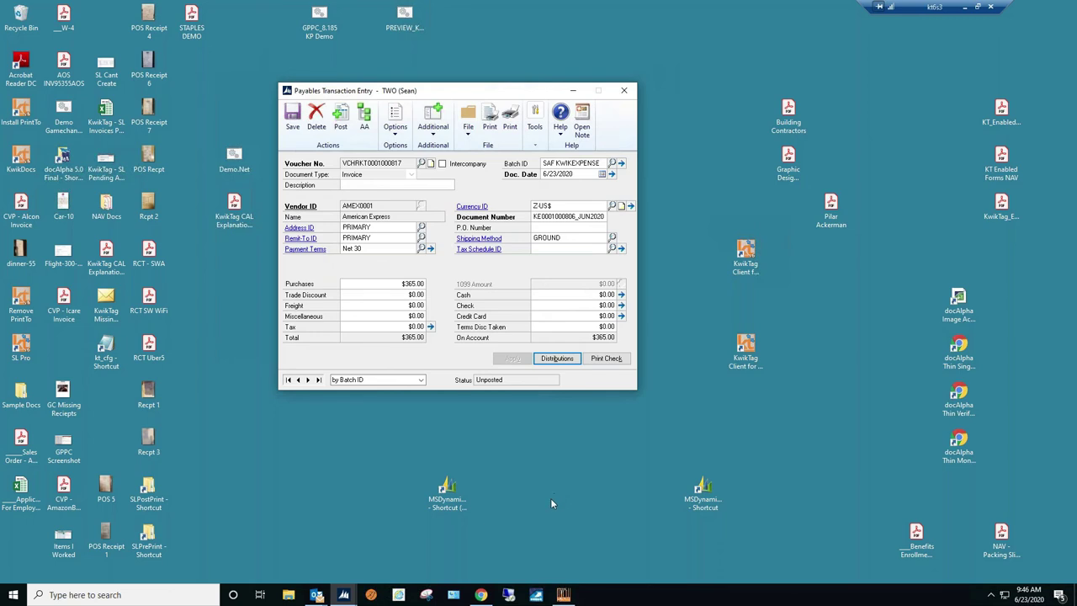
Step: Tag a paper document for scanning to the voucher with the comment "Packing Slip"
{"action": "left_click", "coordinate": [433, 122]}
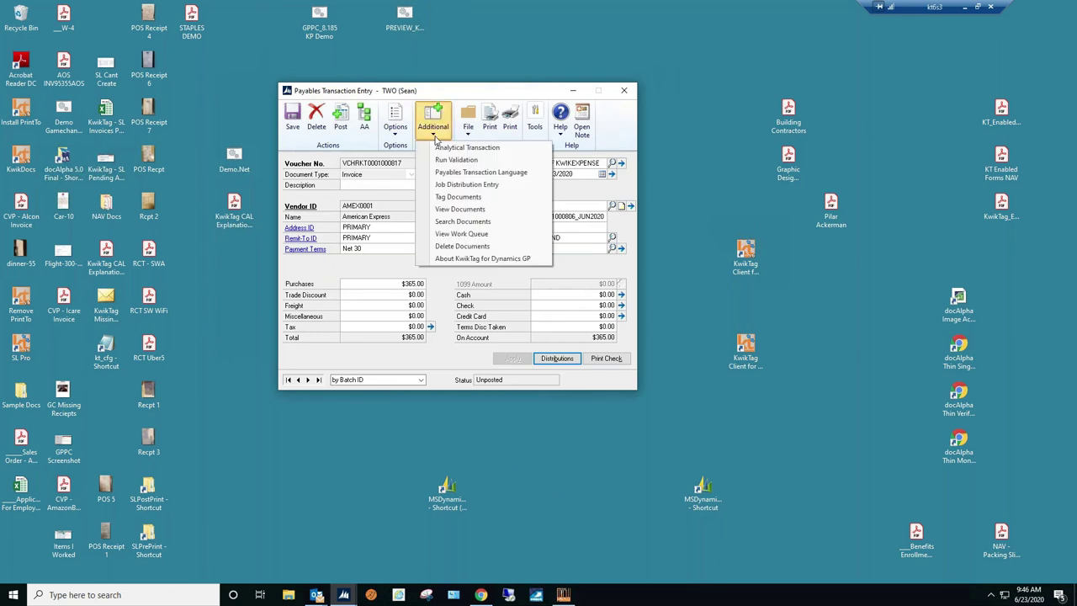
{"action": "left_click", "coordinate": [454, 199]}
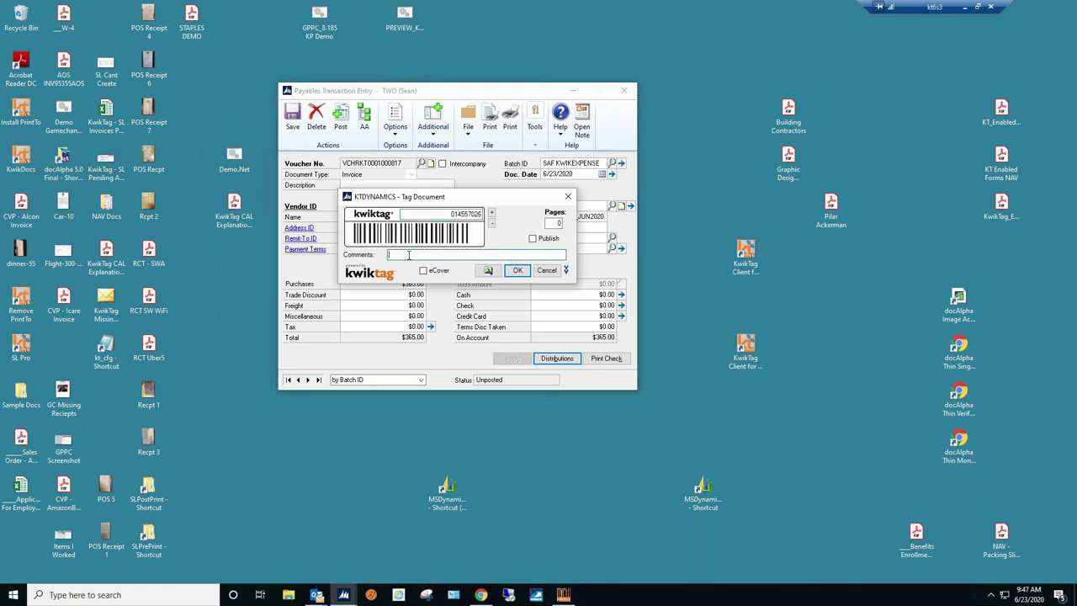
{"action": "type", "text": "Packing Slip"}
{"action": "left_click", "coordinate": [518, 270]}
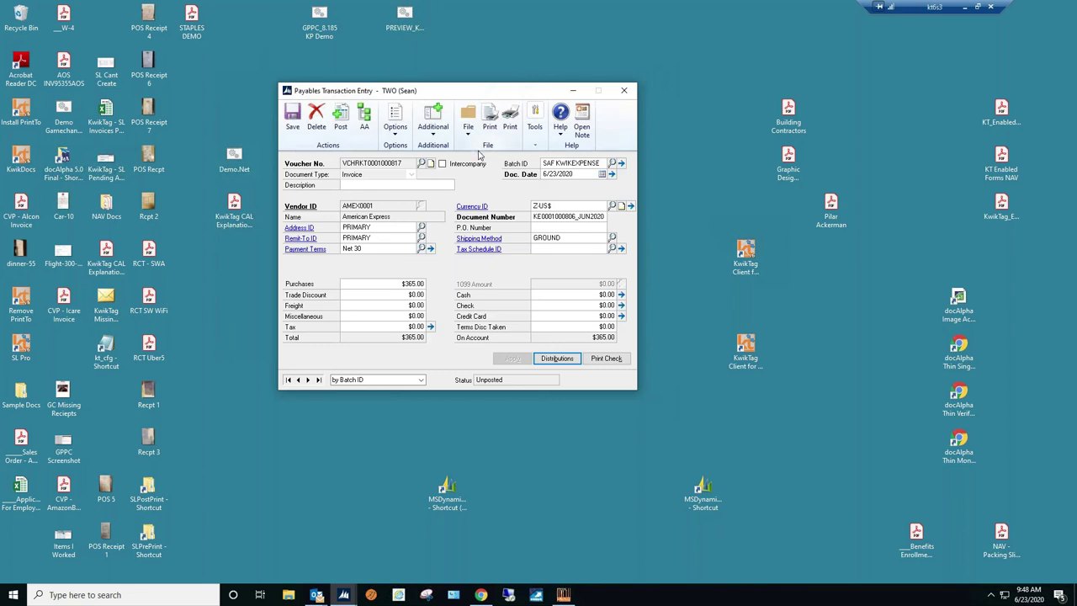
Step: List the documents linked to the voucher and open the KwikTag_Enabled PDF tagged with the comment "DND"
{"action": "left_click", "coordinate": [433, 130]}
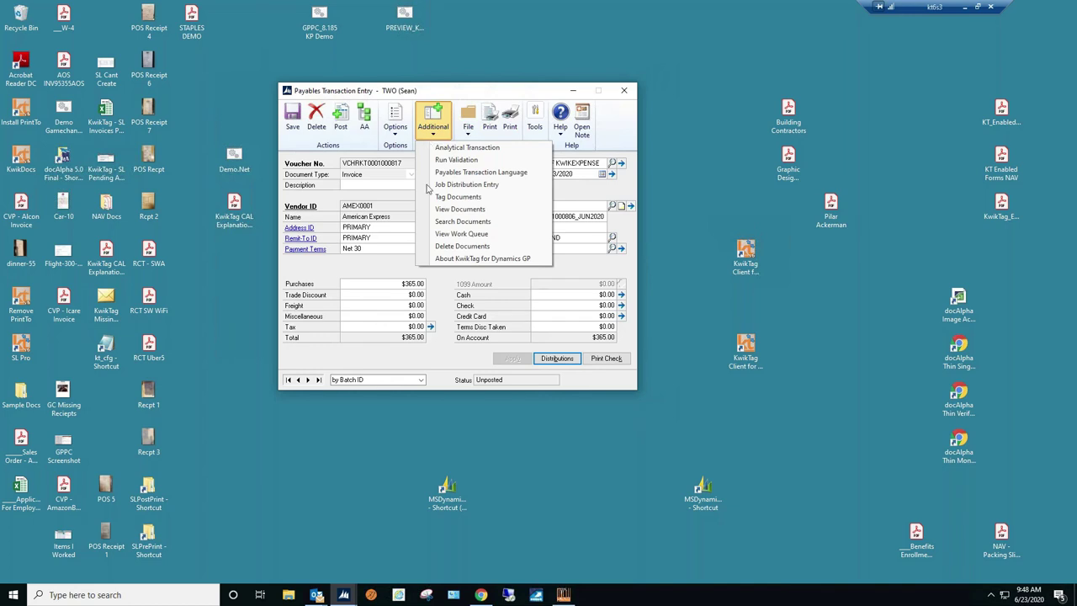
{"action": "left_click", "coordinate": [452, 210]}
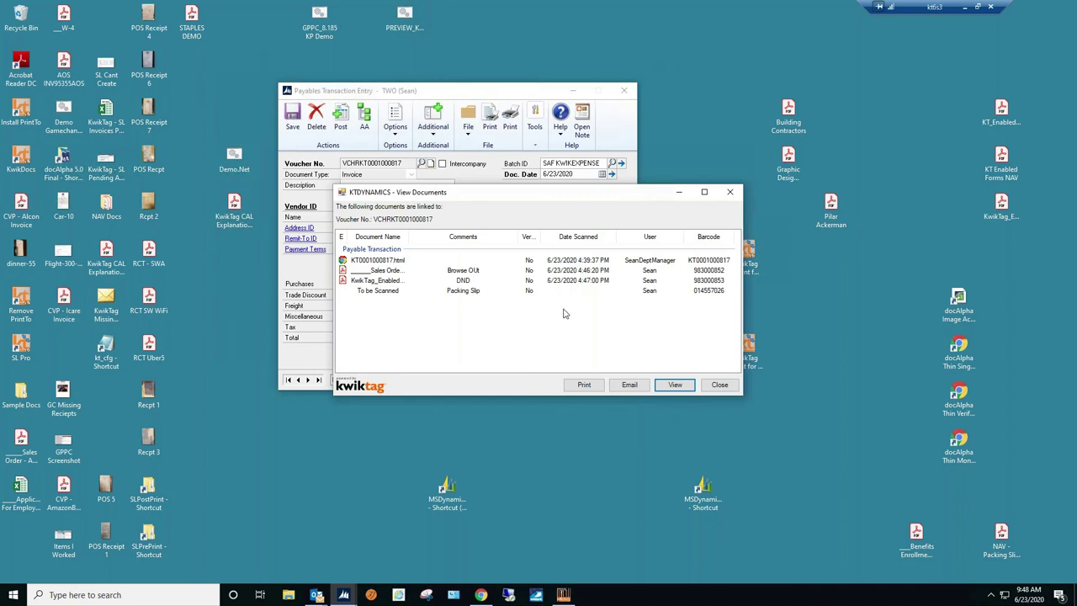
{"action": "left_click", "coordinate": [440, 264]}
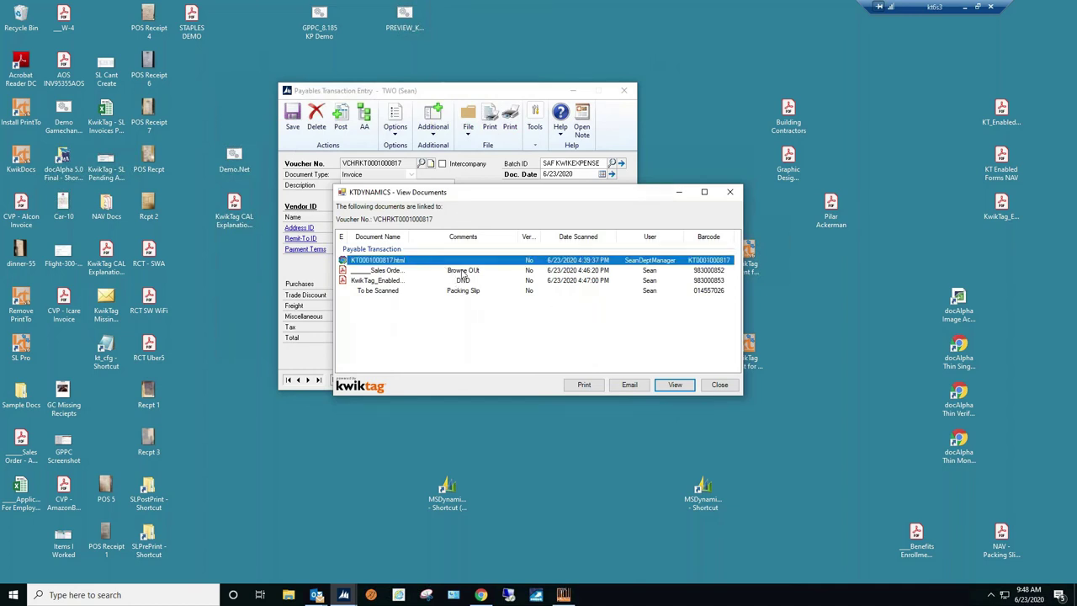
{"action": "left_click", "coordinate": [463, 272]}
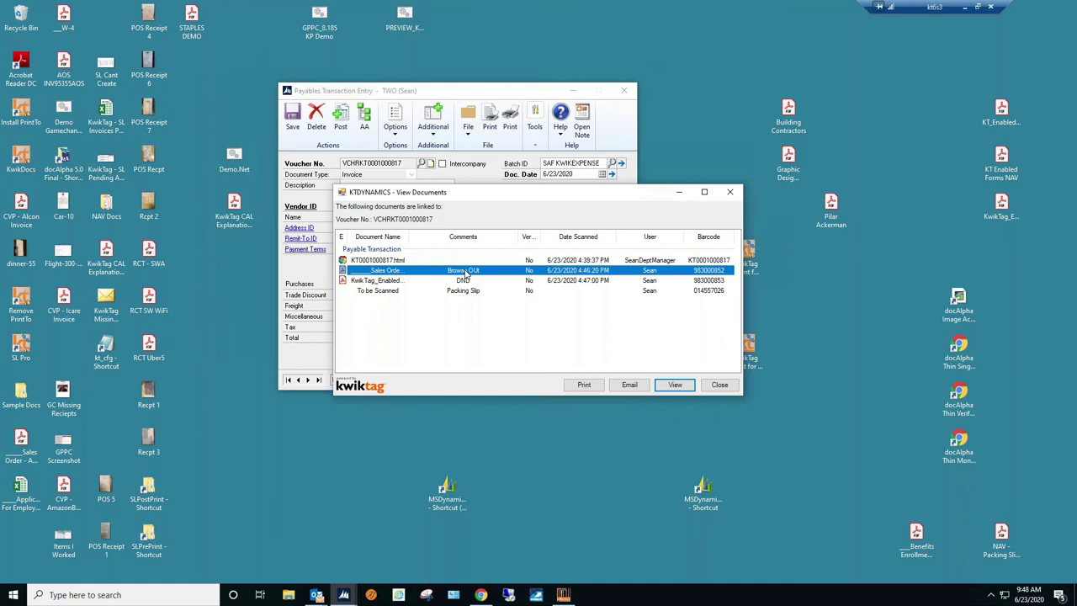
{"action": "left_click", "coordinate": [403, 280]}
{"action": "left_click", "coordinate": [402, 273]}
{"action": "left_click", "coordinate": [404, 281]}
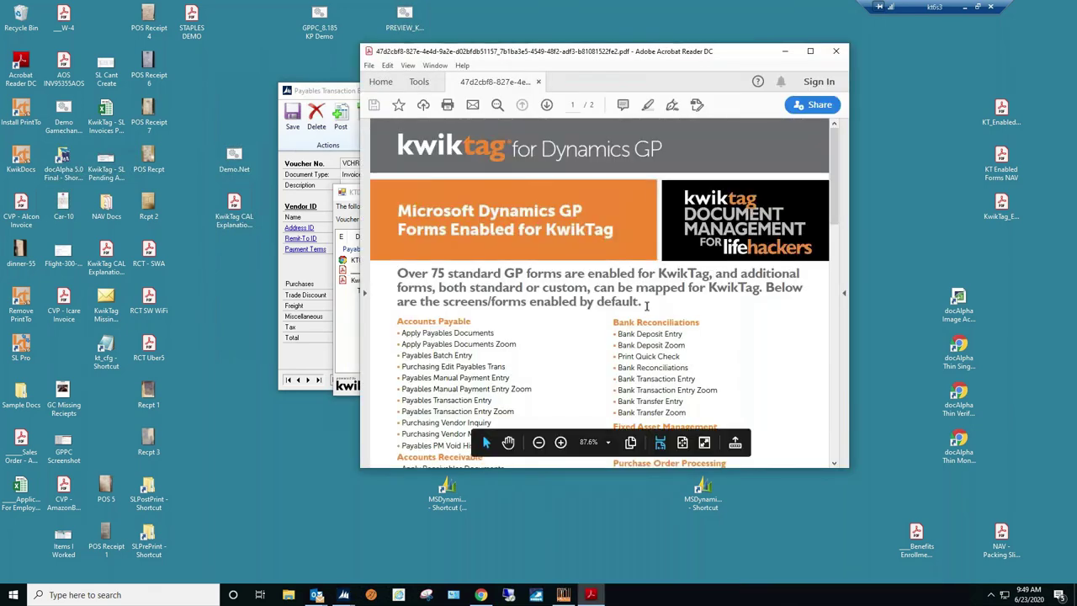
Step: Skim the PDF's list of GP forms enabled for KwikTag, close it, and check the Packing Slip entry before closing the linked documents
{"action": "scroll", "coordinate": [649, 326], "scroll_direction": "down", "scroll_amount": 1}
{"action": "left_click_drag", "start_coordinate": [398, 258], "coordinate": [541, 240]}
{"action": "left_click", "coordinate": [587, 326]}
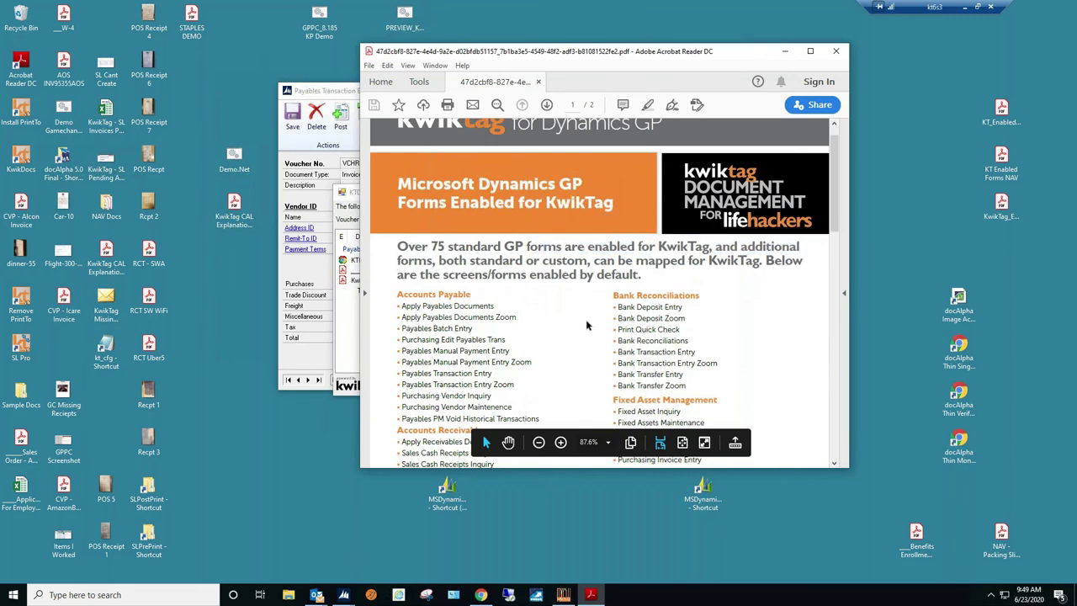
{"action": "scroll", "coordinate": [587, 325], "scroll_direction": "down", "scroll_amount": 2}
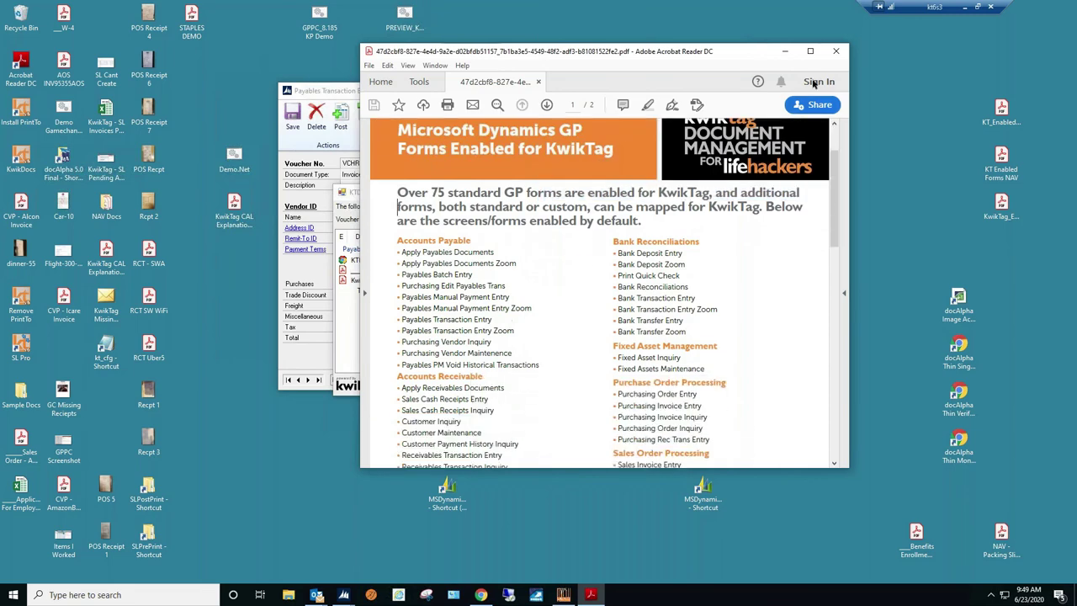
{"action": "left_click", "coordinate": [835, 51]}
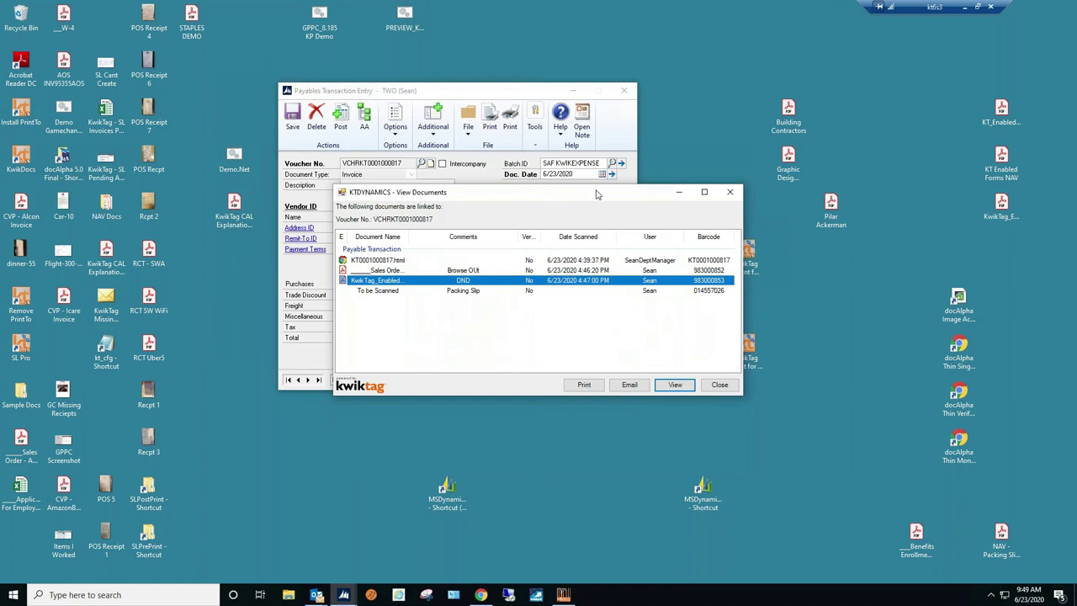
{"action": "left_click", "coordinate": [392, 291]}
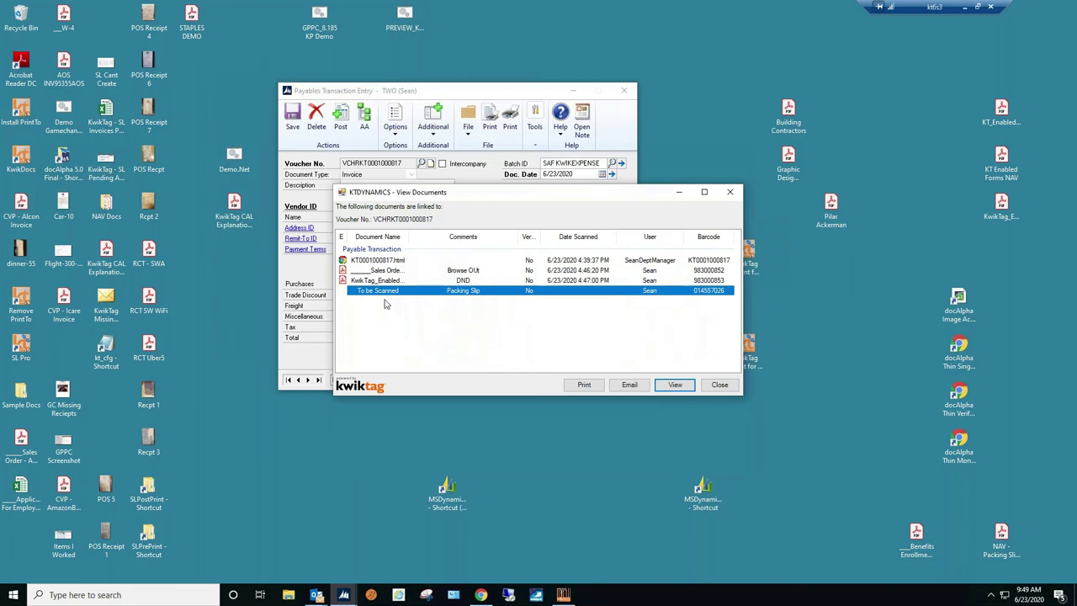
{"action": "left_click", "coordinate": [731, 193]}
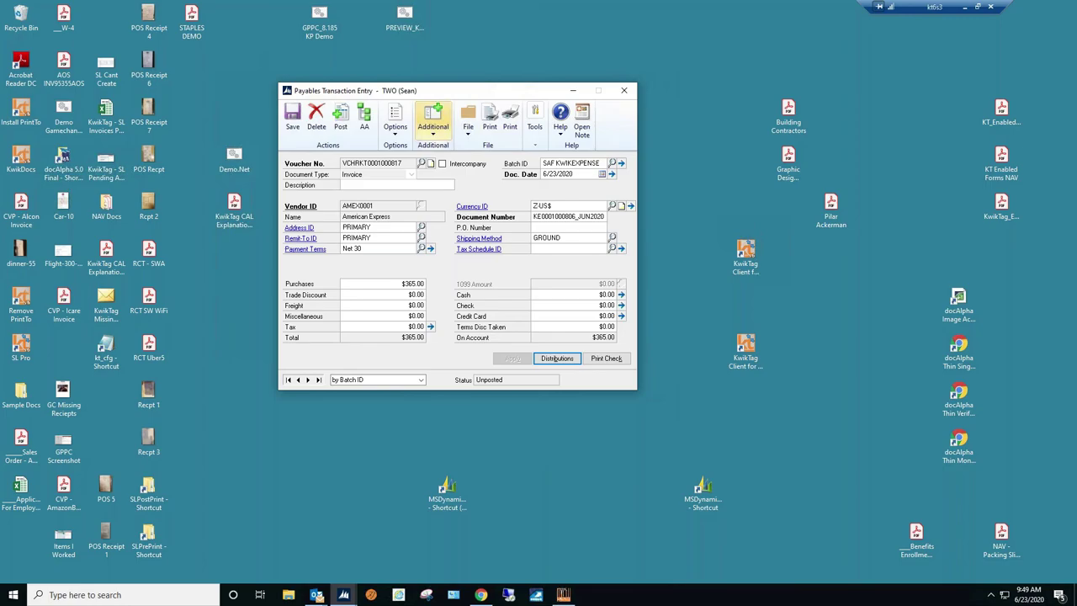
Step: Switch to the KwikTag site in Chrome, go from Tasks to Drawers, and list all drawers
{"action": "left_click", "coordinate": [481, 595]}
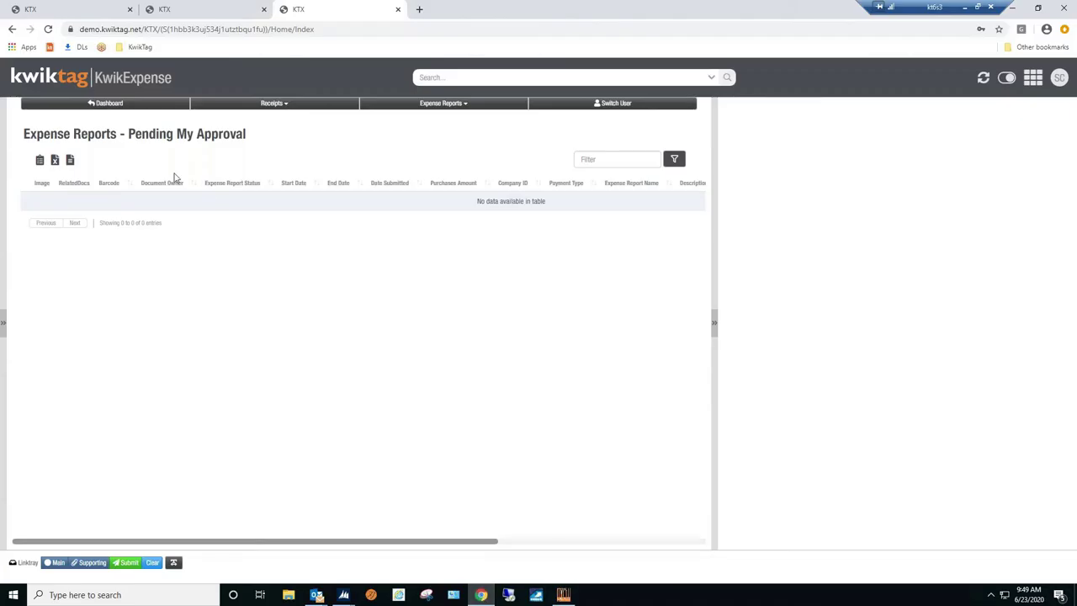
{"action": "left_click", "coordinate": [57, 12]}
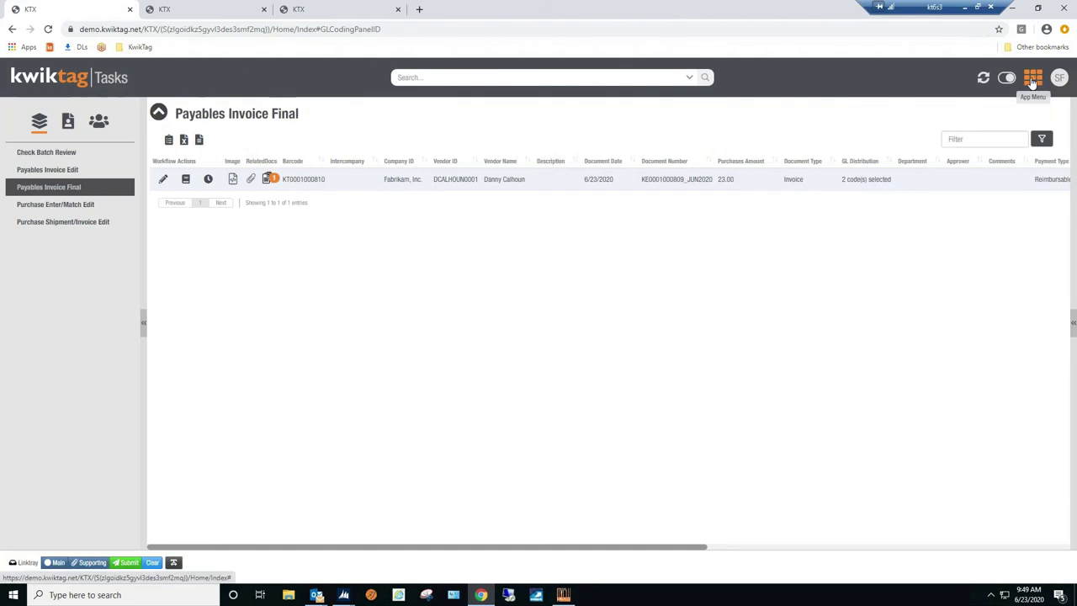
{"action": "left_click", "coordinate": [1033, 81]}
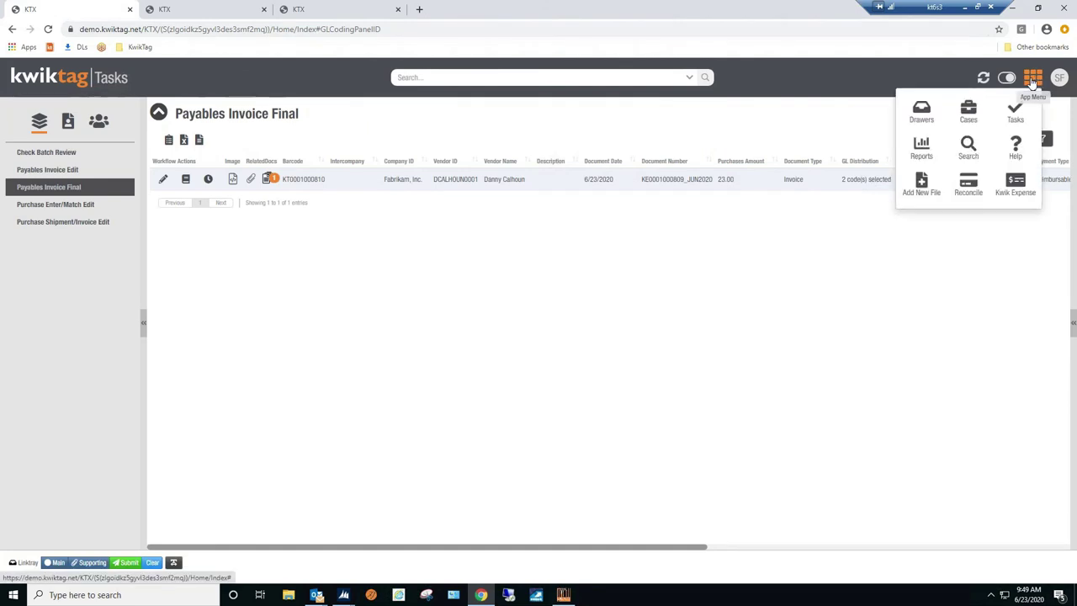
{"action": "left_click", "coordinate": [922, 118]}
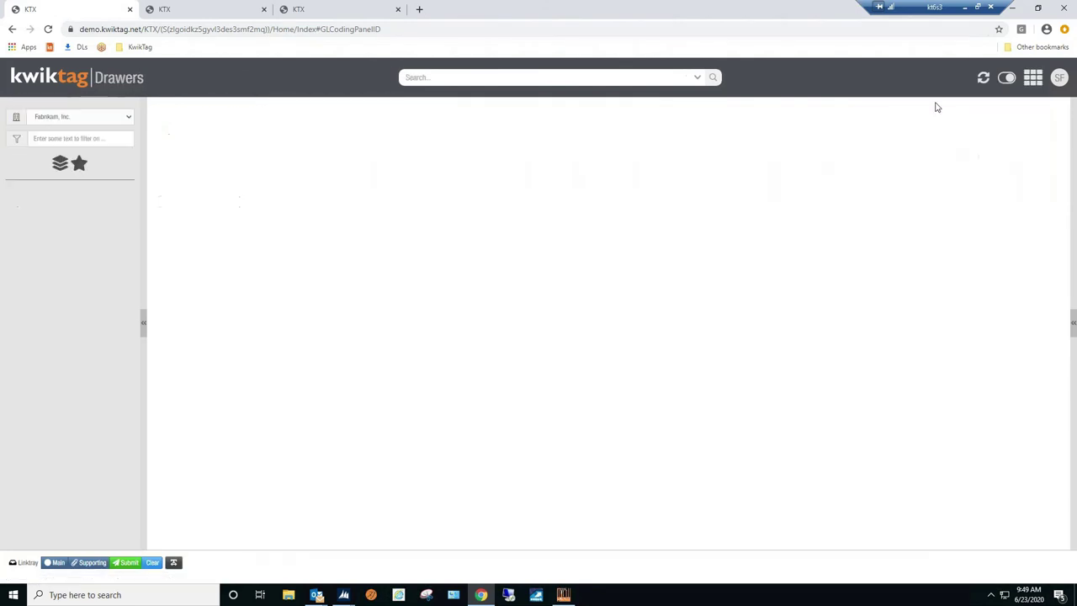
{"action": "left_click", "coordinate": [51, 172]}
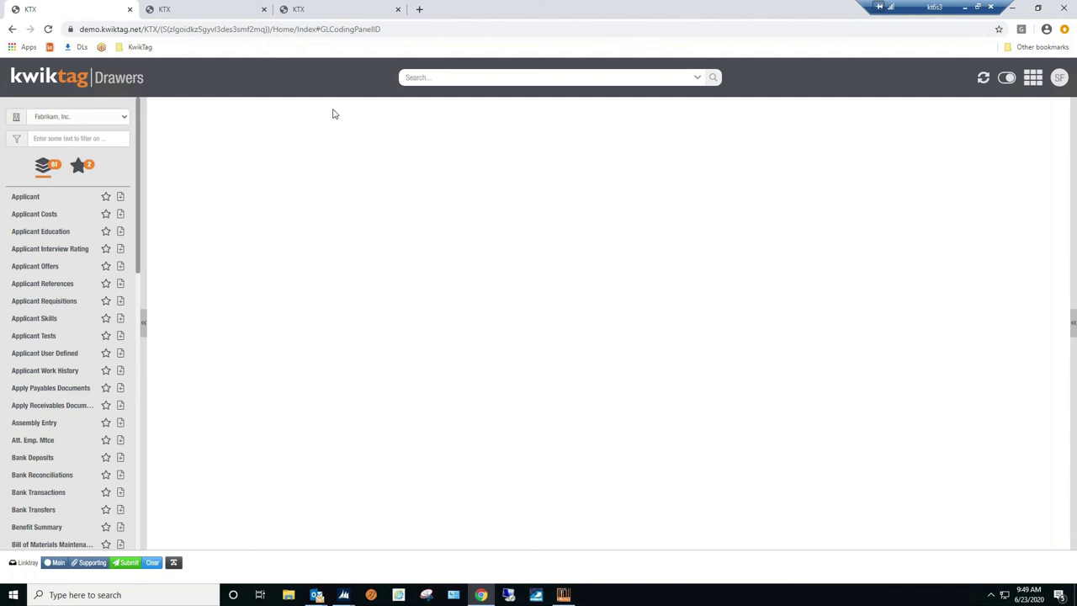
Step: Review the companies available for the drawers, keep Fabrikam, Inc. selected, and look through its drawer list
{"action": "left_click", "coordinate": [123, 120]}
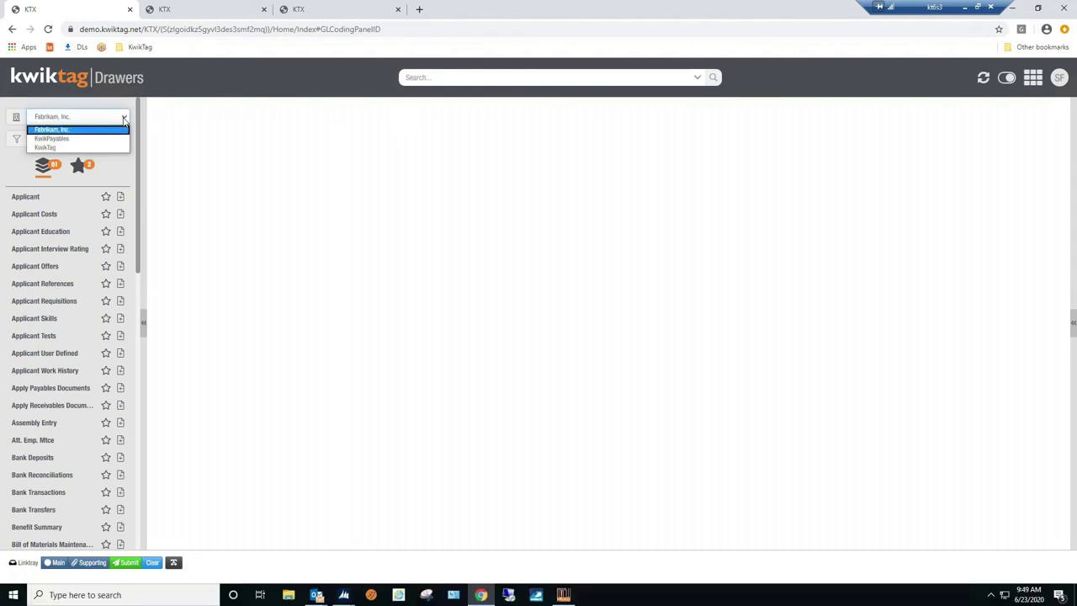
{"action": "left_click", "coordinate": [70, 129]}
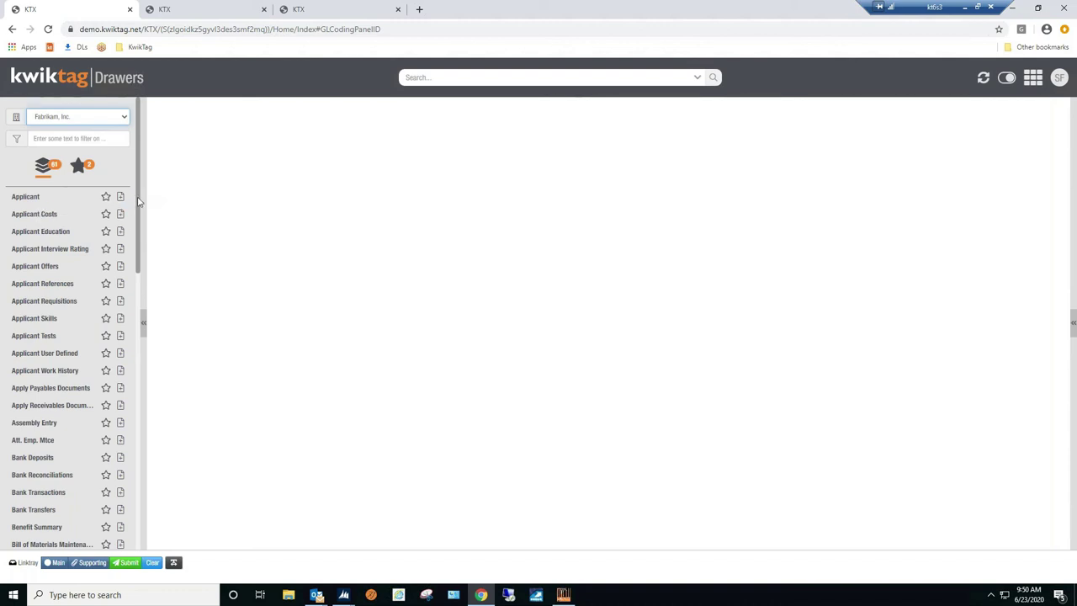
{"action": "left_click_drag", "start_coordinate": [140, 223], "coordinate": [146, 159]}
Step: Open the Payables Transaction Entry drawer from the favorites and preview the American Express expense report invoice dated 6/23/2020
{"action": "left_click", "coordinate": [81, 168]}
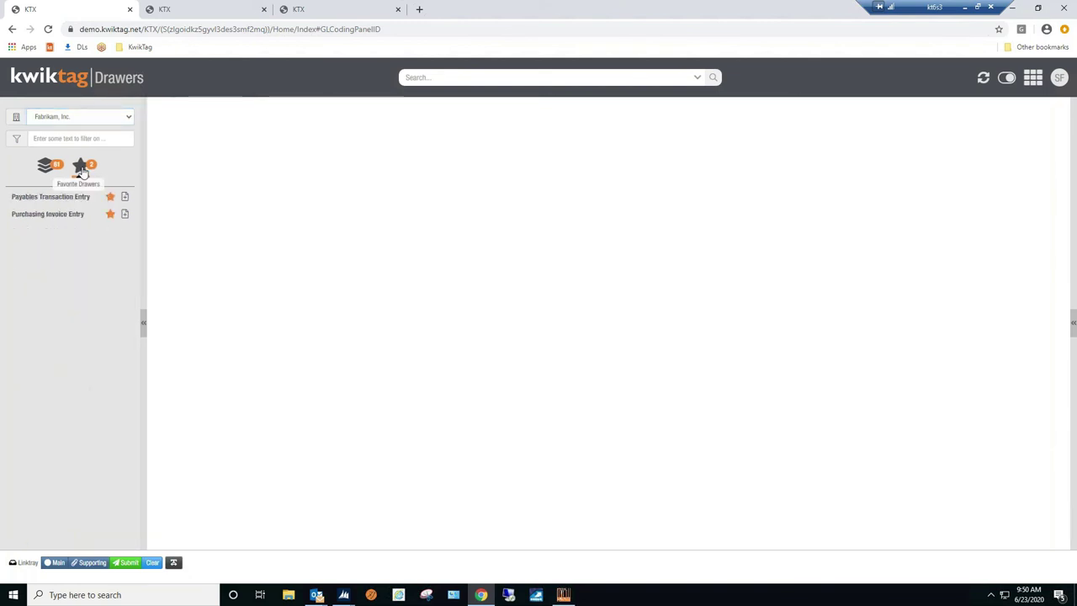
{"action": "left_click", "coordinate": [51, 200]}
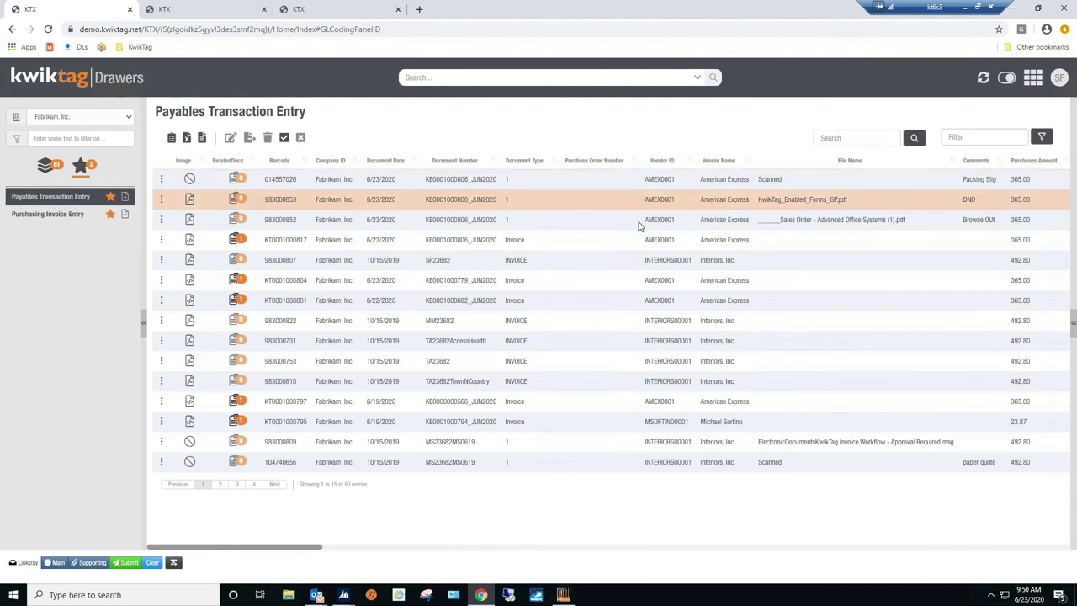
{"action": "left_click", "coordinate": [564, 247]}
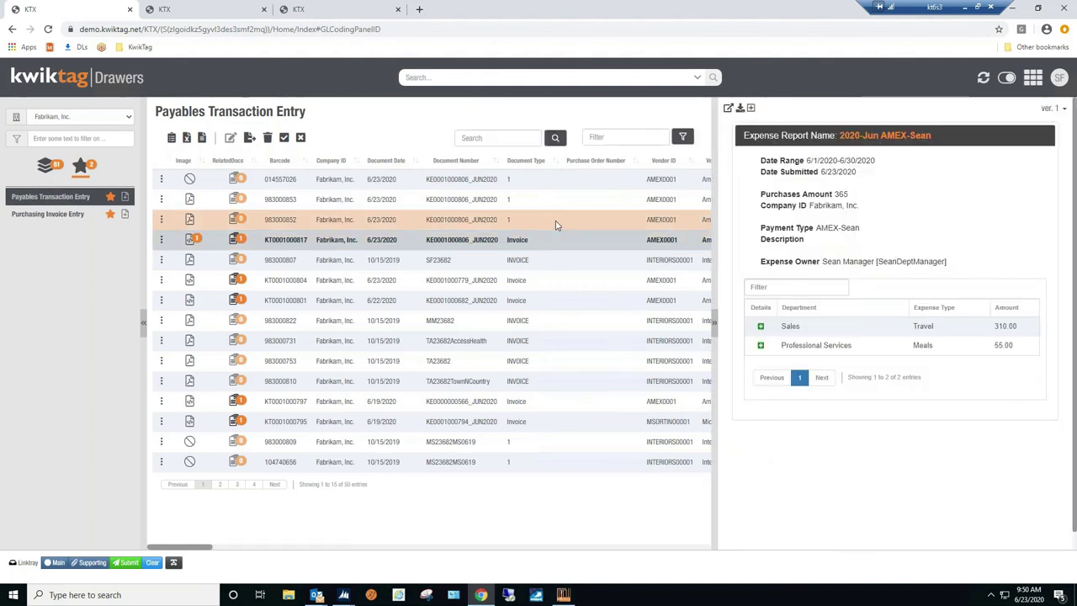
Step: Preview the Sales Order PDF and the KwikTag_Enabled_Forms_GP PDF with a wider preview, and return to the American Express invoice
{"action": "left_click", "coordinate": [555, 224]}
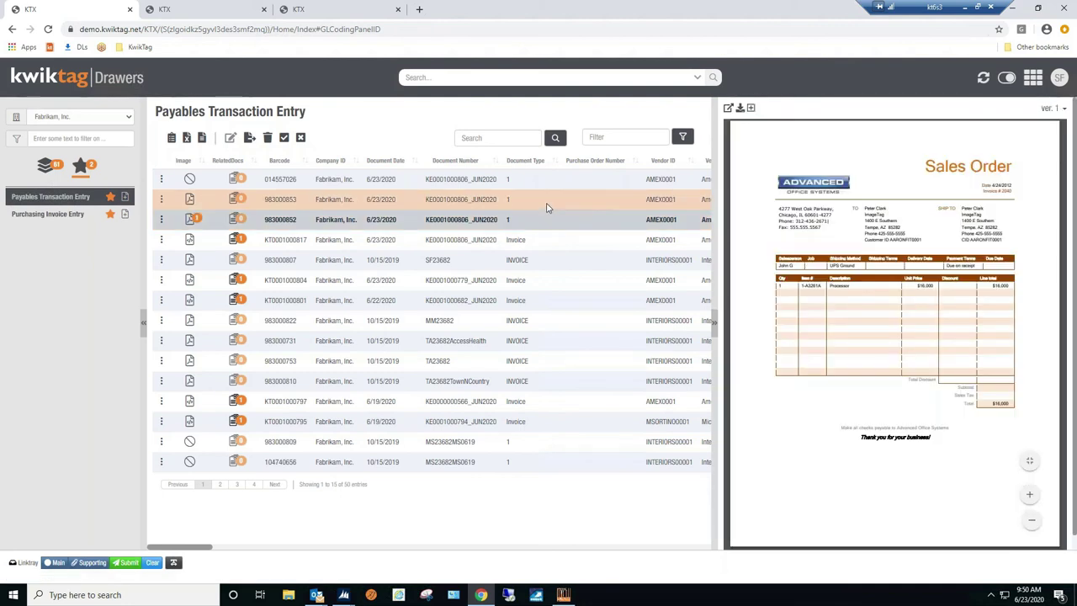
{"action": "left_click", "coordinate": [546, 208]}
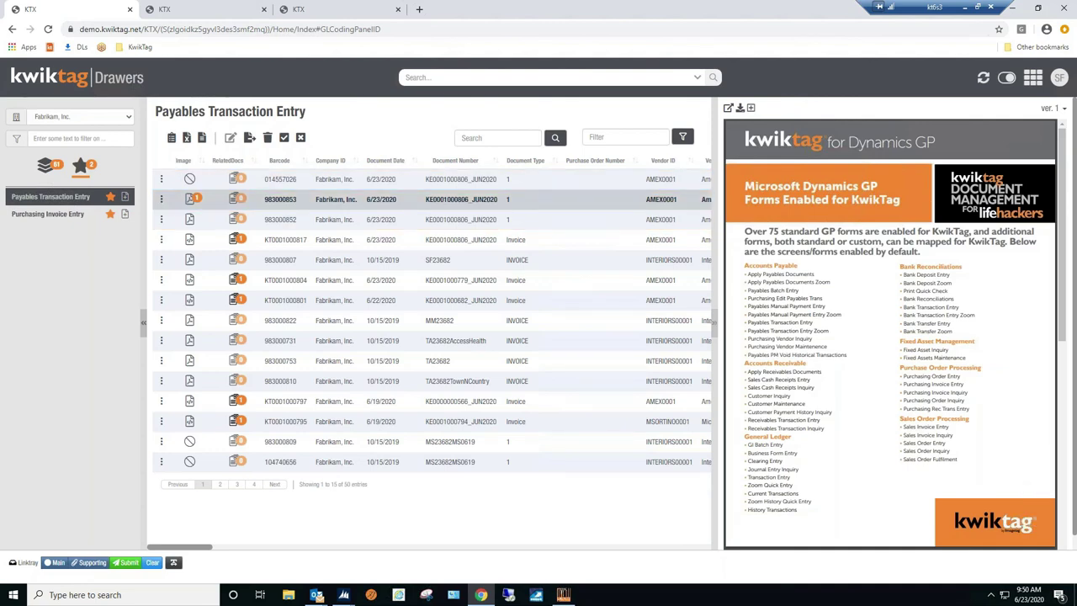
{"action": "left_click_drag", "start_coordinate": [716, 246], "coordinate": [621, 246]}
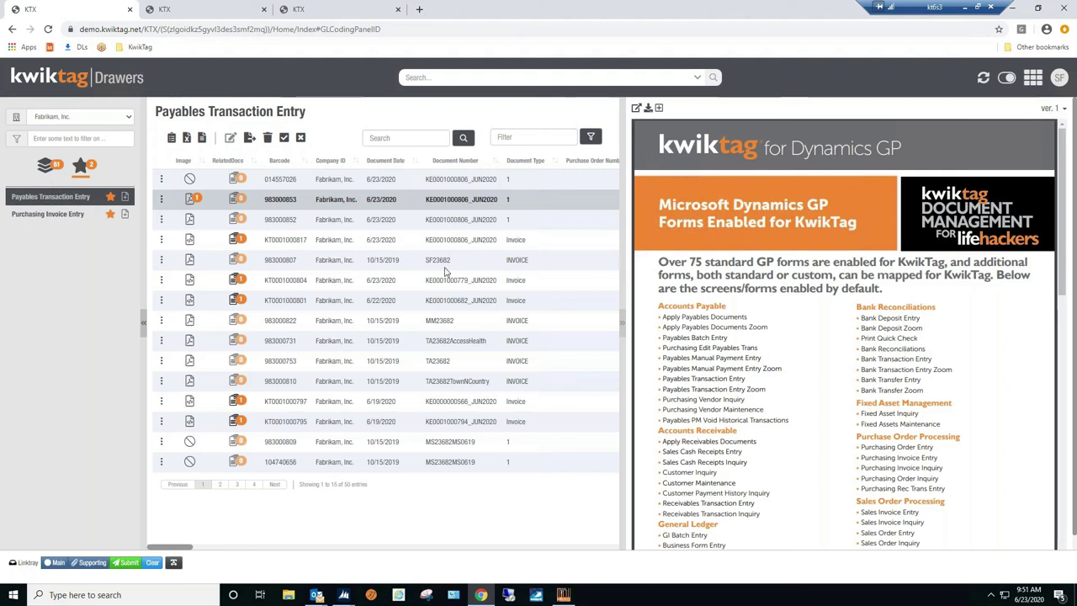
{"action": "left_click", "coordinate": [484, 243]}
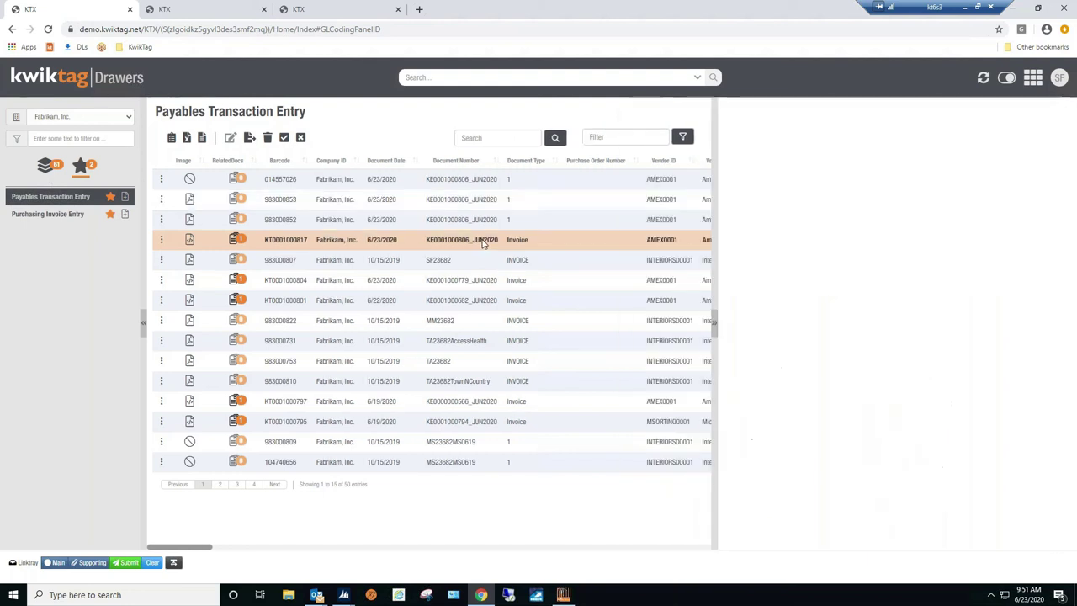